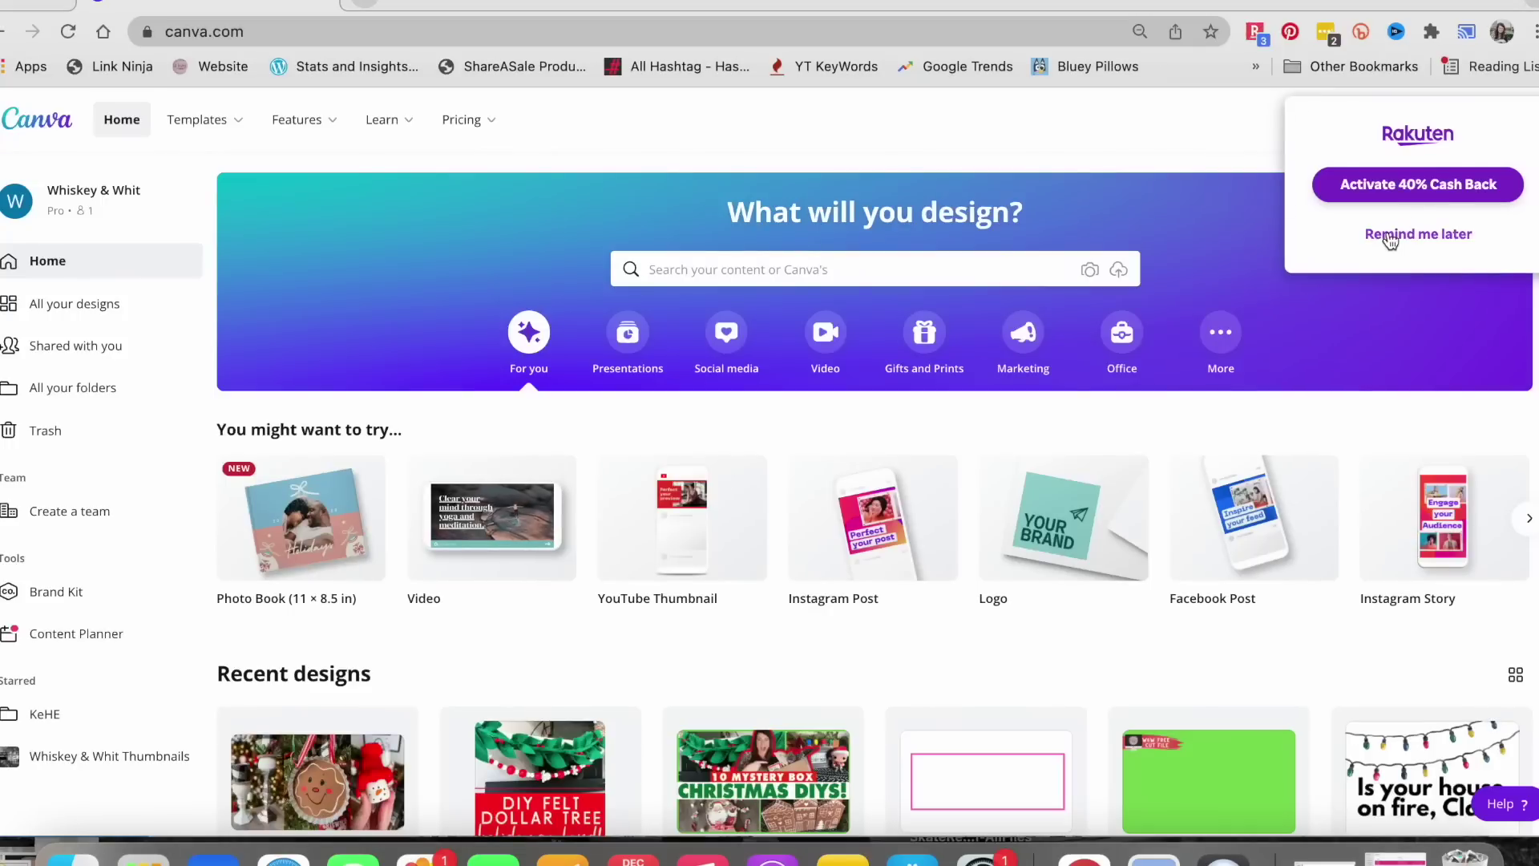
Step: Dismiss the cash-back popup and start a custom-size design of 4 × 4 inches
left_click(1391, 237)
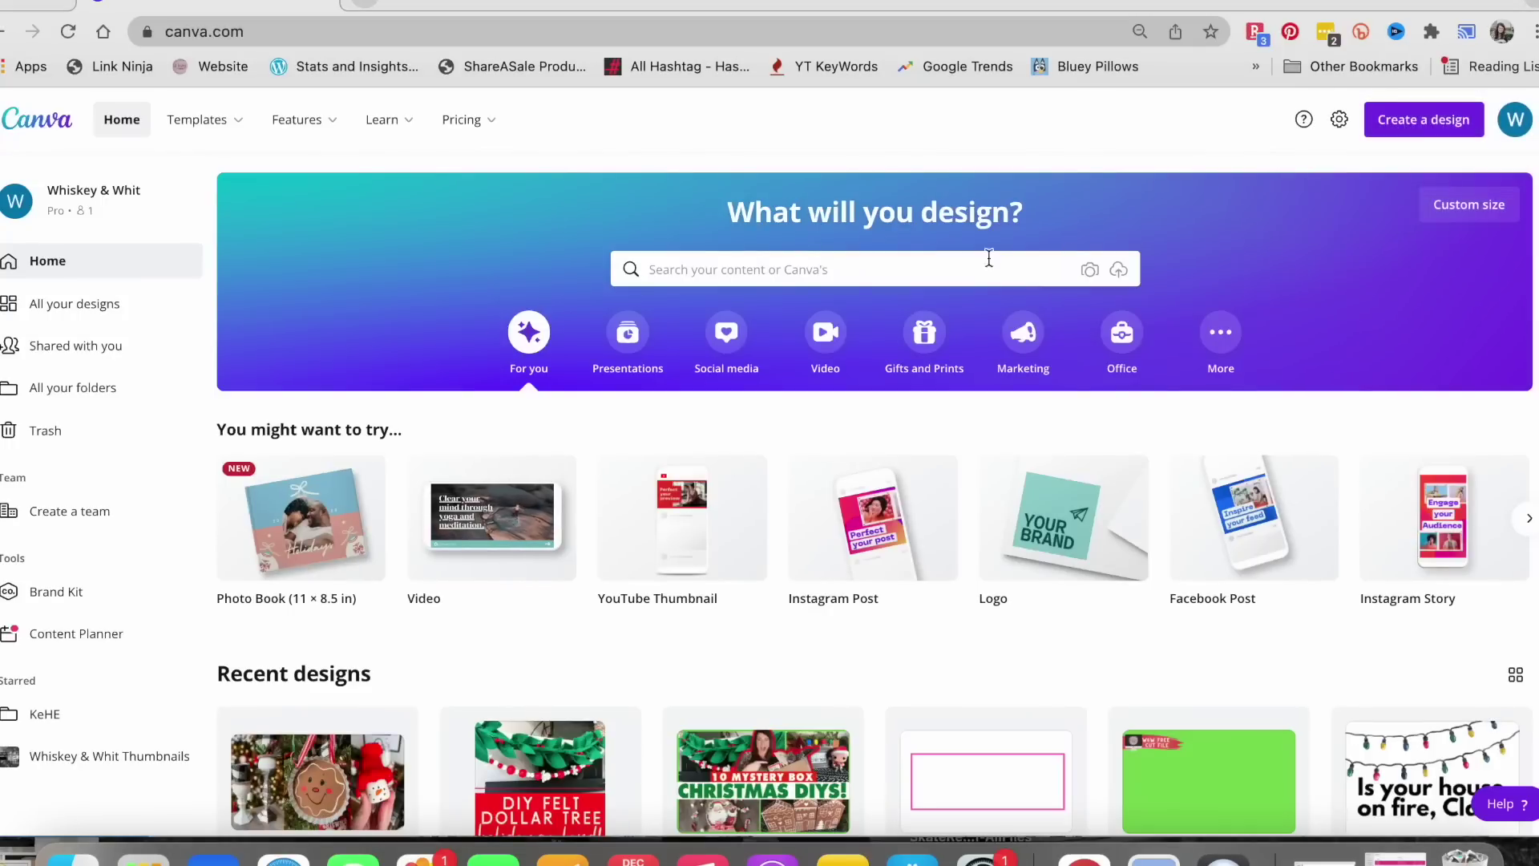
left_click(1395, 120)
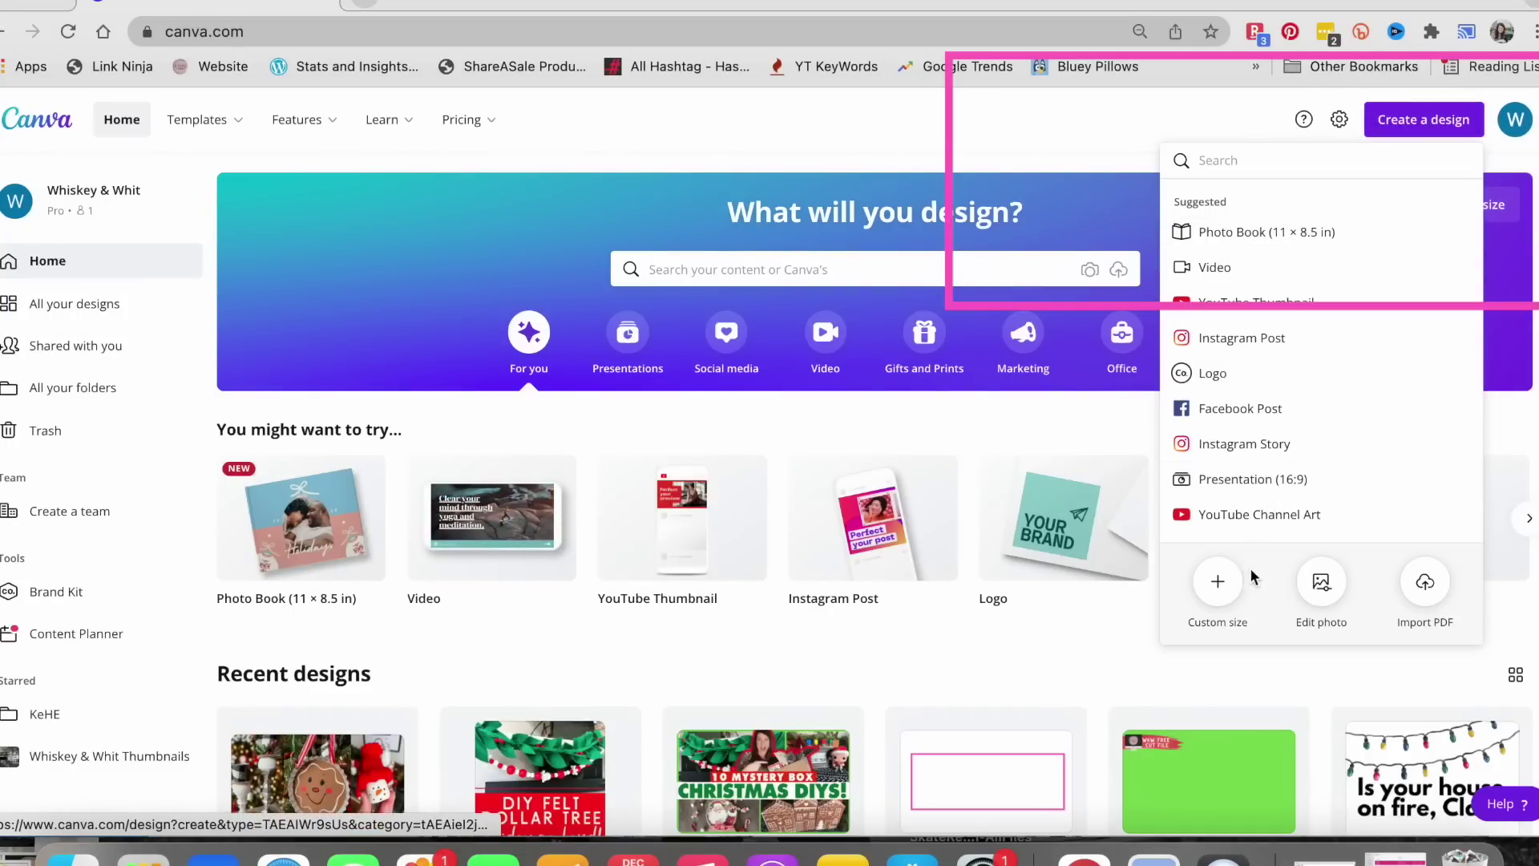
left_click(1218, 580)
type("4")
key("Tab")
type("4")
left_click(1416, 255)
left_click(1395, 282)
Step: Re-enter width 4 and height 4 in and create the design
key("shift+Tab")
key("shift+Tab")
key("Tab")
key("shift+Tab")
type("4")
key("Tab")
type("4")
key("Return")
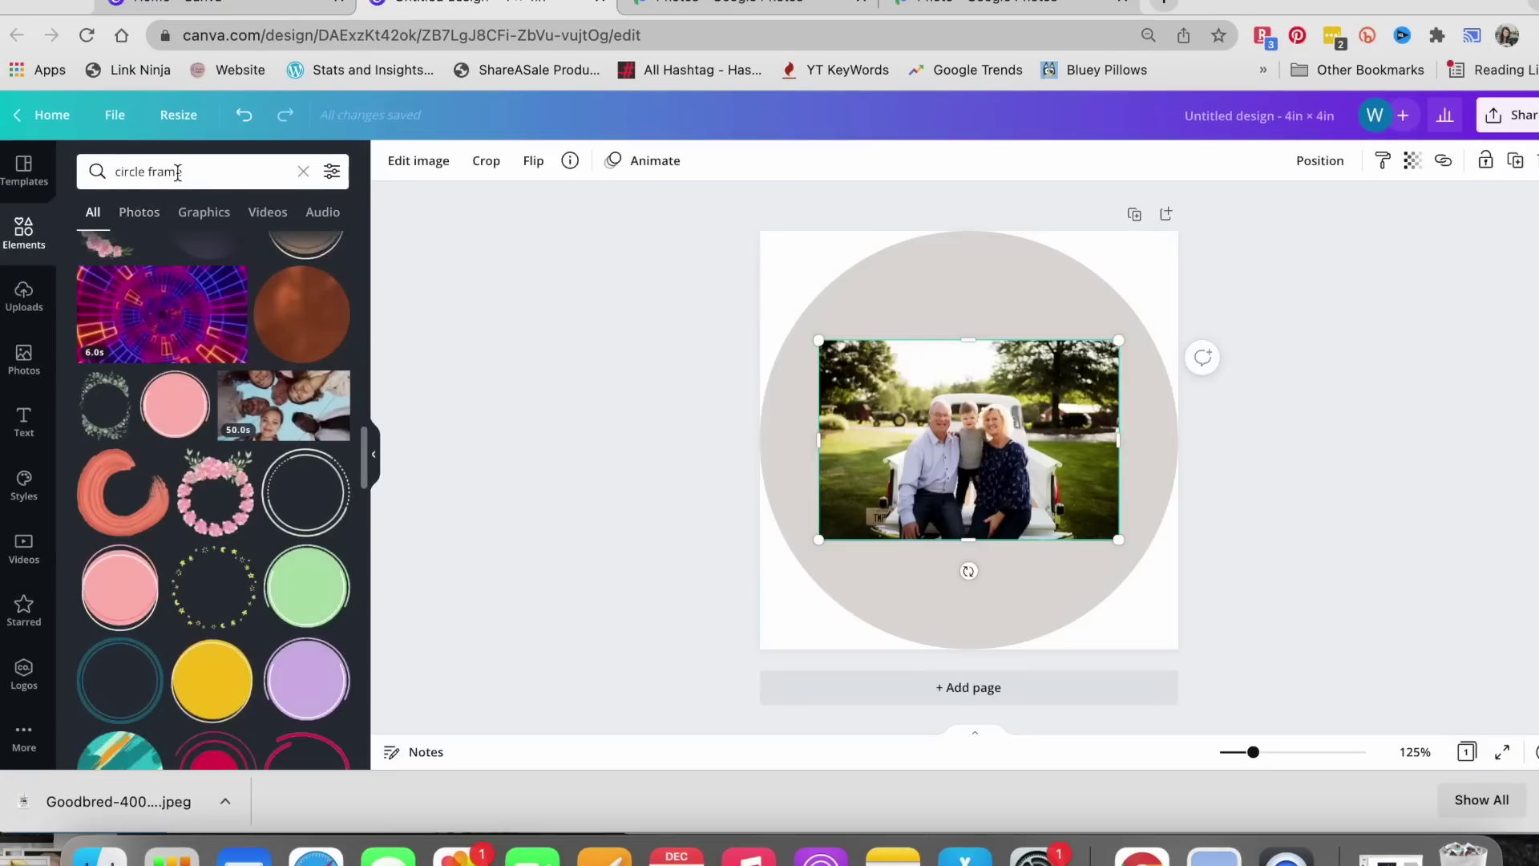
Step: Search Elements for 'frame', add a circle frame, and delete the original photo
left_click(98, 171)
type("frame")
key("Return")
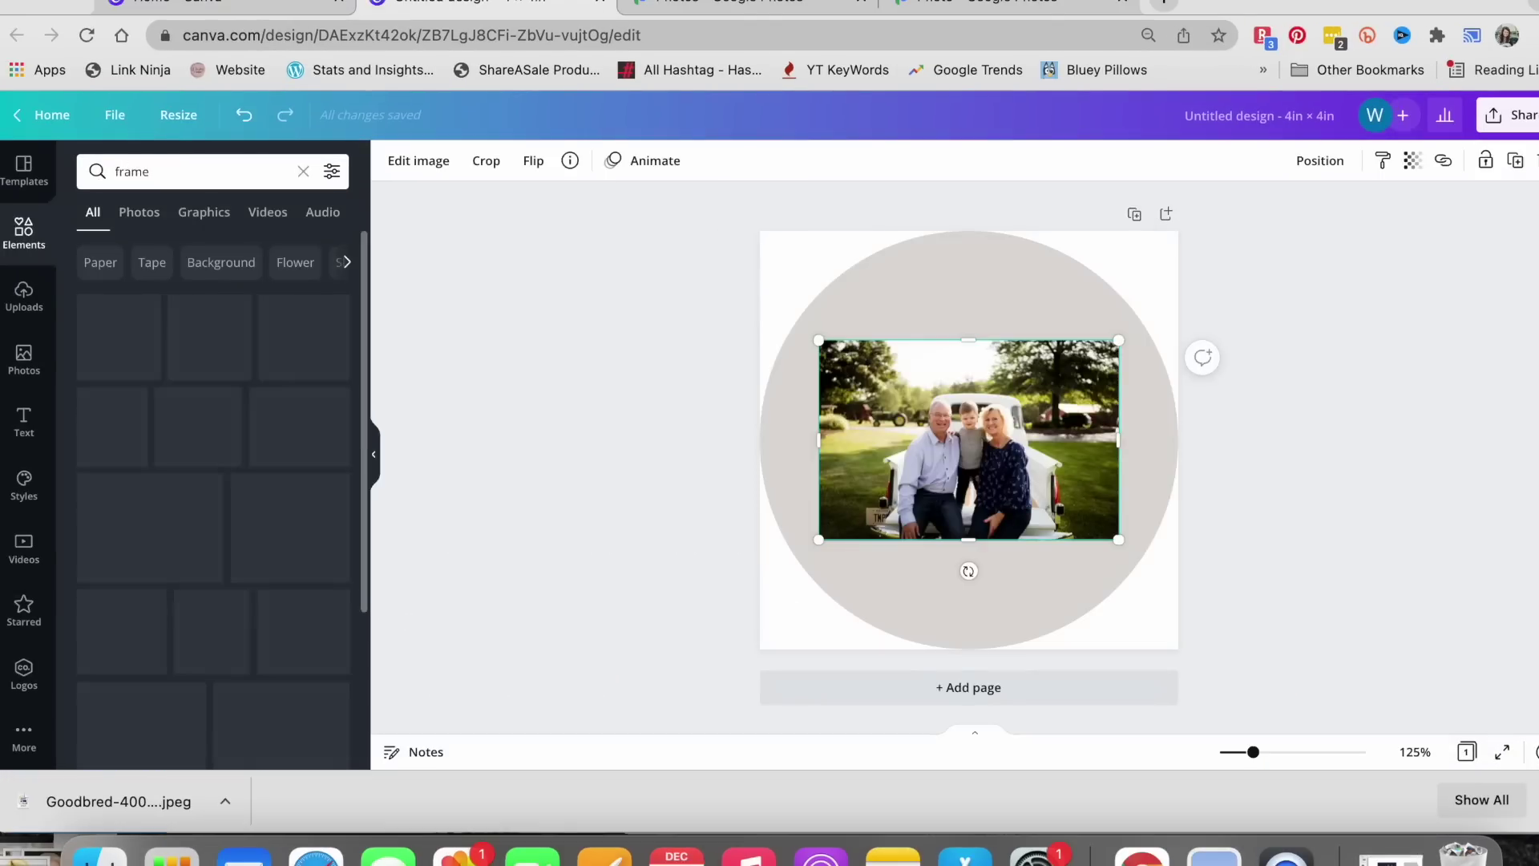
left_click(122, 358)
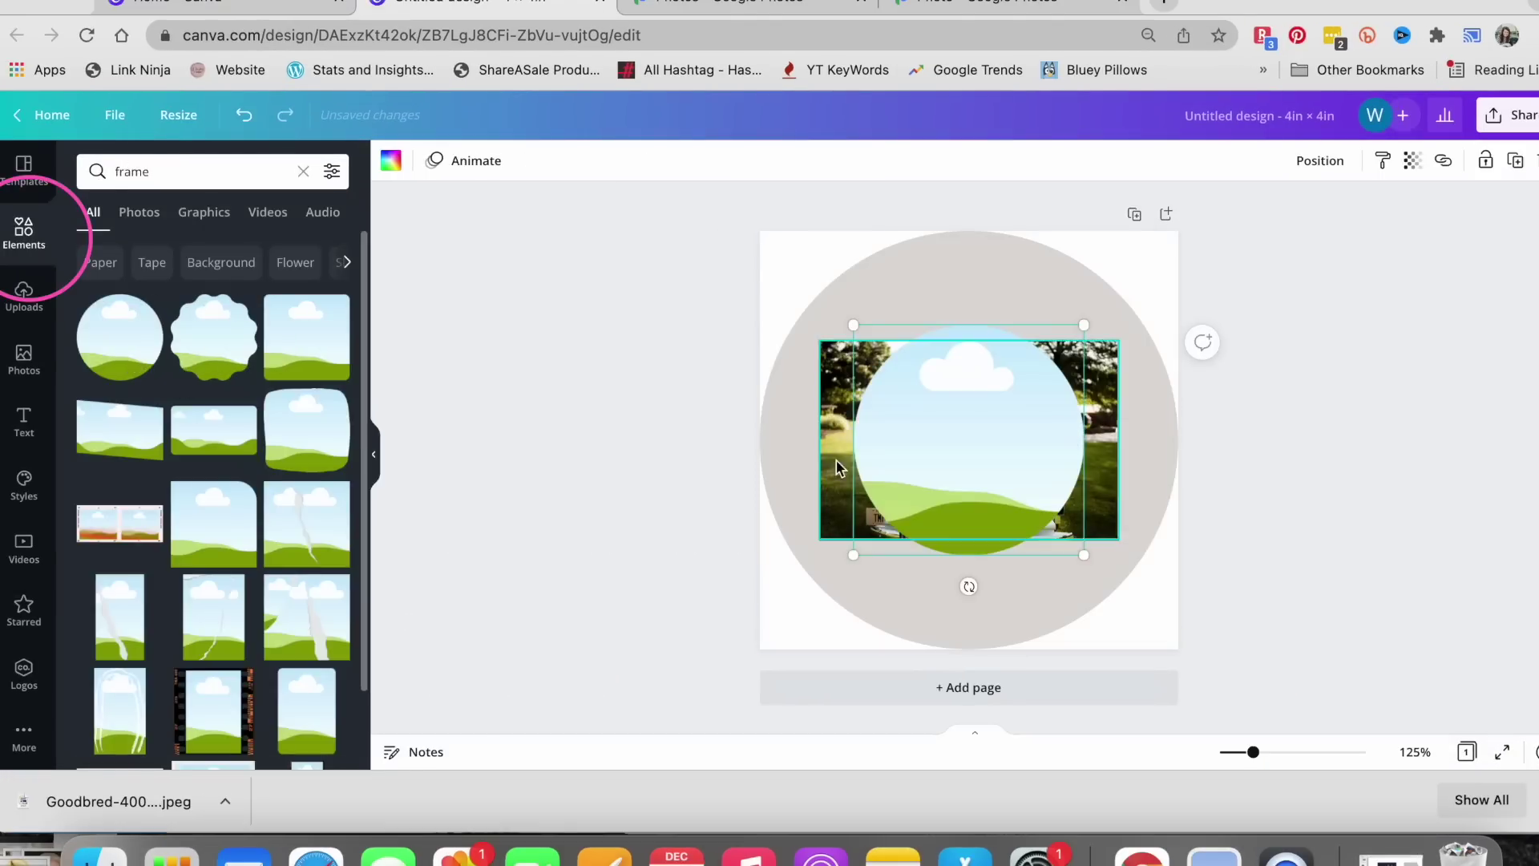
key("Delete")
Step: Enlarge and centre the circle frame until it fills the page
left_click(952, 429)
left_click_drag(854, 555, 775, 633)
left_click_drag(1084, 325, 1195, 228)
mouse_move(1040, 375)
left_mouse_down()
mouse_move(1024, 385)
mouse_move(1012, 363)
left_mouse_up()
left_click_drag(1168, 238, 1177, 231)
left_click_drag(760, 635, 759, 638)
Step: Drop the uploaded family photo into the circle frame, enlarge it and centre the family
left_click(43, 327)
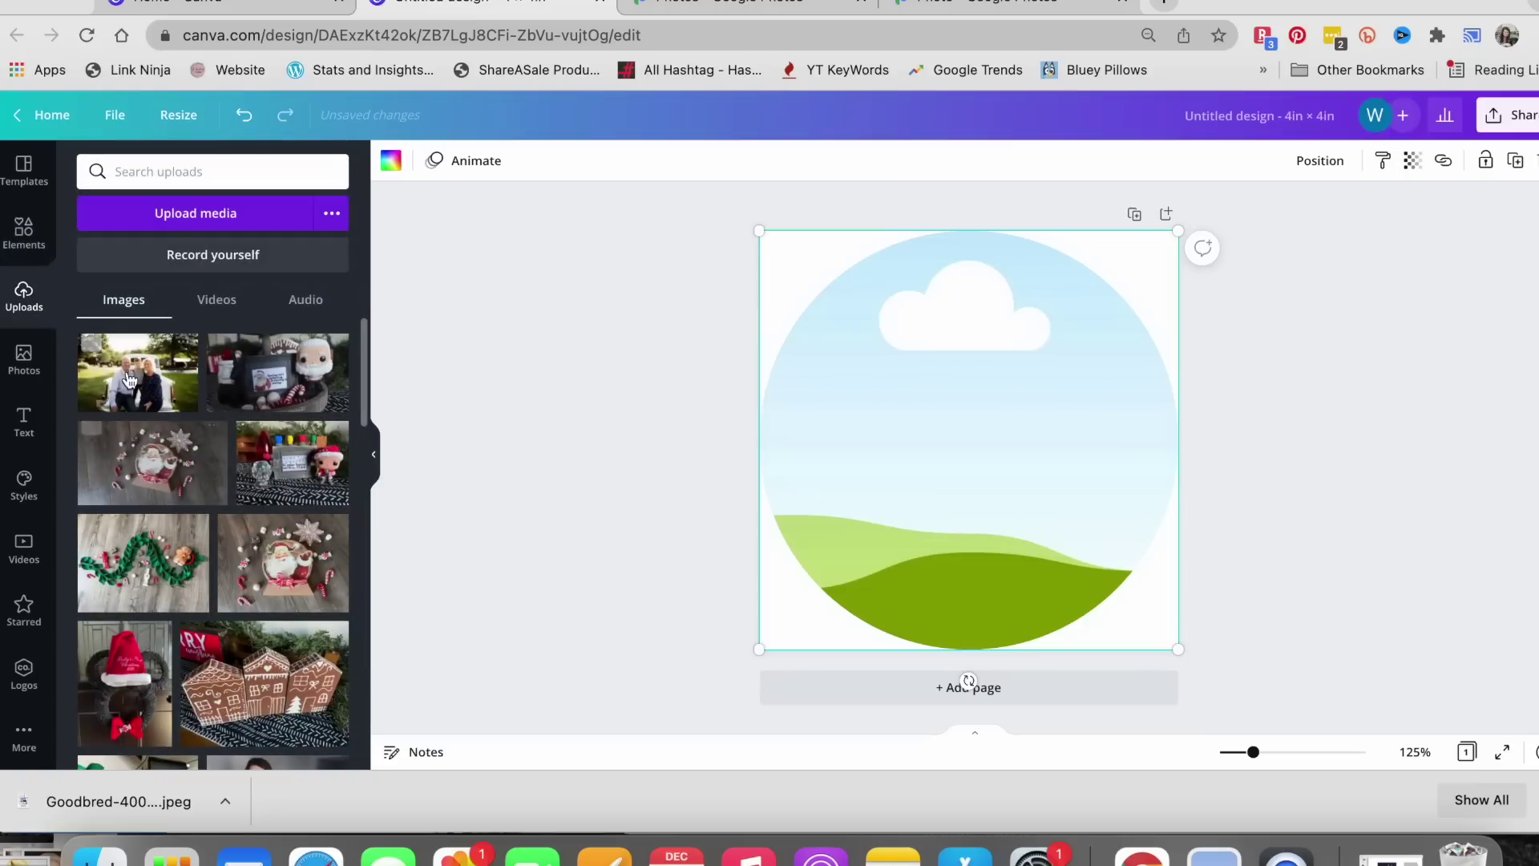
left_click_drag(94, 346, 847, 353)
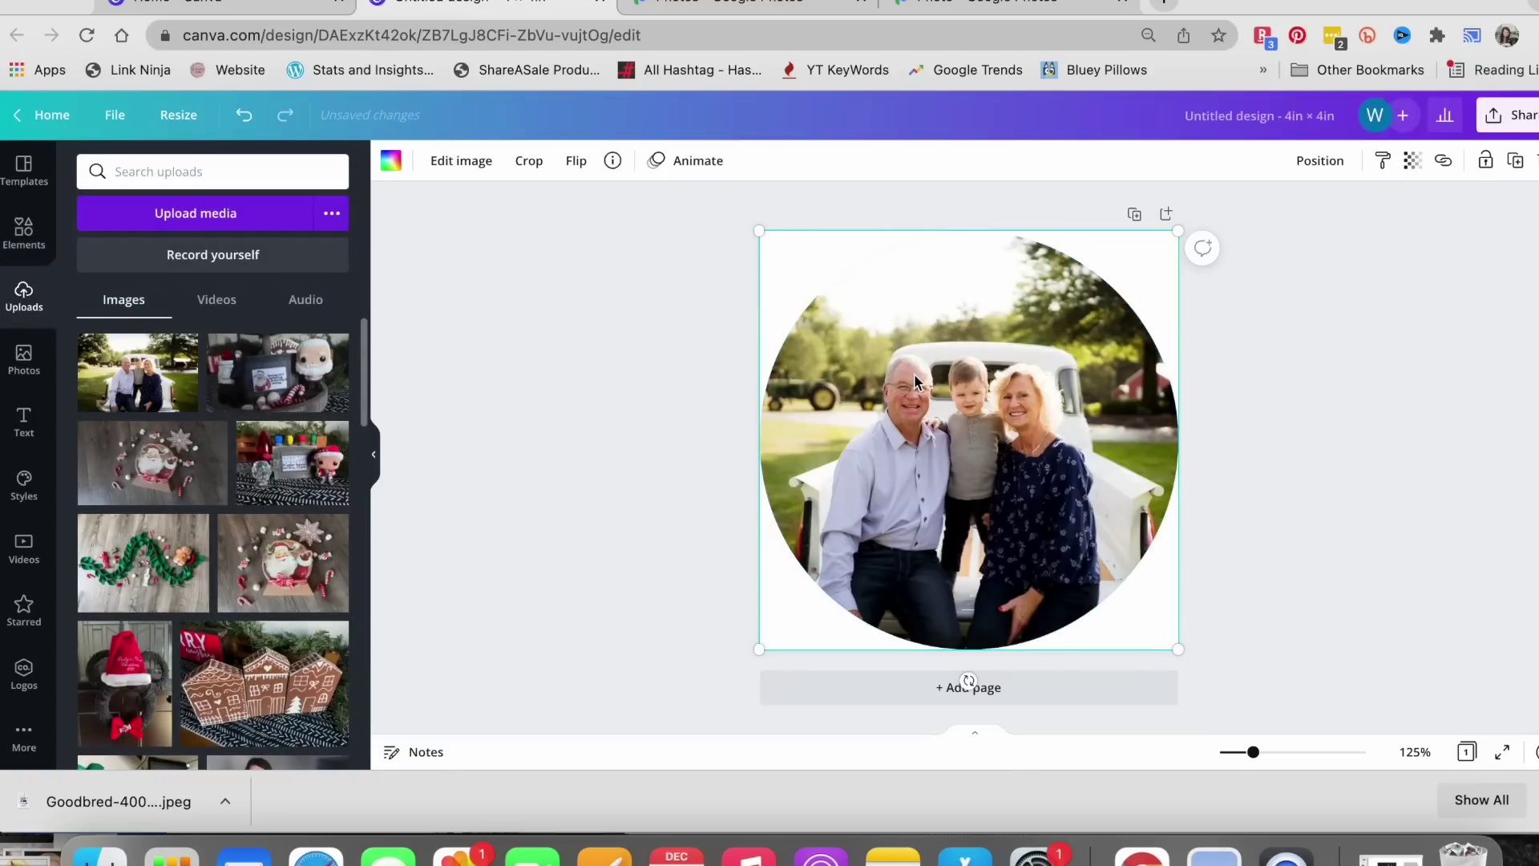
double_click(915, 378)
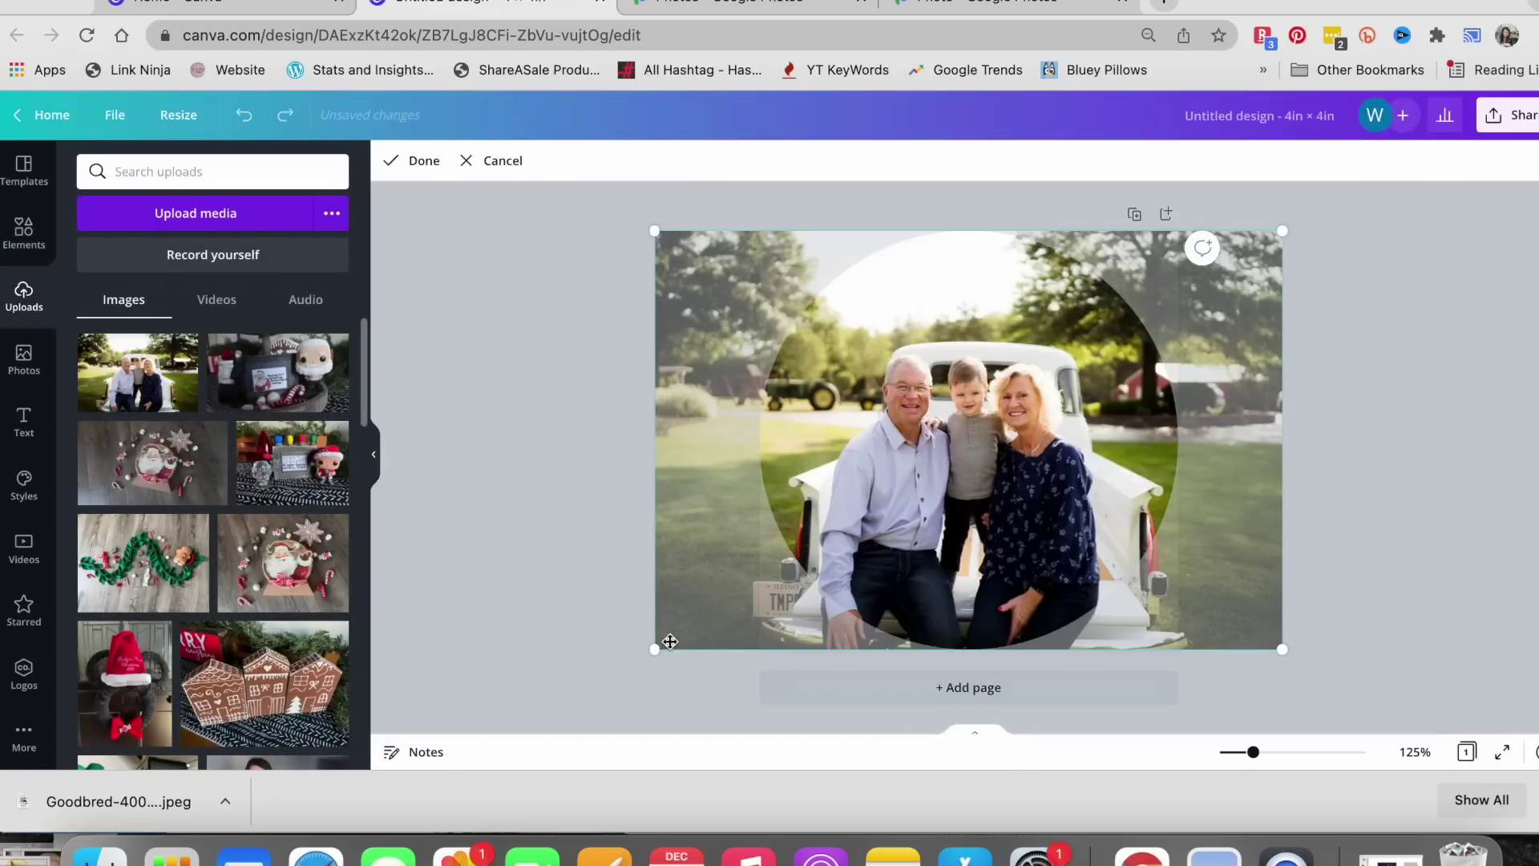
left_click_drag(655, 648, 430, 790)
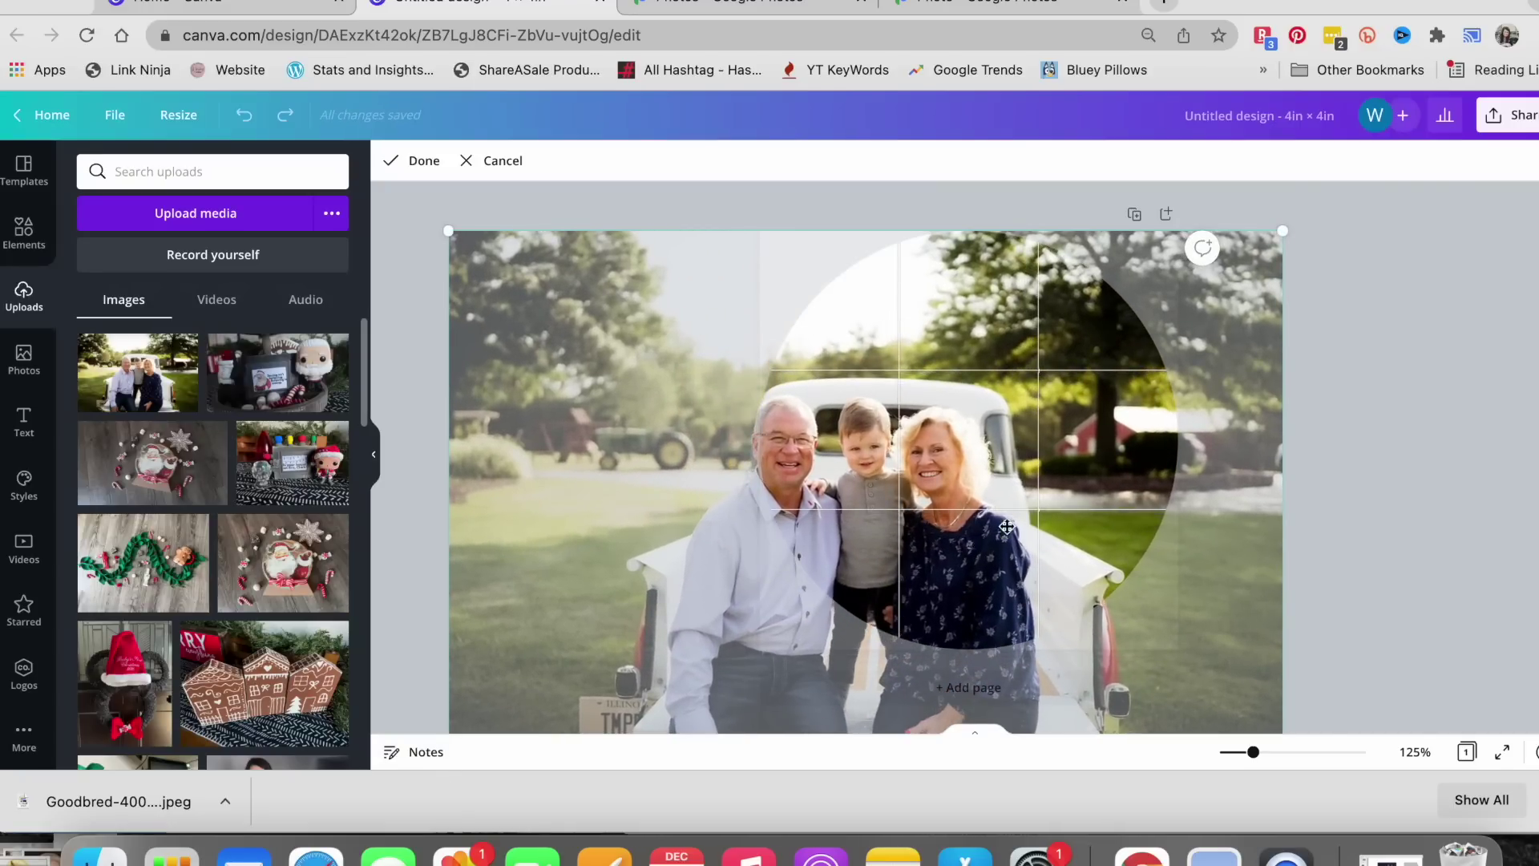
left_click_drag(1018, 517, 1083, 428)
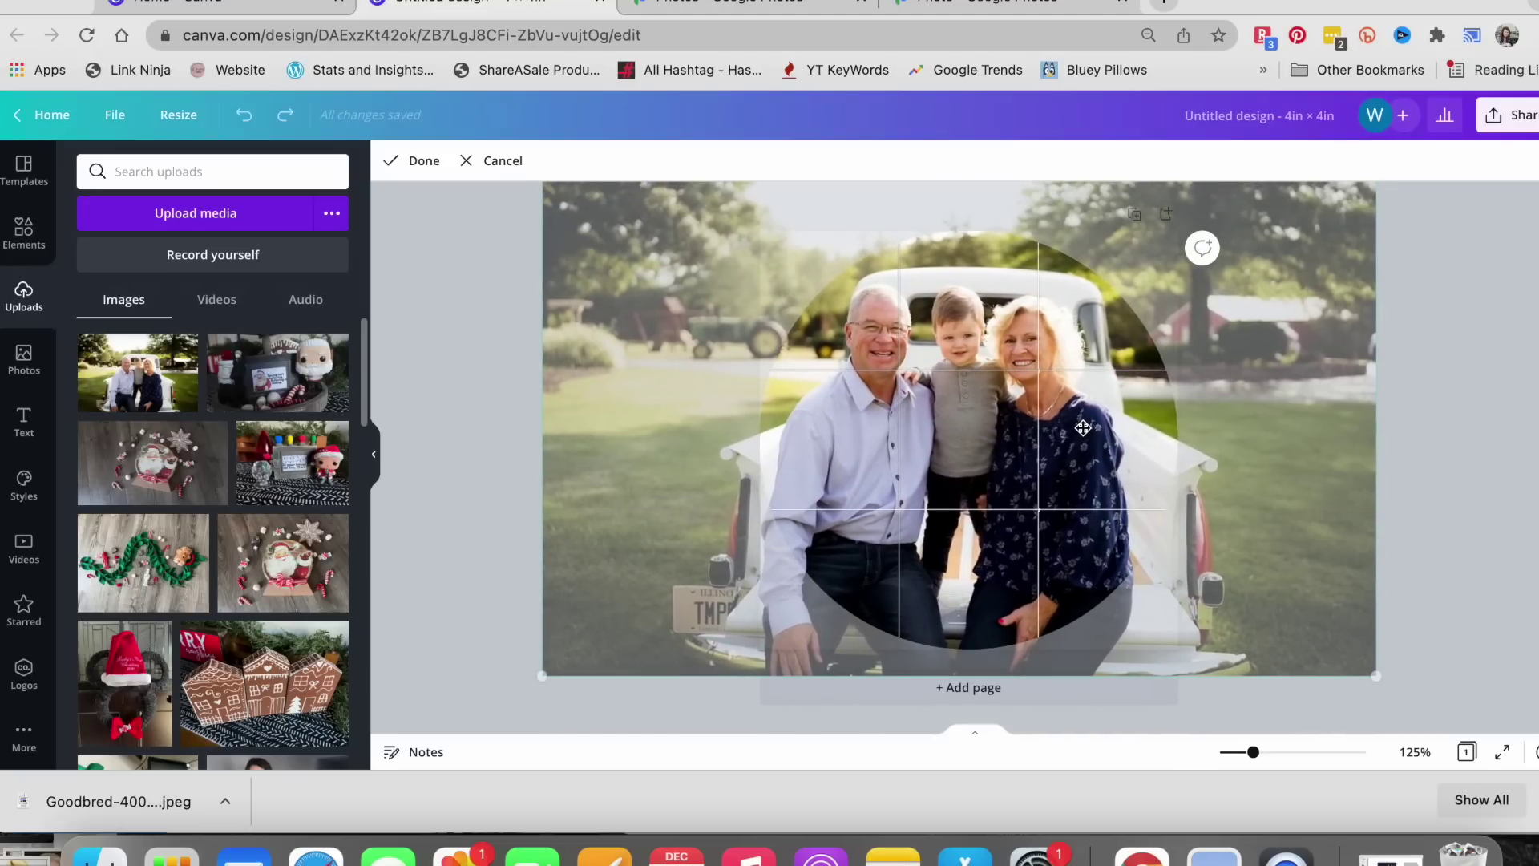
Step: Apply the crop and turn on Transparent background in the download settings
left_click(1463, 443)
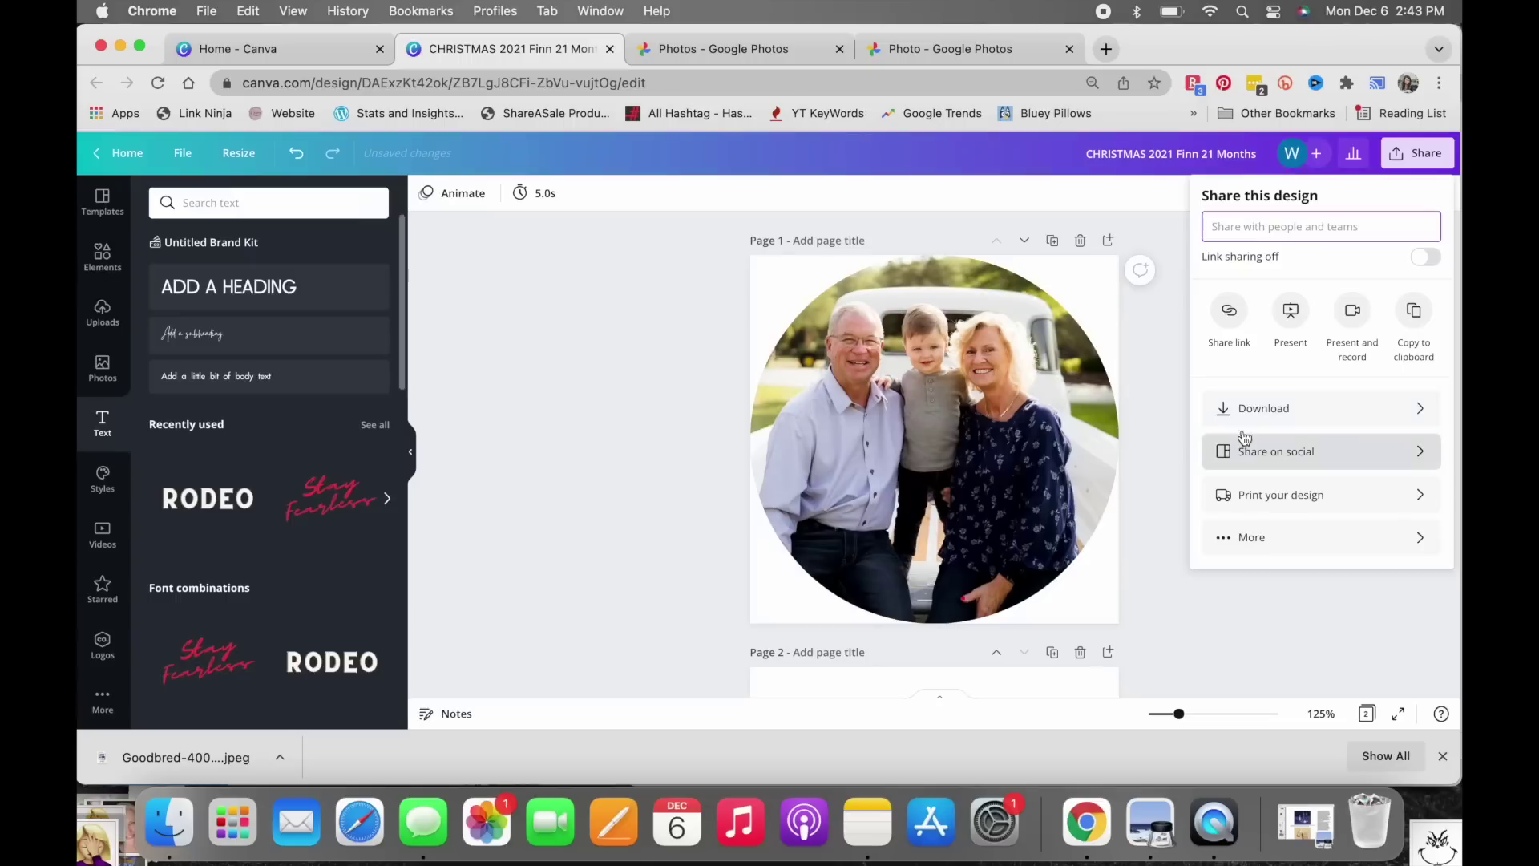
left_click(1251, 407)
left_click(1258, 353)
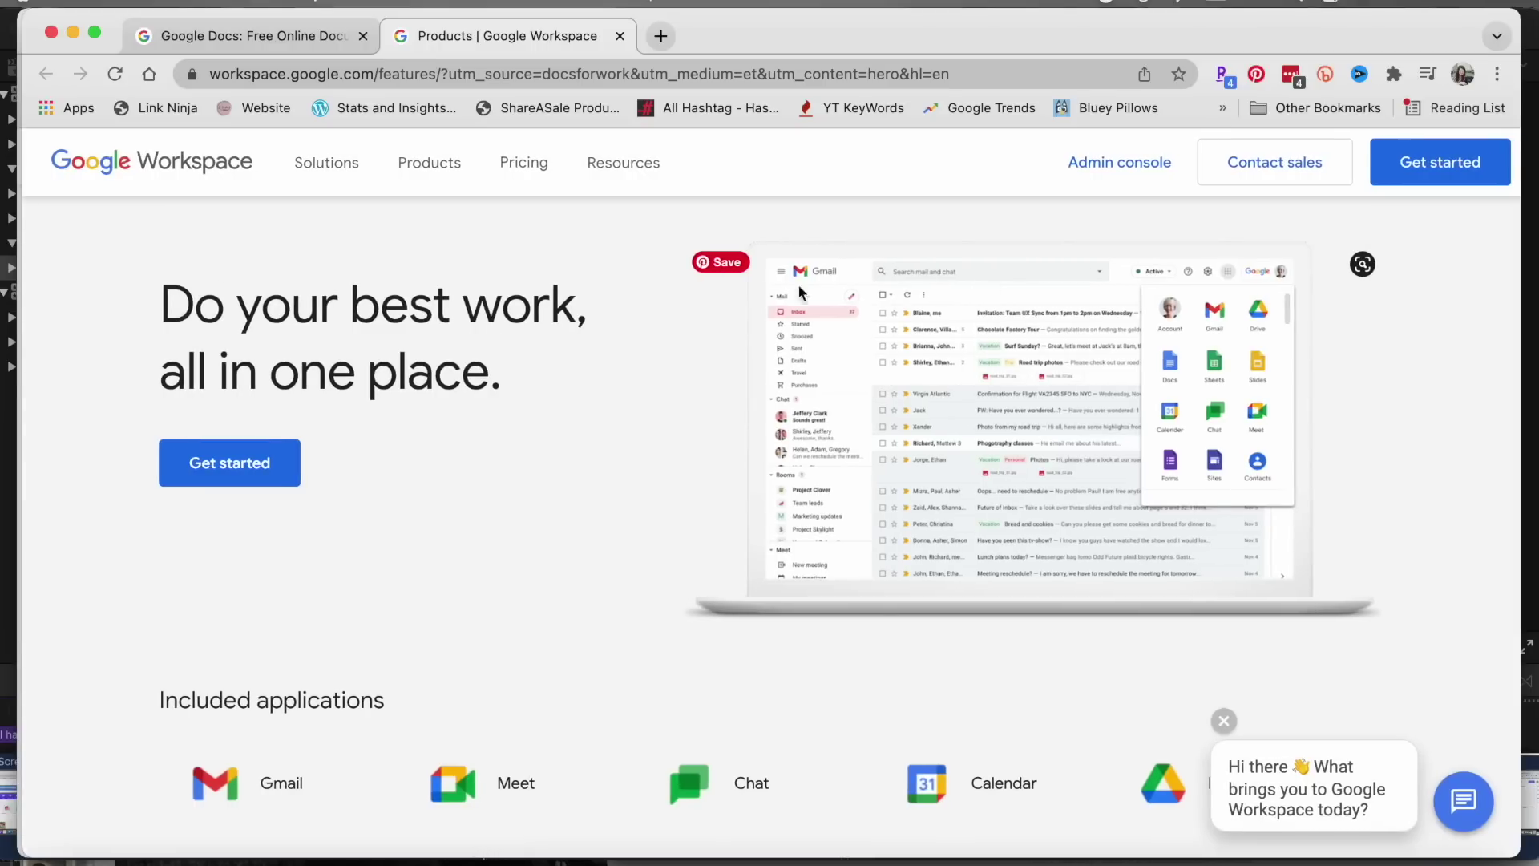
Step: Close the Workspace tab, start a Blank document in Google Docs, and open Insert
left_click(621, 36)
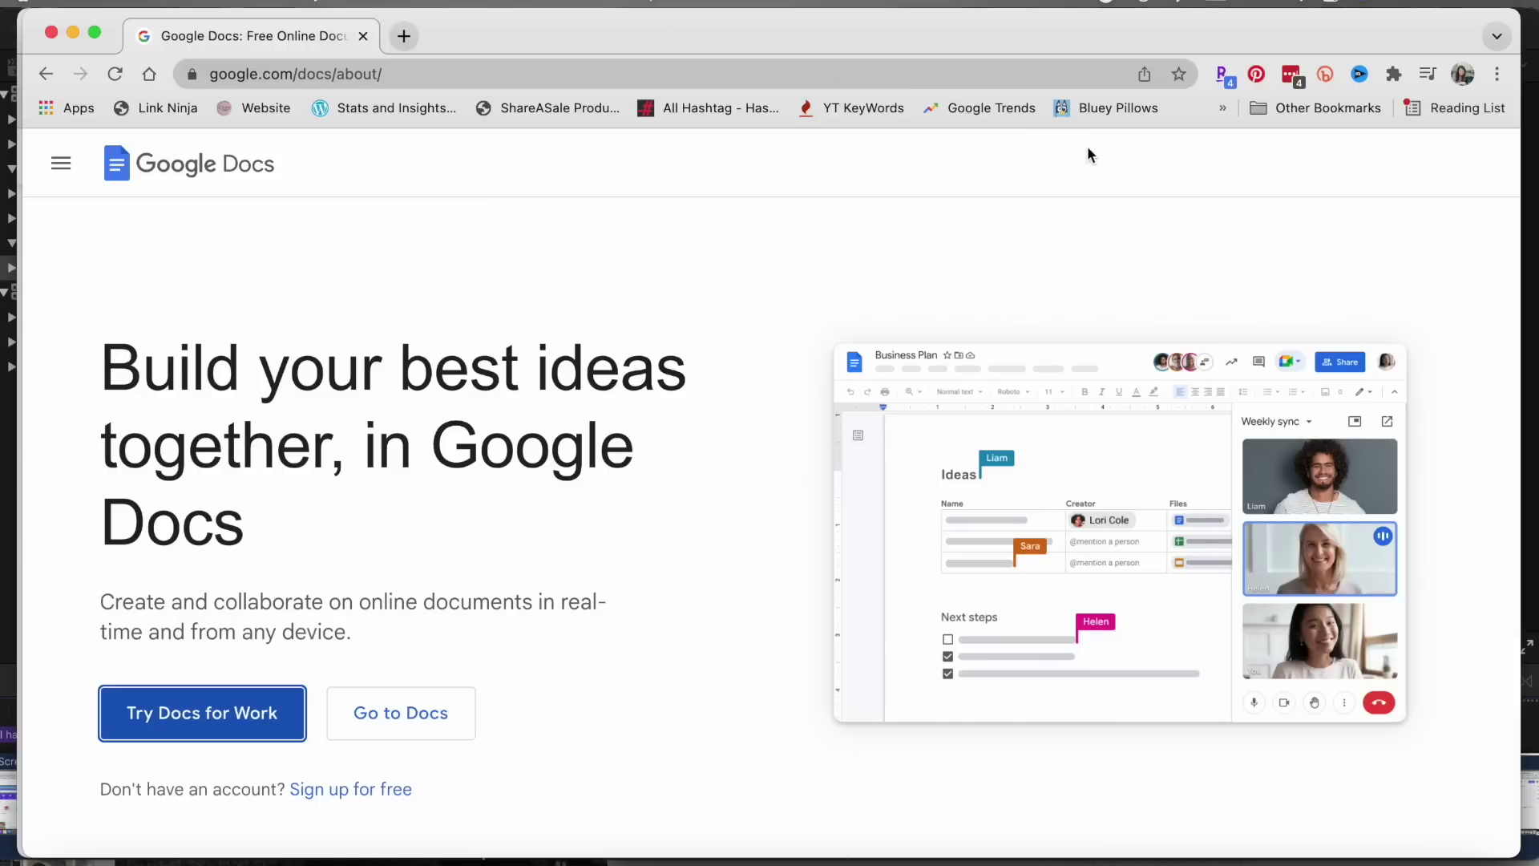
left_click(418, 710)
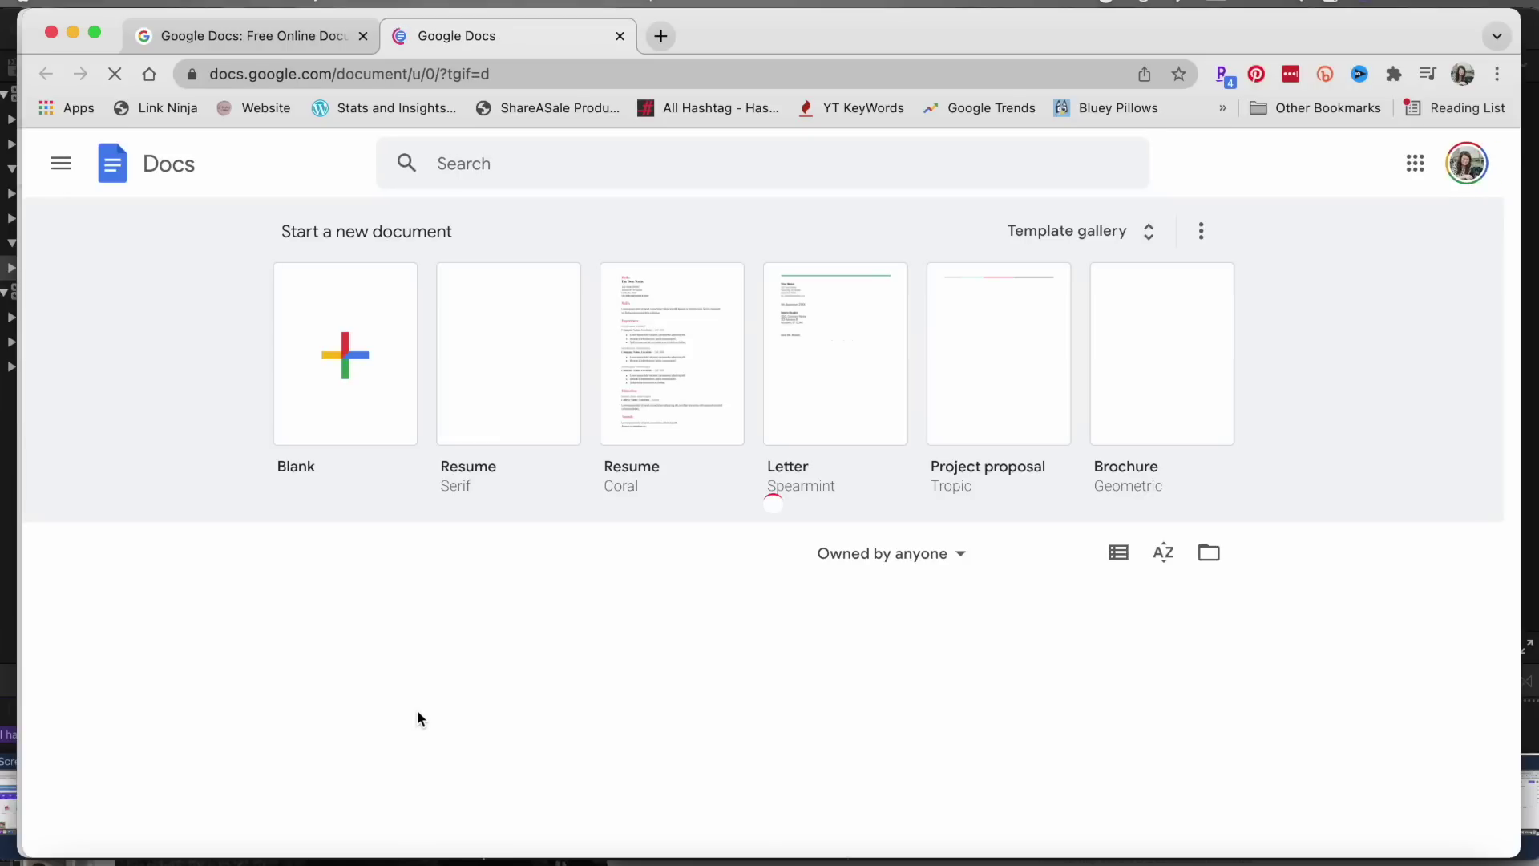
left_click(346, 367)
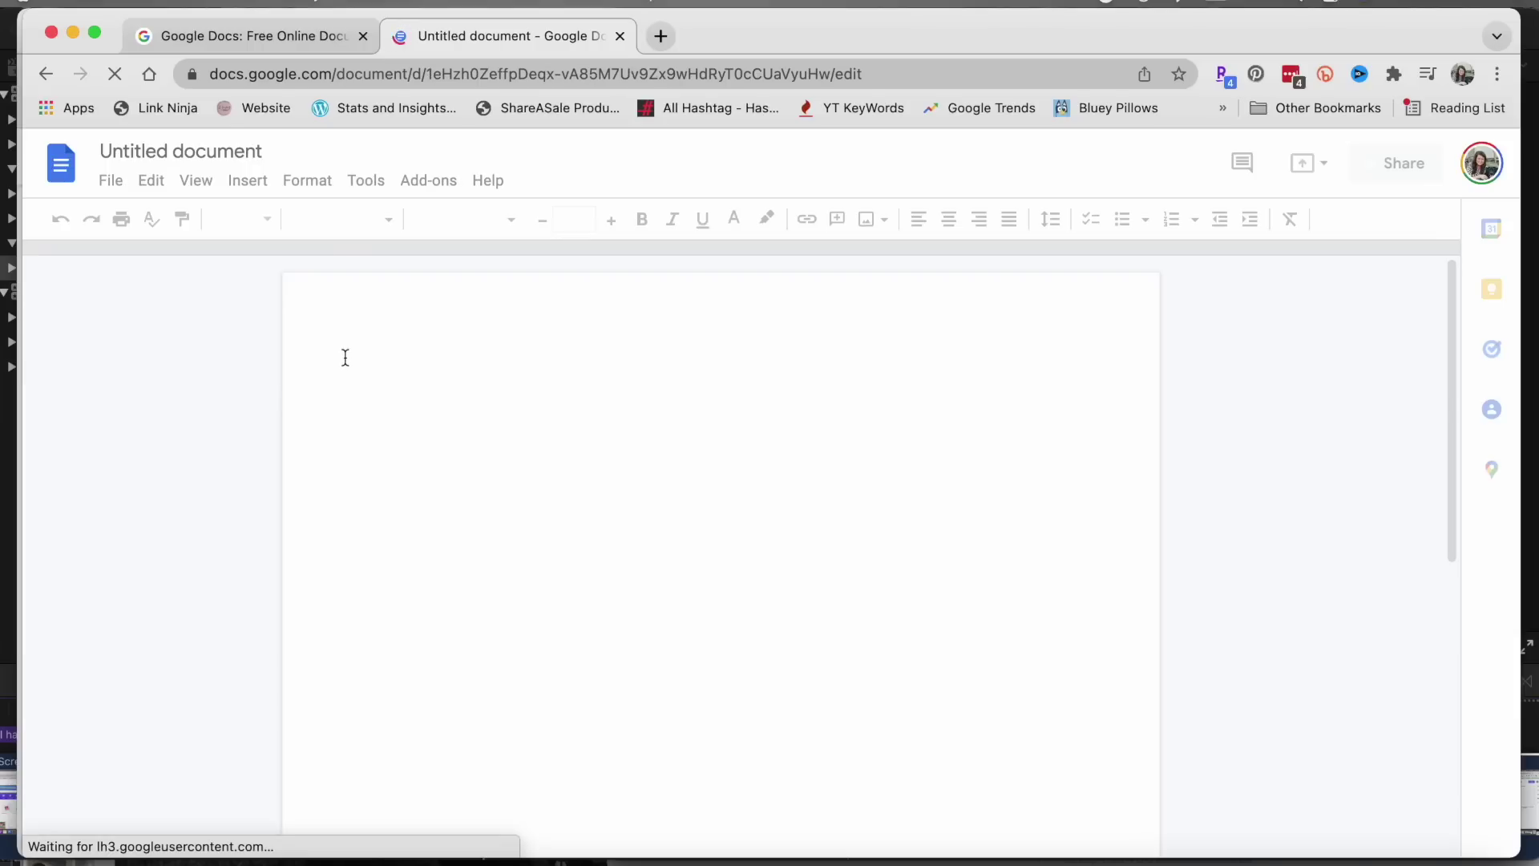
left_click(247, 180)
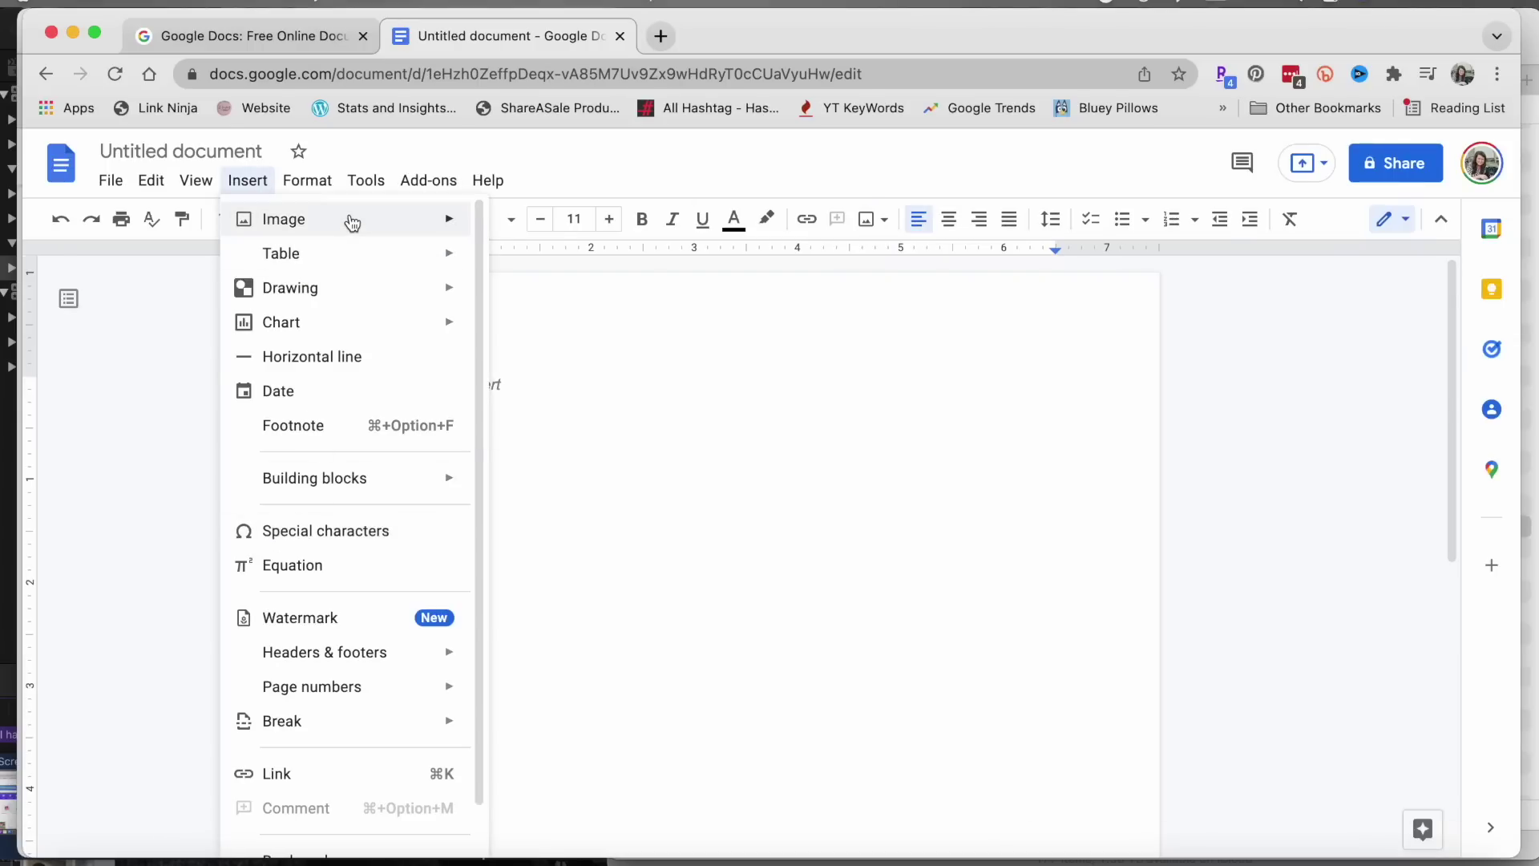
Step: Insert the three round PNG photos from Finder and zoom the document to 50%
mouse_move(352, 223)
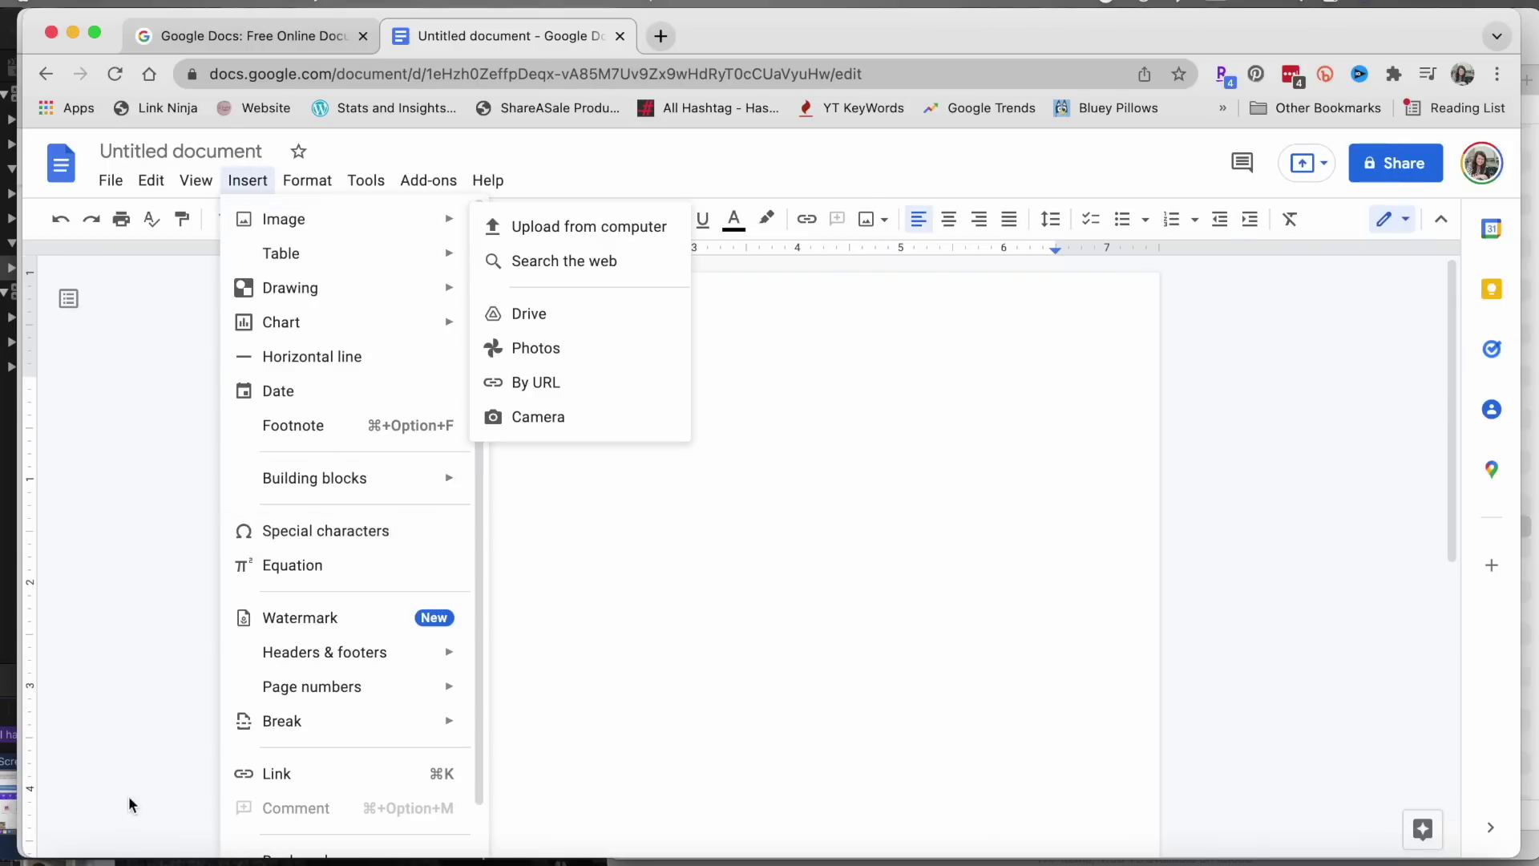
left_click(73, 851)
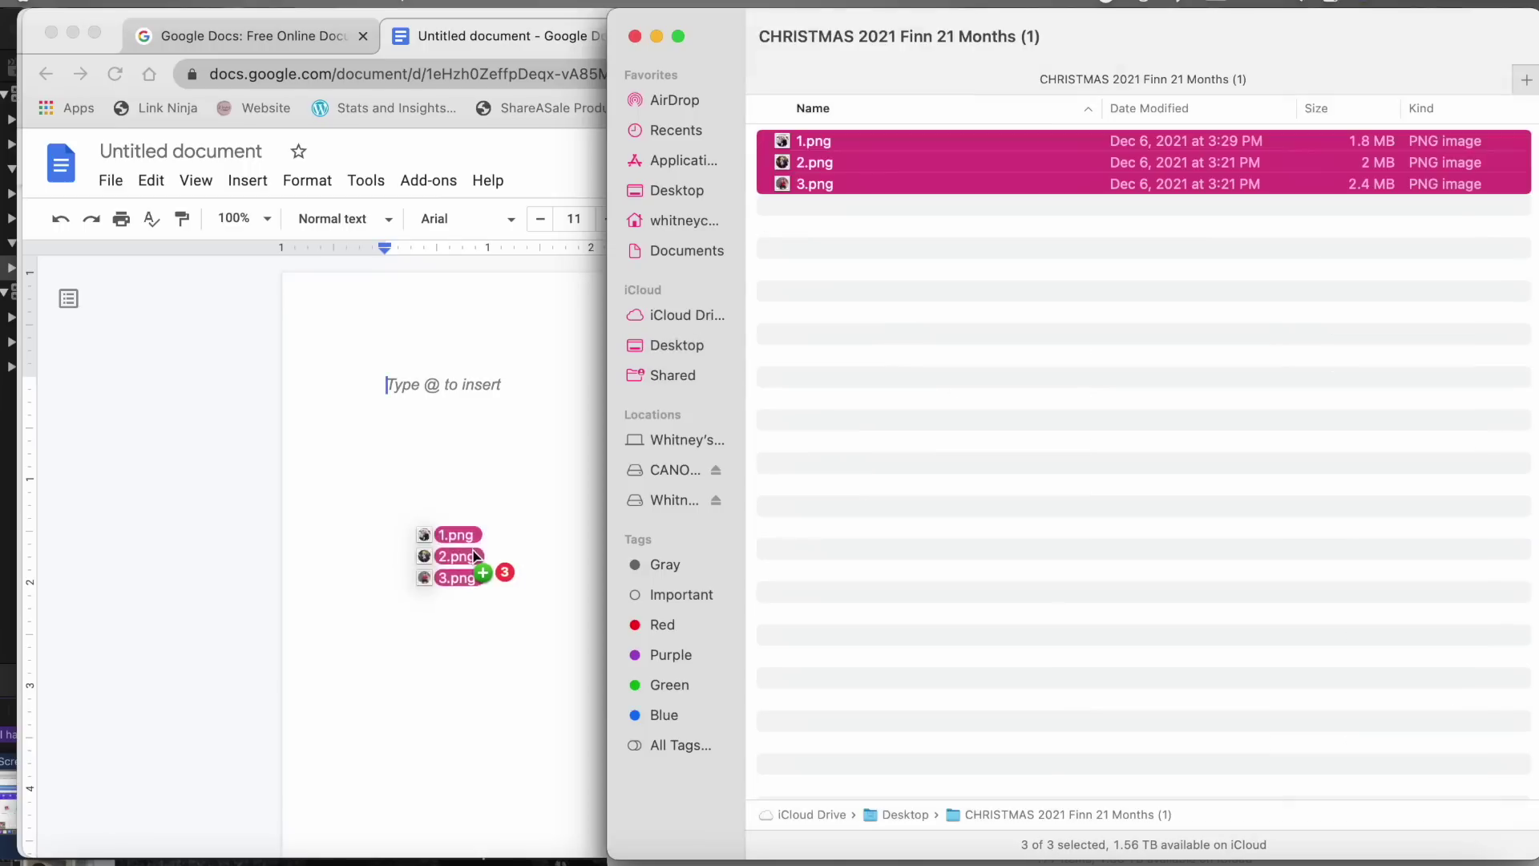
left_click_drag(474, 550, 473, 550)
scroll(473, 551, "up", 15)
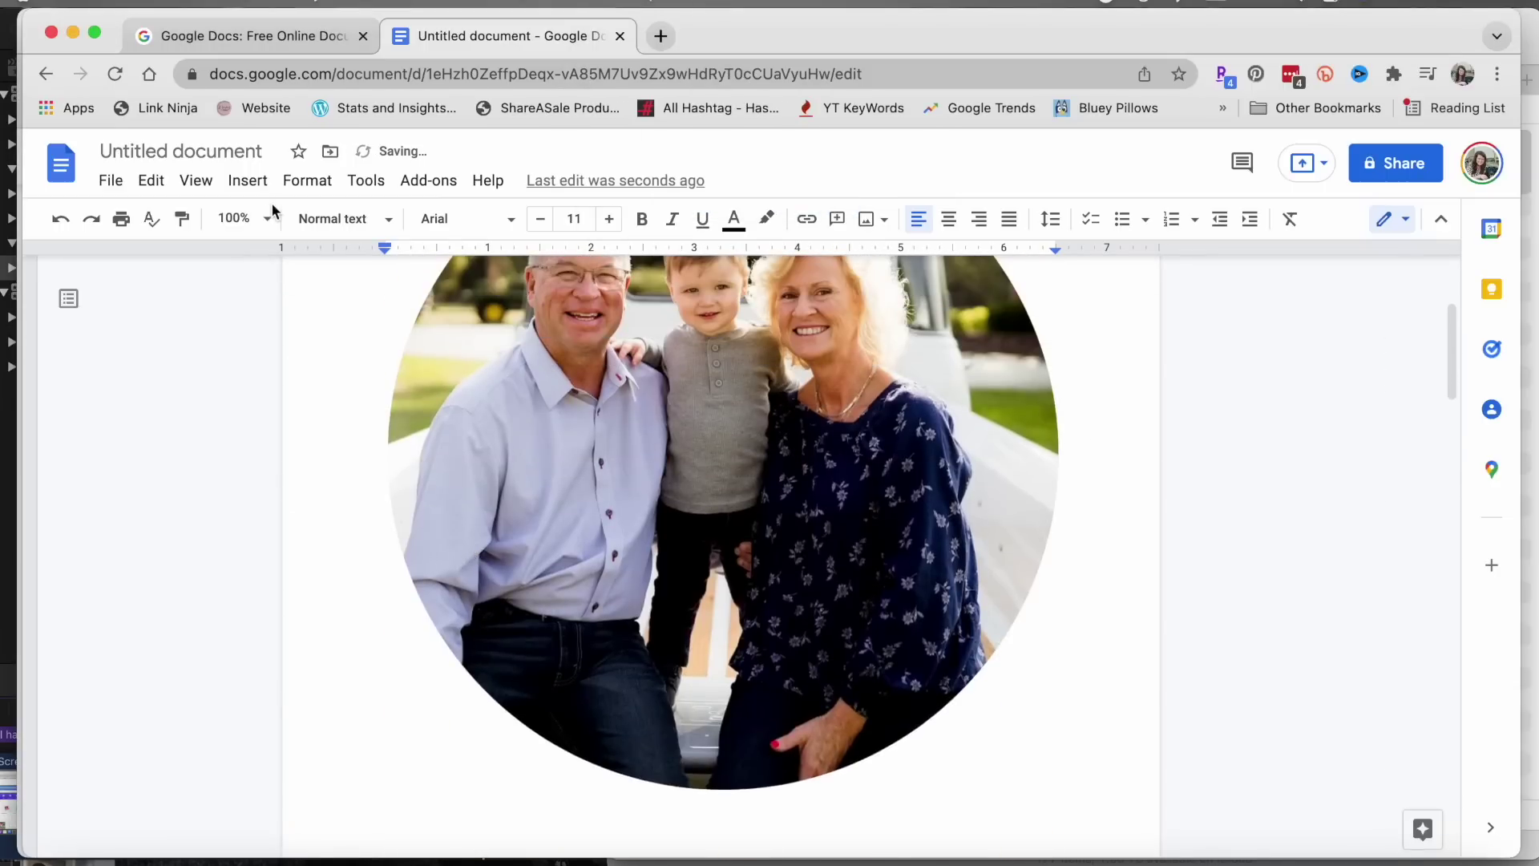
left_click(269, 218)
left_click(240, 309)
Step: Set the first round photo's width to 3 in via Image options
left_click(693, 415)
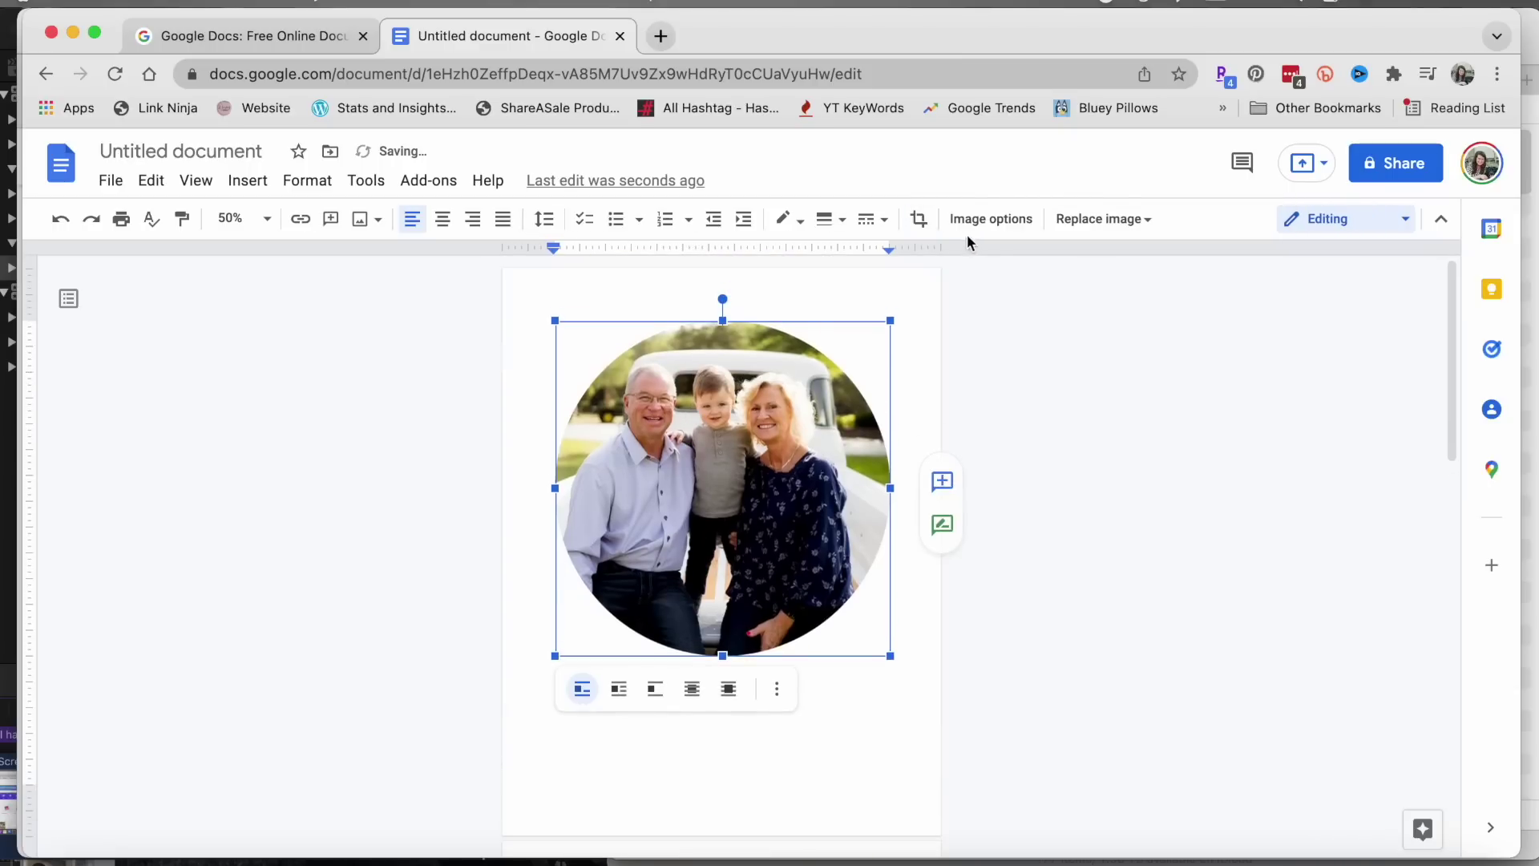
left_click(991, 219)
left_click(1171, 292)
left_click(1199, 404)
type("3")
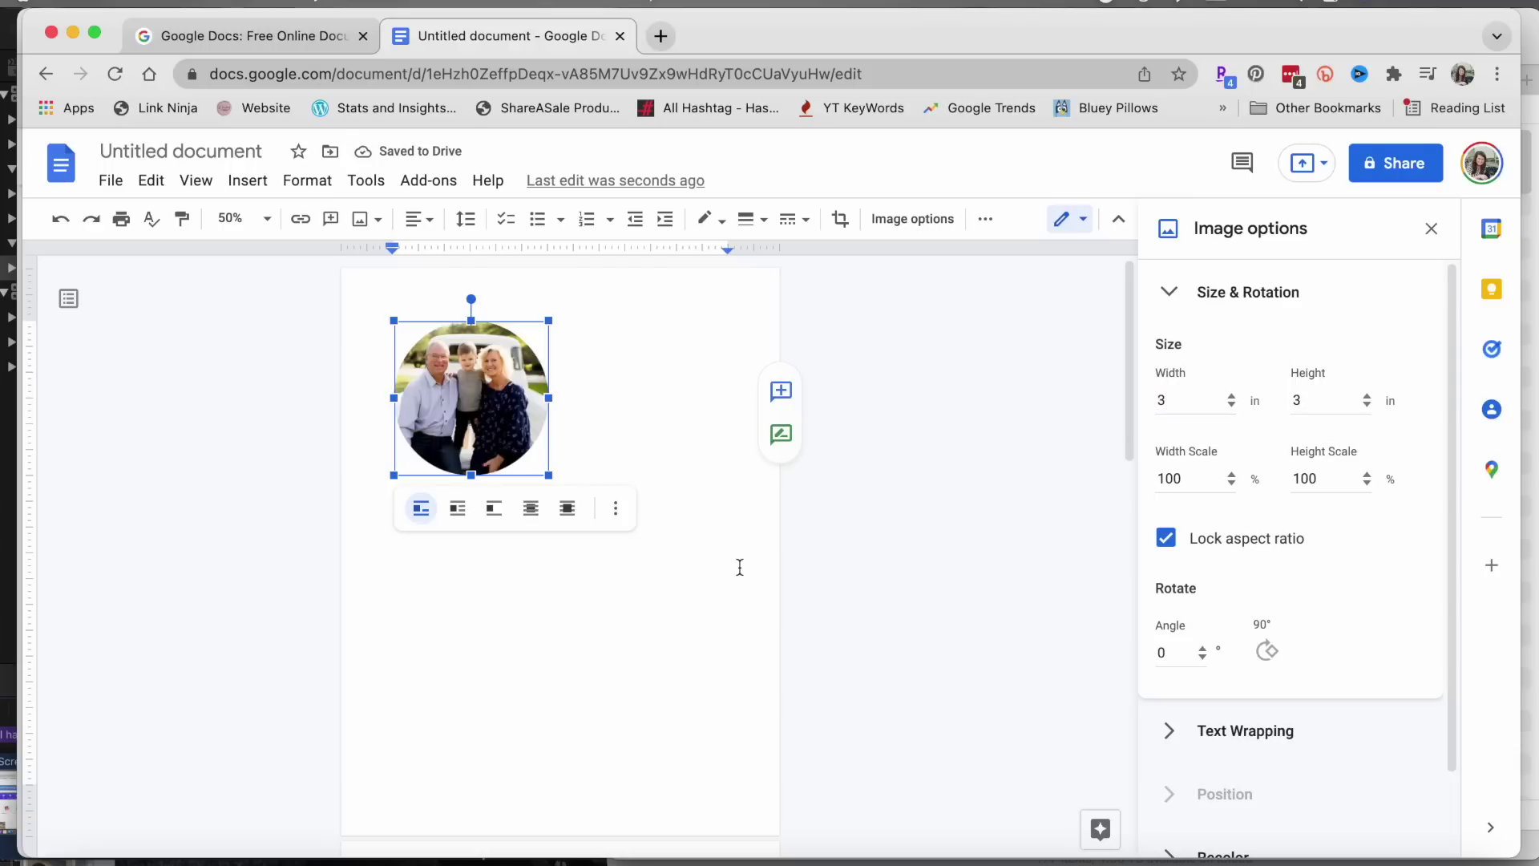
Step: Resize the second and third round photos to 3 in wide each
scroll(739, 567, "down", 3)
scroll(653, 714, "down", 3)
left_click(622, 748)
left_click(1201, 399)
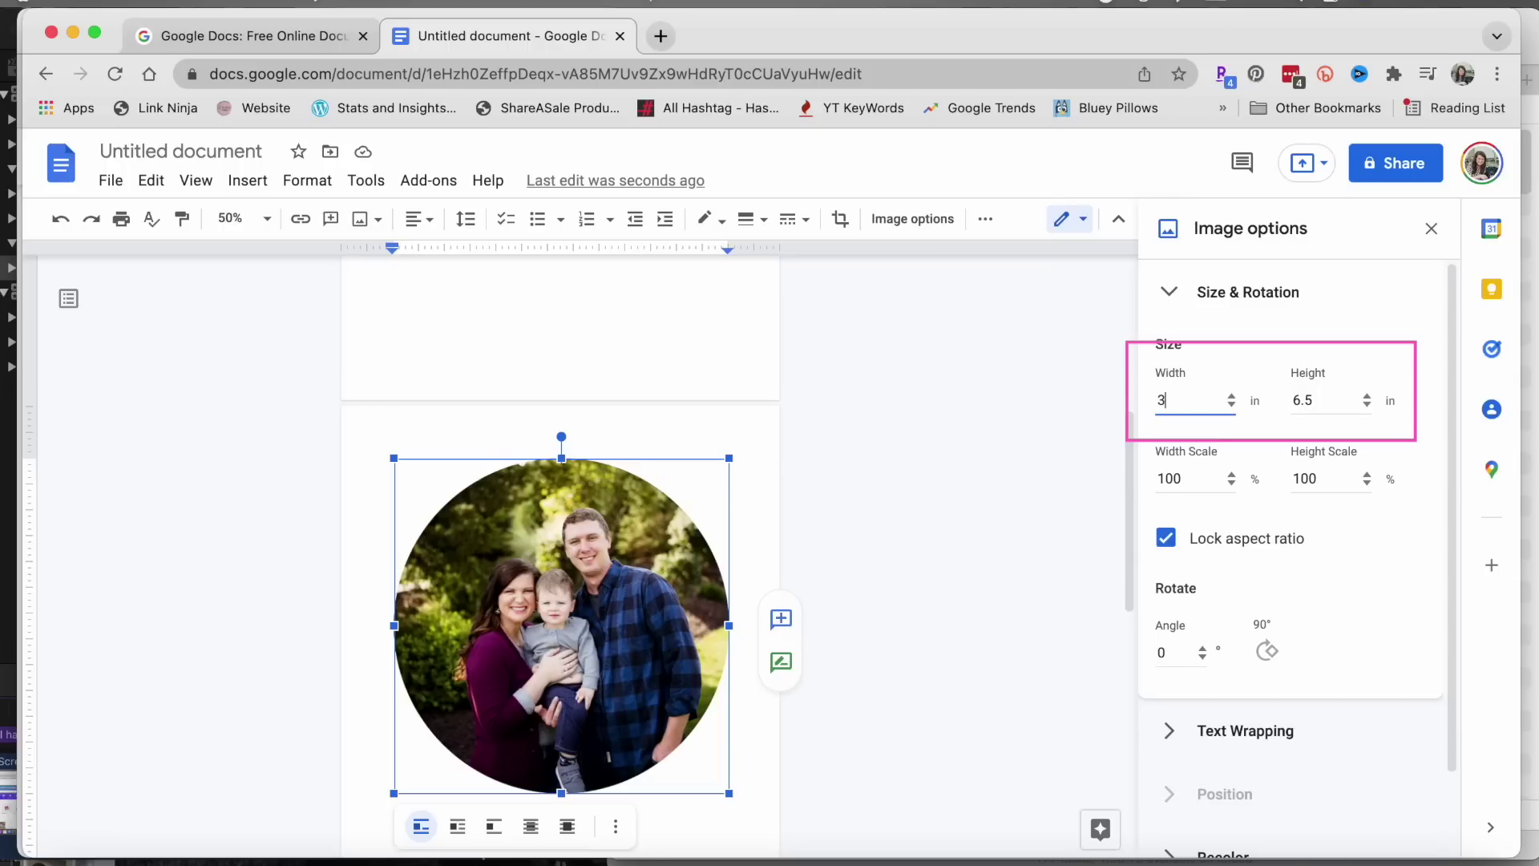
type("3")
left_click(547, 613)
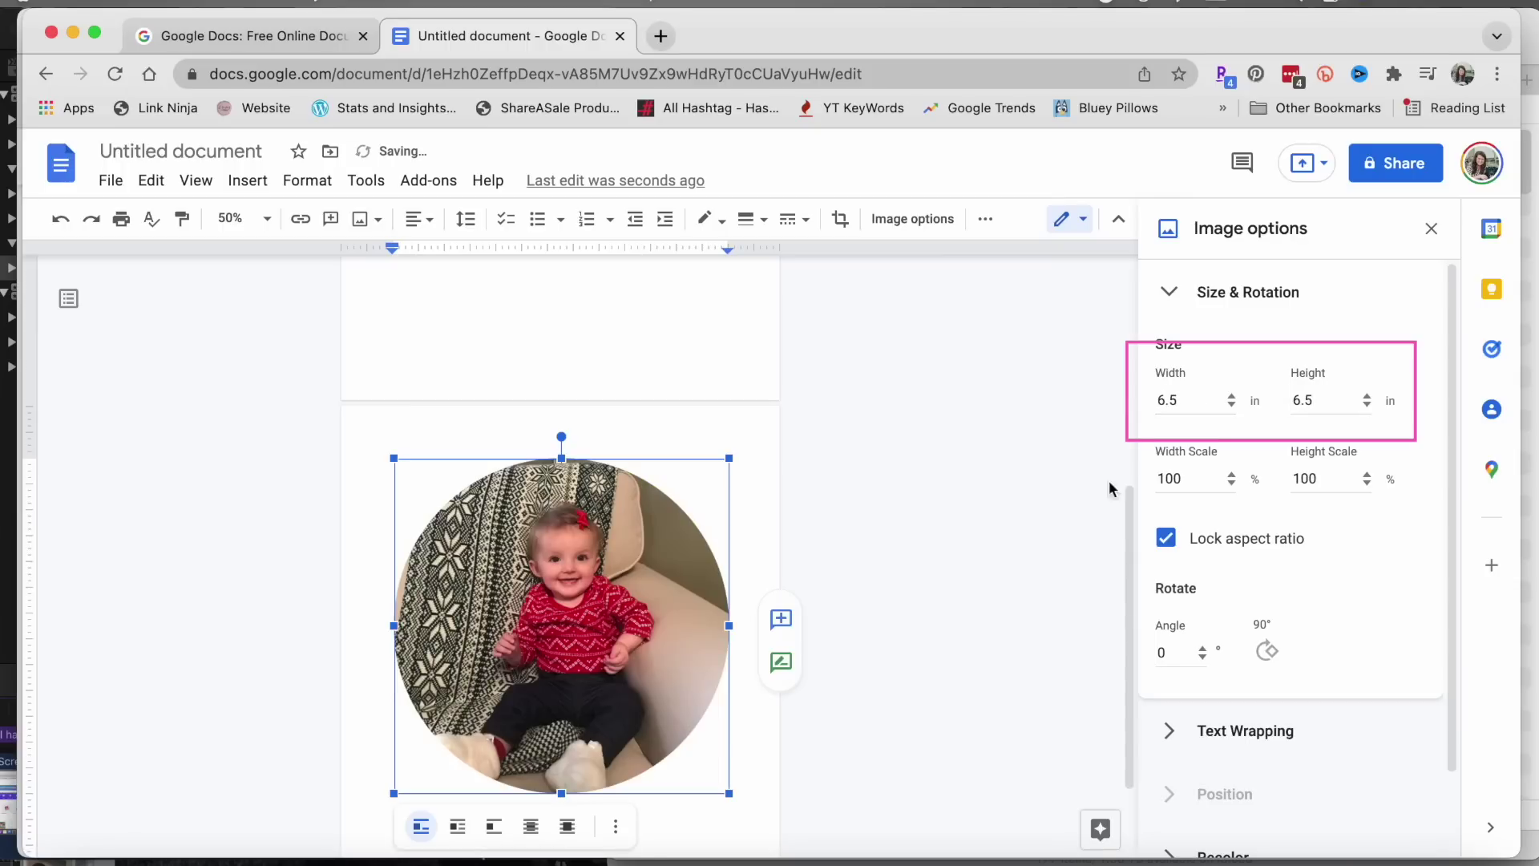
key("BackSpace")
key("BackSpace")
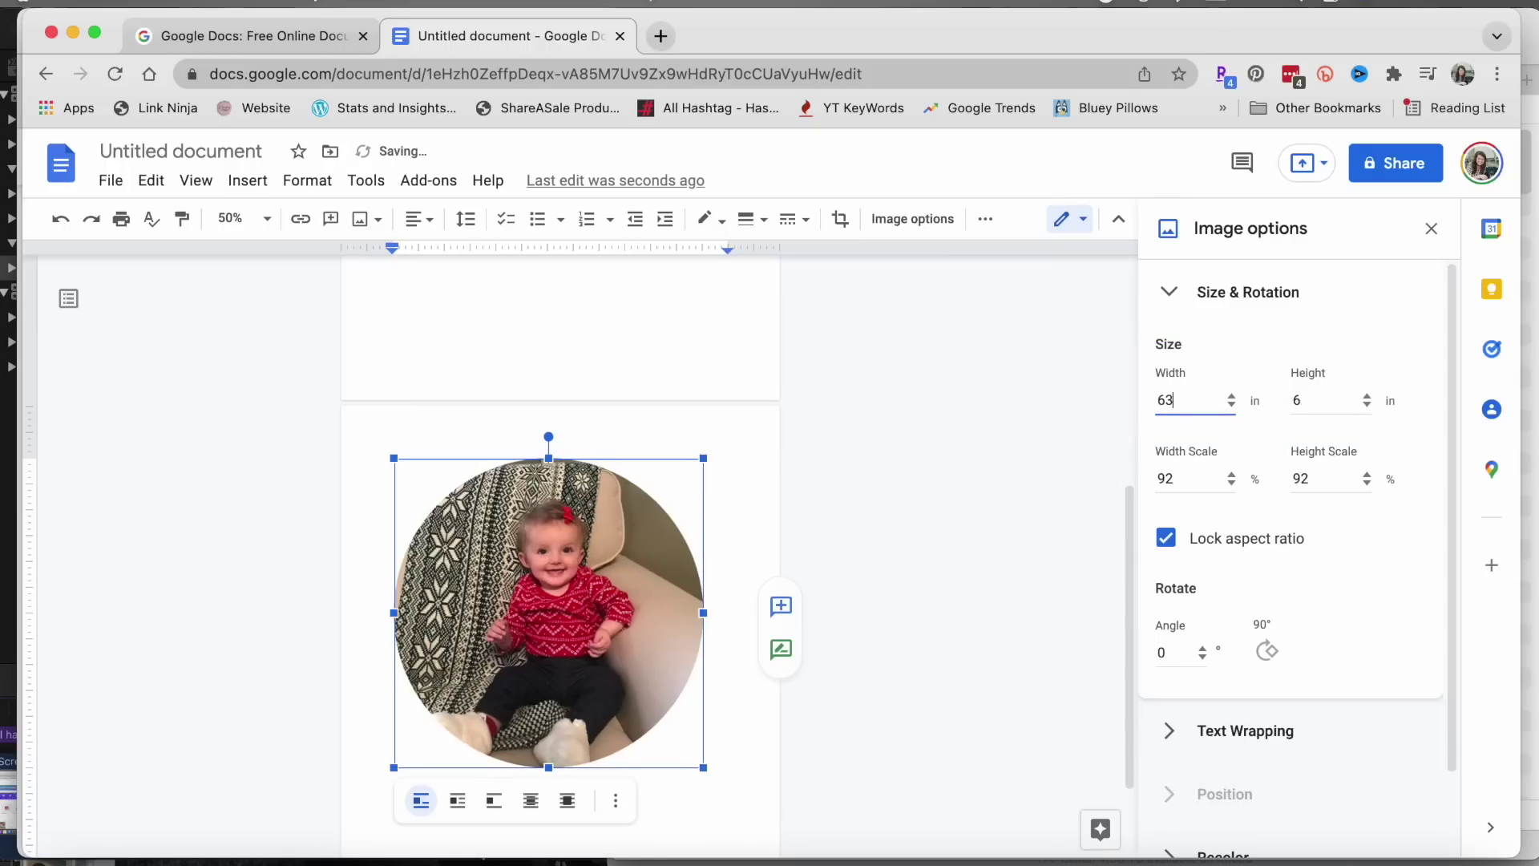
key("BackSpace")
type("3")
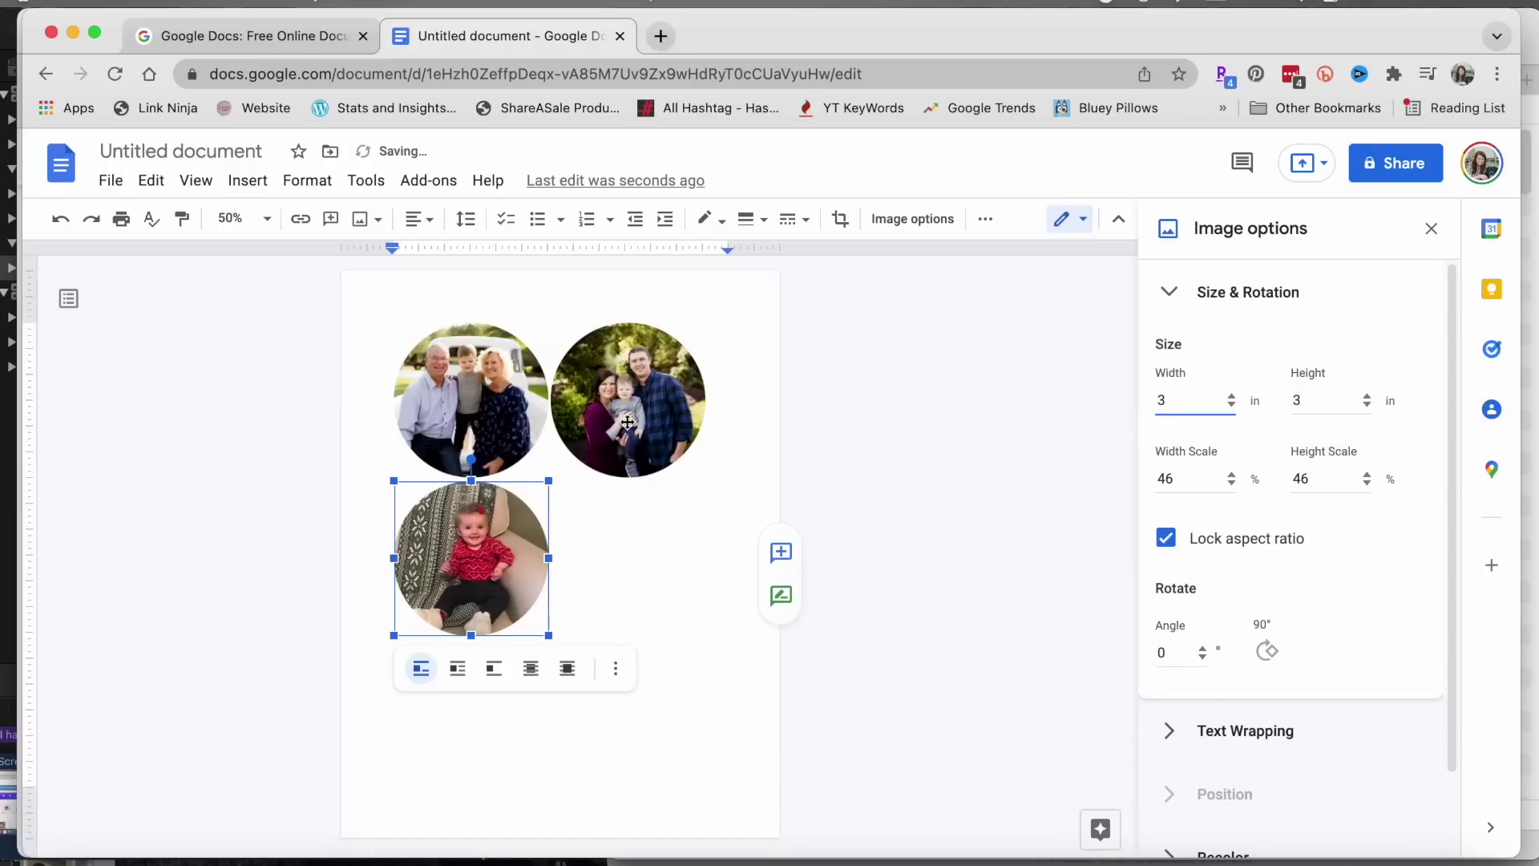
left_click(626, 421)
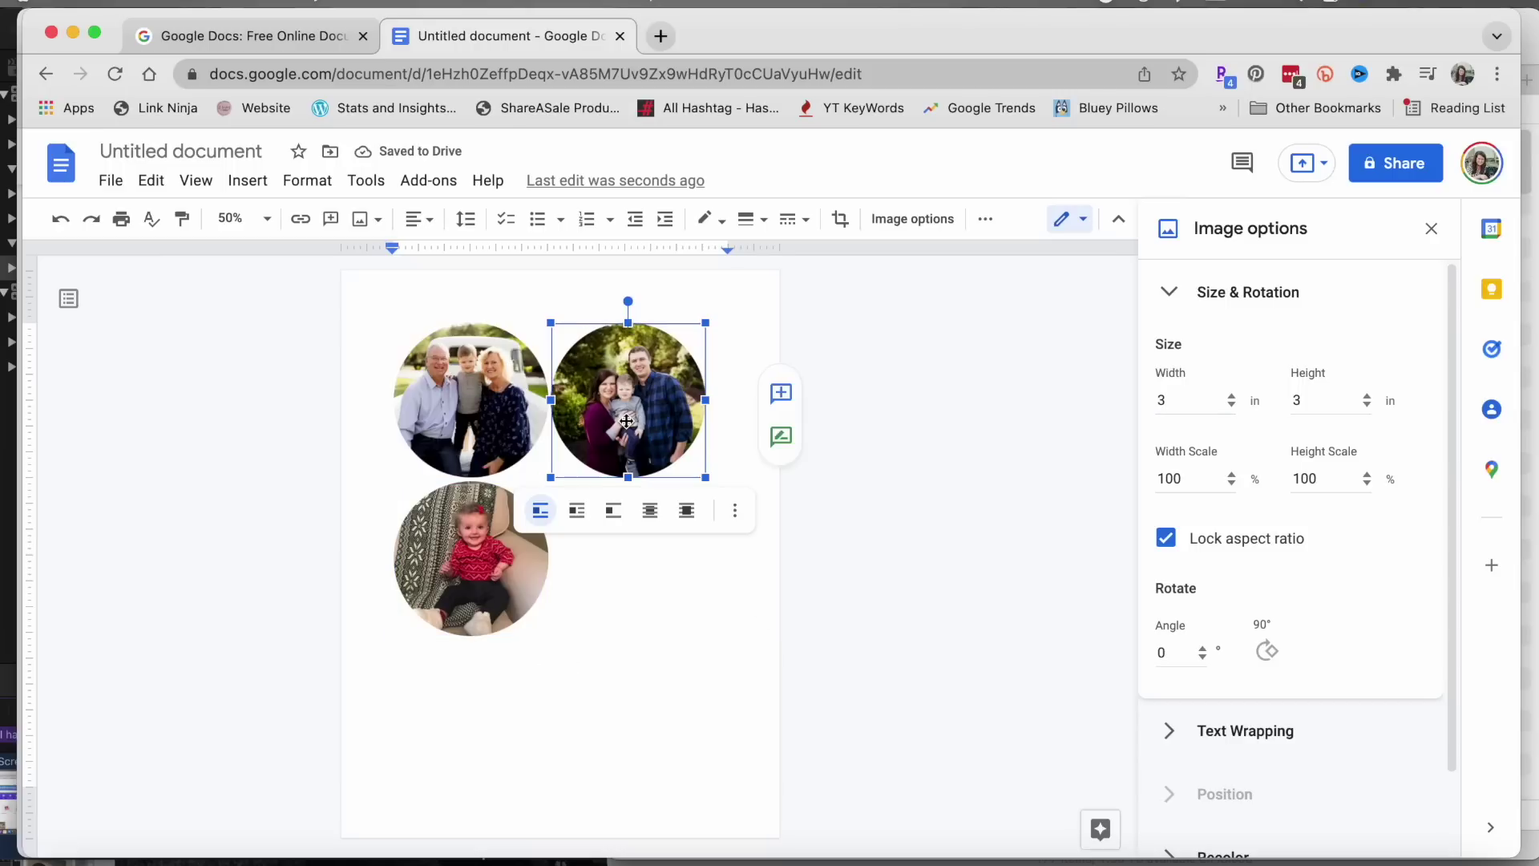
Step: Set the couple, baby and grandparents photos to Behind text with Fix position on page
left_click(652, 515)
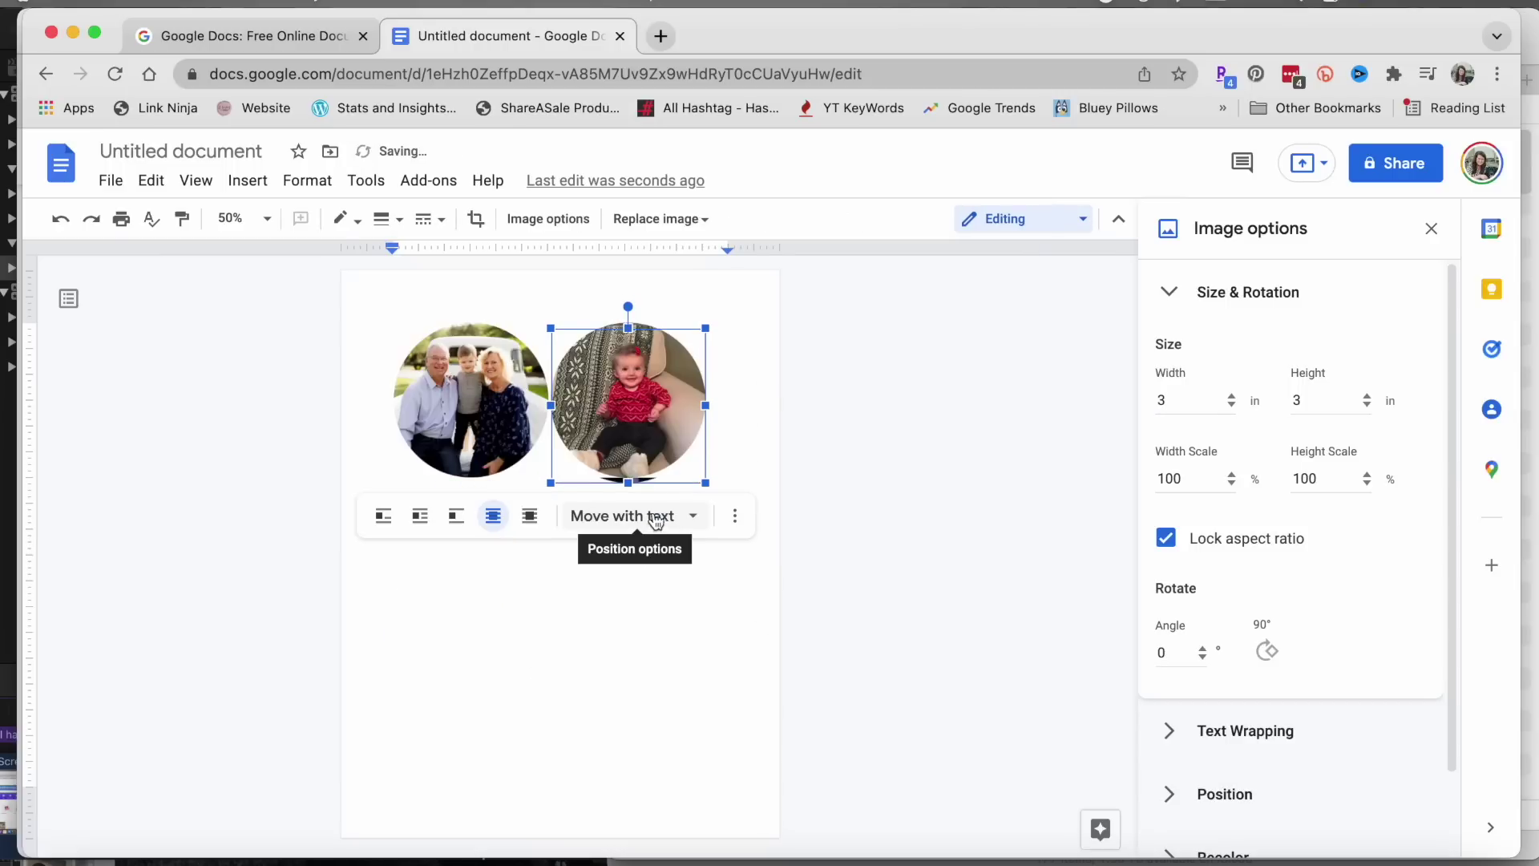
left_click(619, 516)
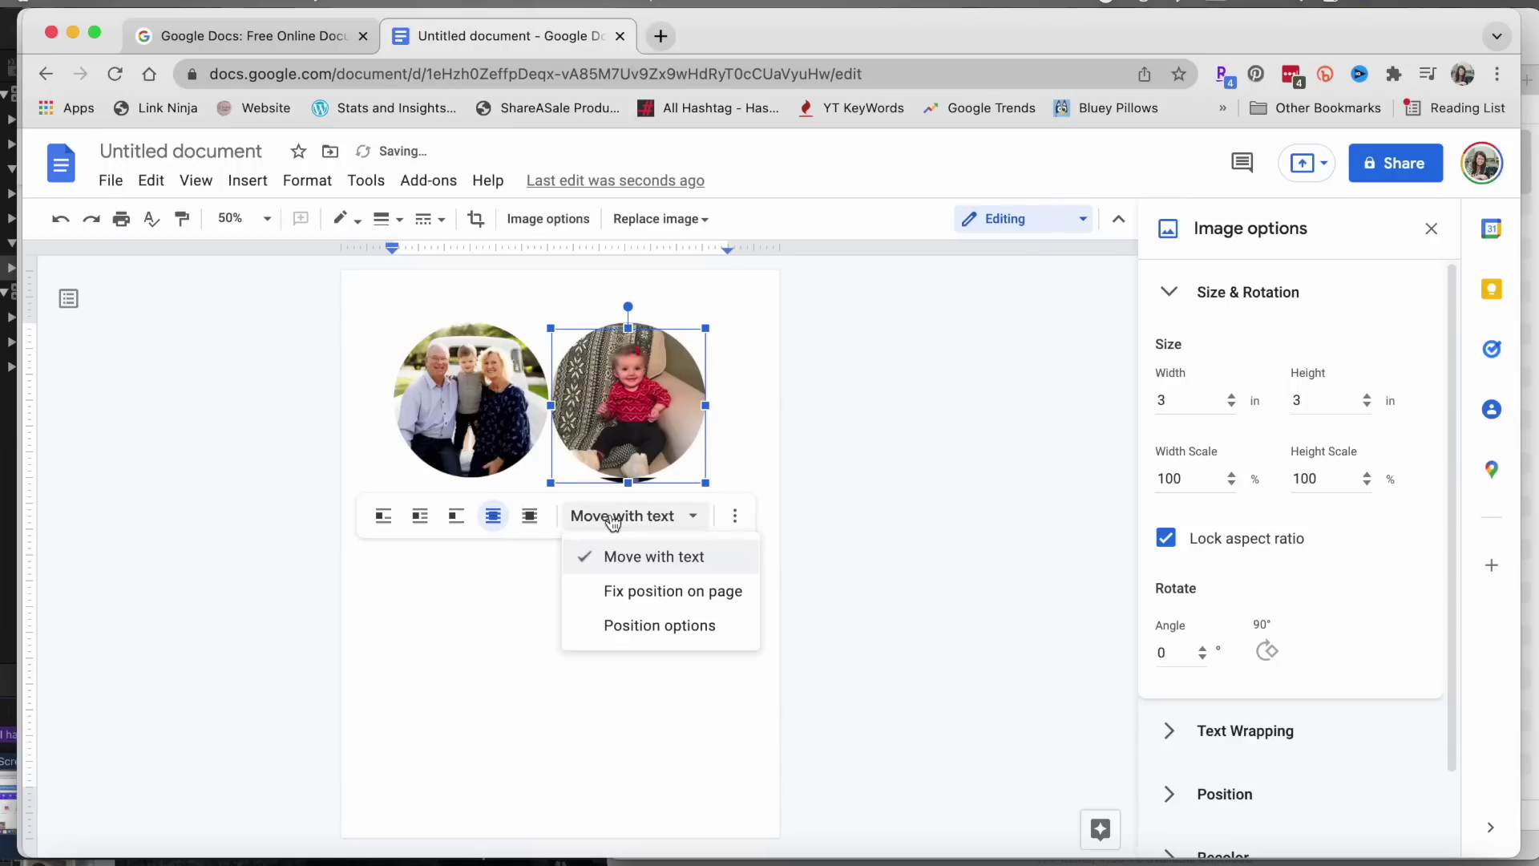
left_click(611, 588)
left_click(650, 511)
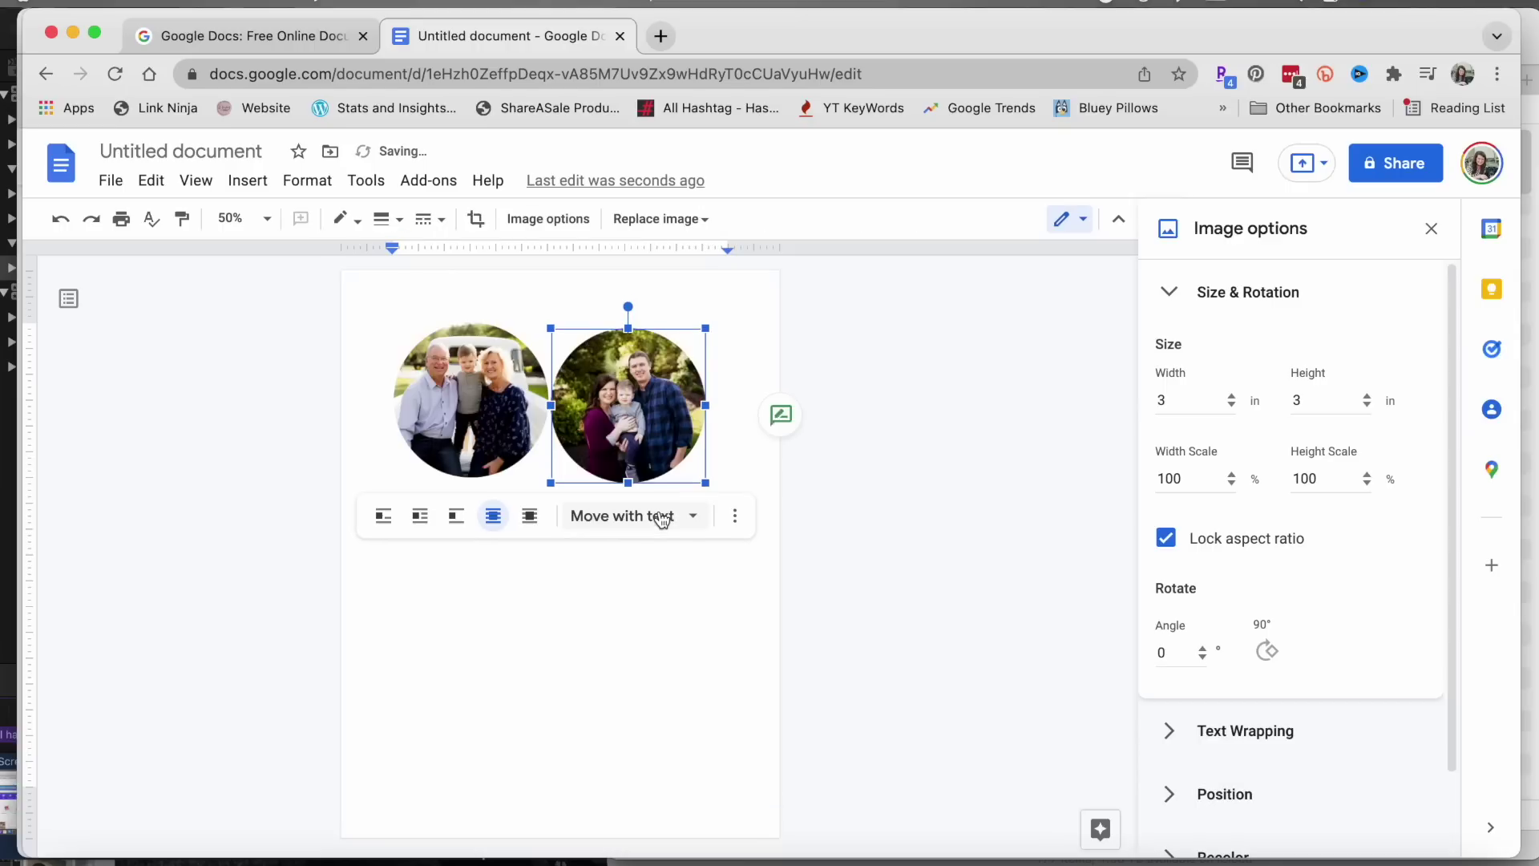
left_click(652, 516)
left_click(635, 589)
left_click(504, 436)
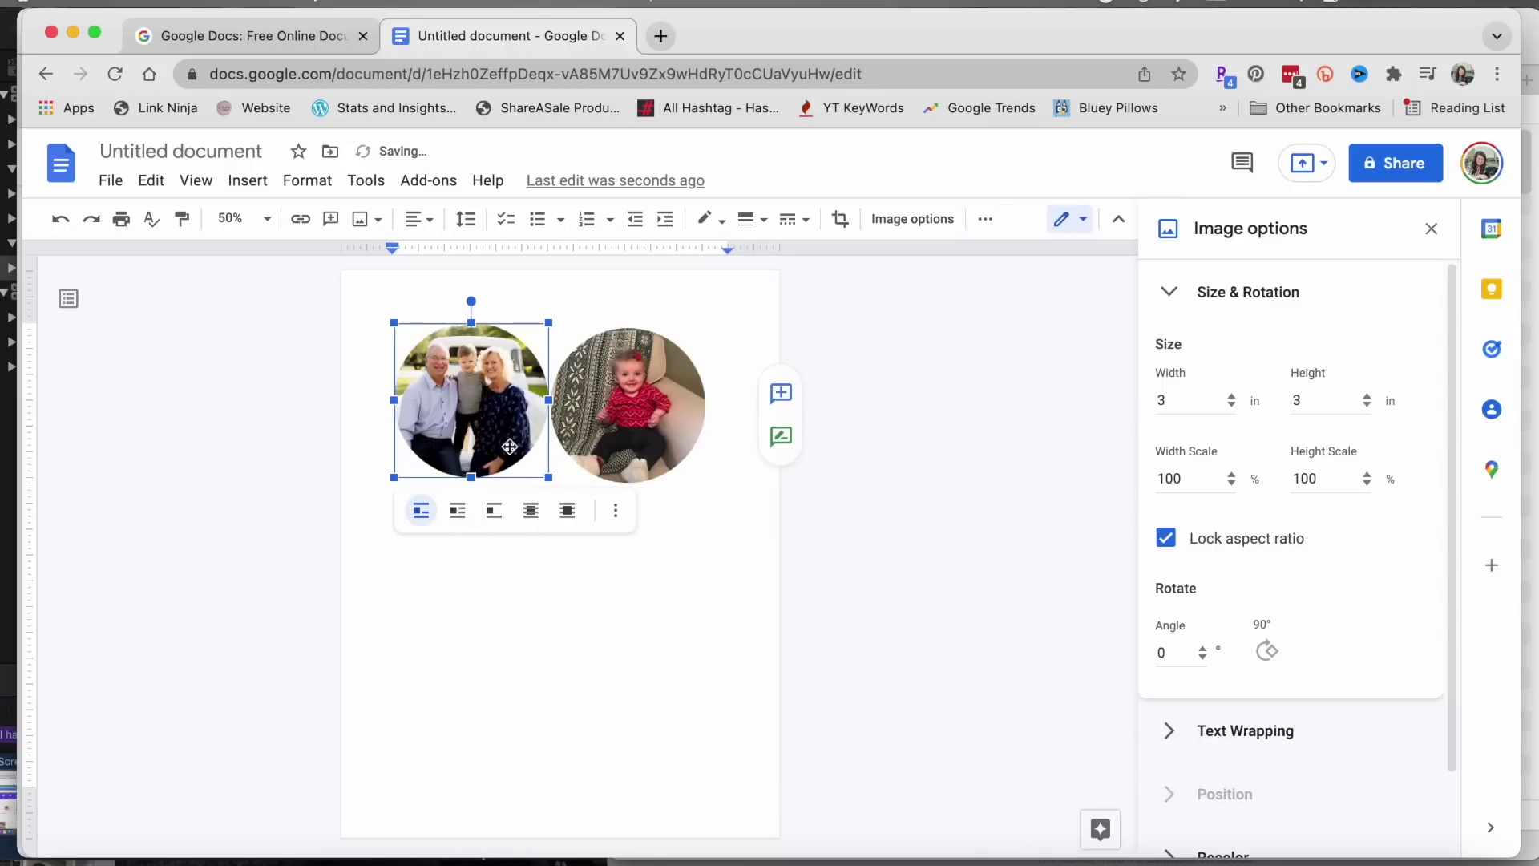
left_click(533, 513)
left_click(618, 515)
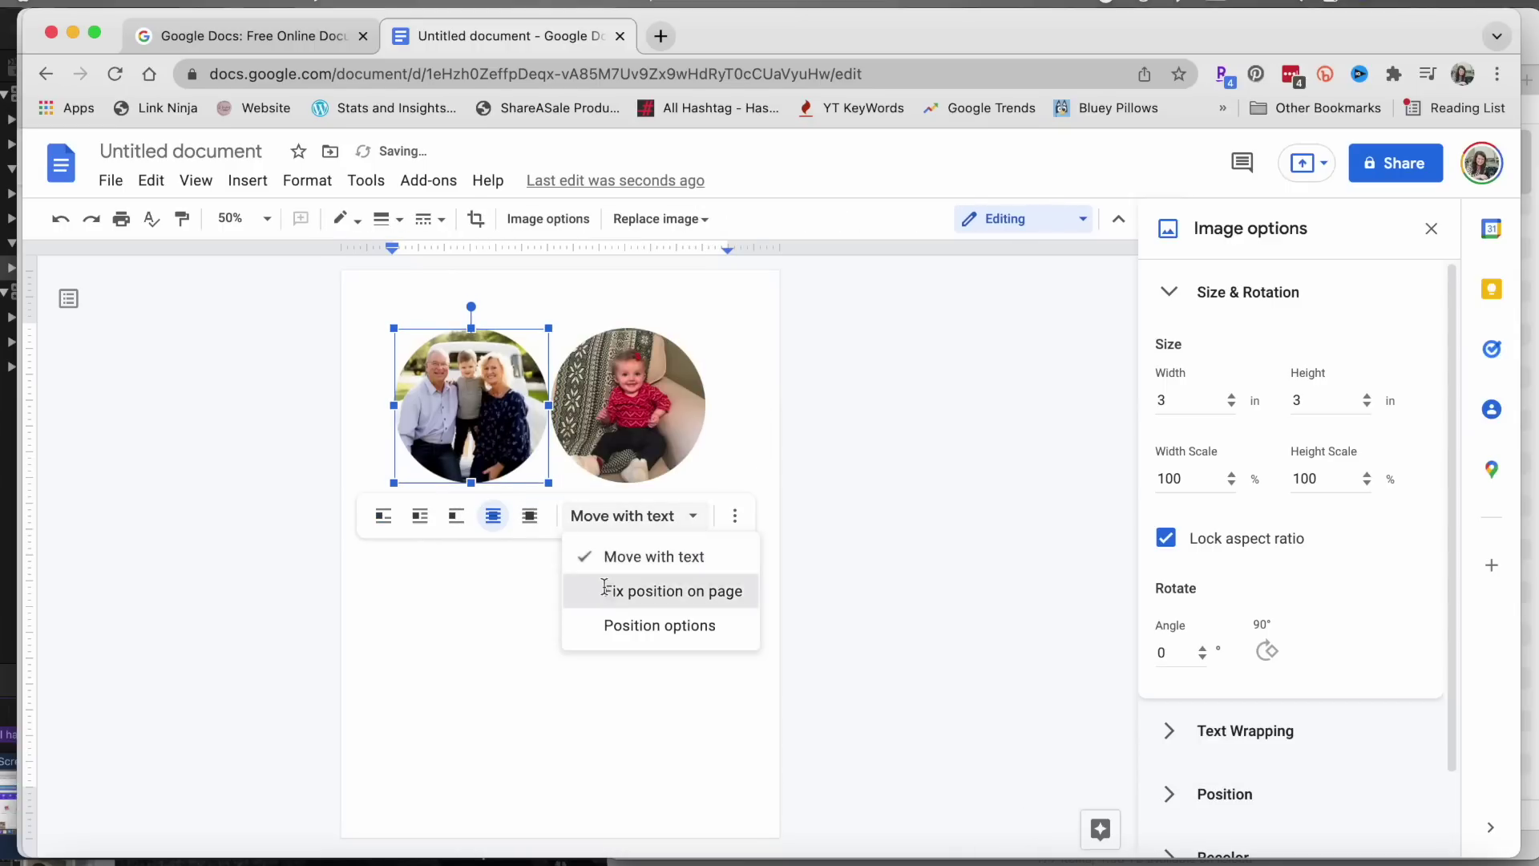
left_click(603, 587)
Step: Drag couple and baby photos across the top, grandparents photo beneath them
left_click_drag(493, 412, 491, 646)
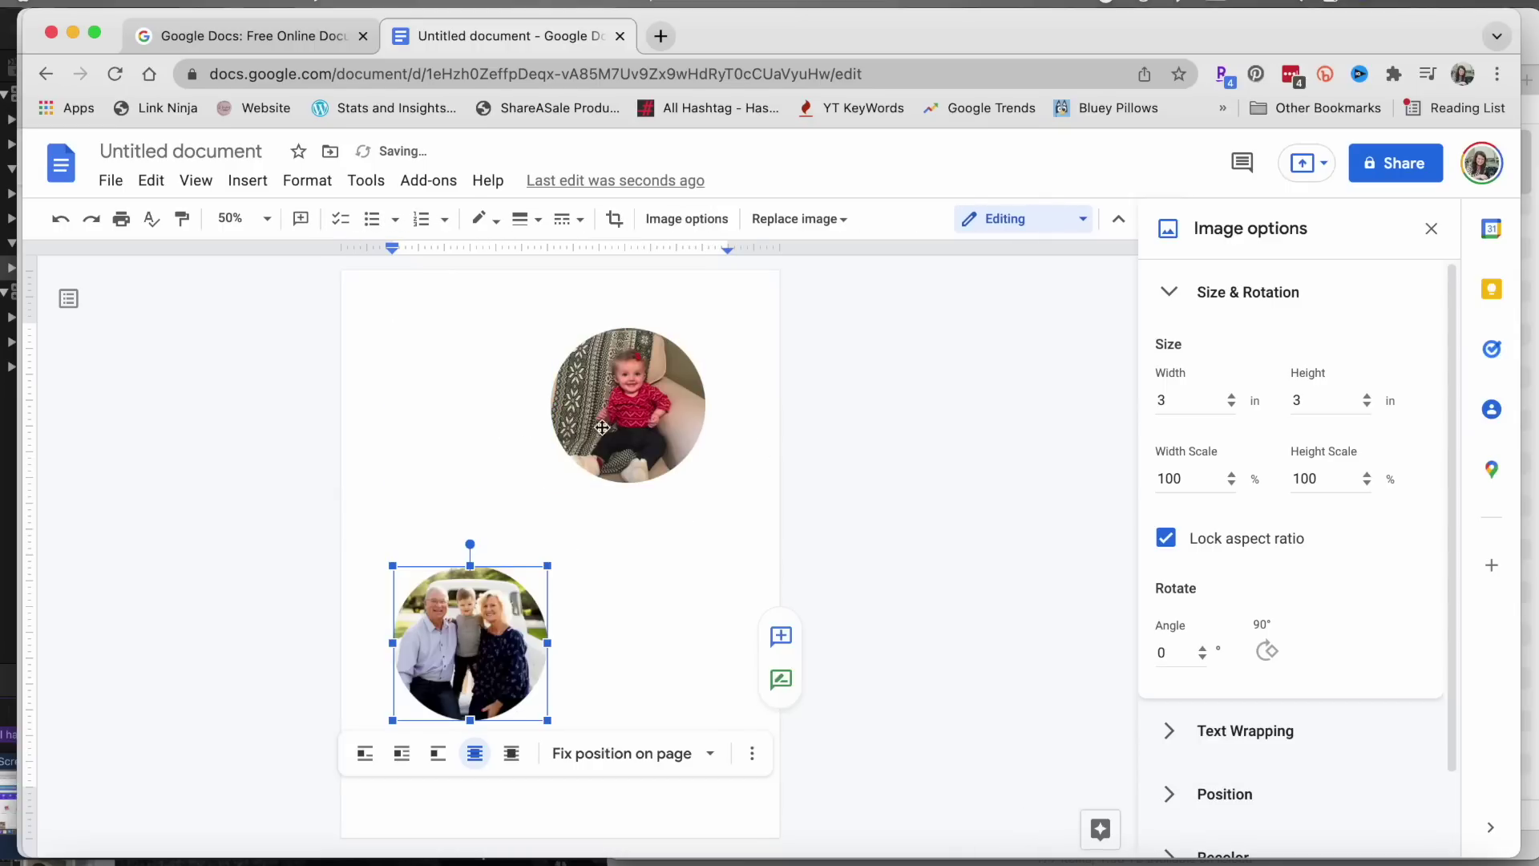
left_click_drag(605, 431, 420, 411)
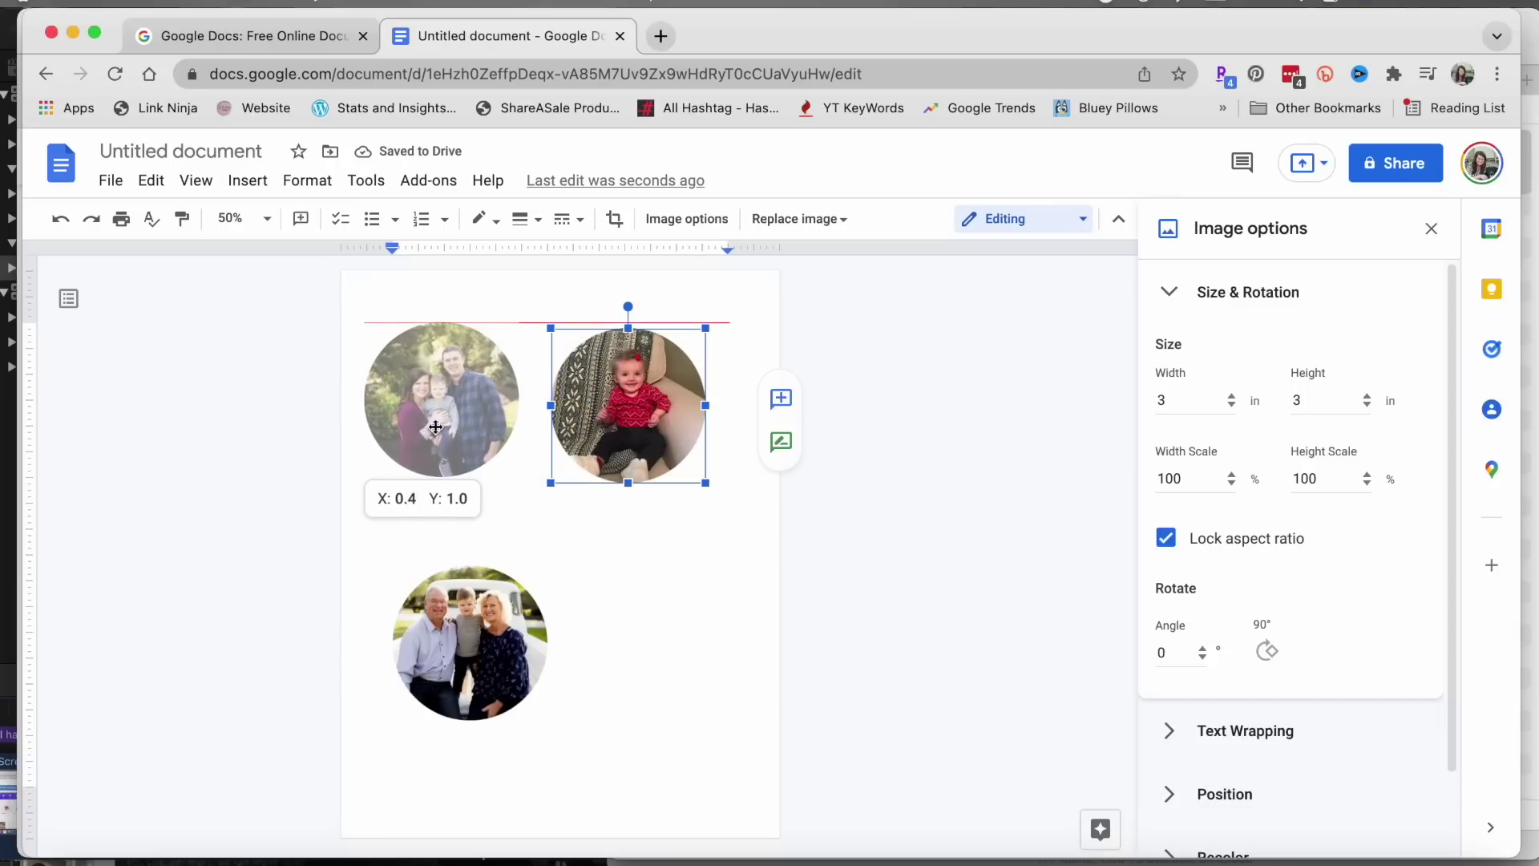
left_click_drag(436, 426, 439, 432)
left_click_drag(630, 405, 671, 405)
left_click_drag(508, 611, 706, 546)
left_click(515, 413)
left_click_drag(515, 412, 516, 399)
left_click_drag(677, 393, 655, 382)
left_click_drag(445, 382, 467, 382)
left_click(544, 634)
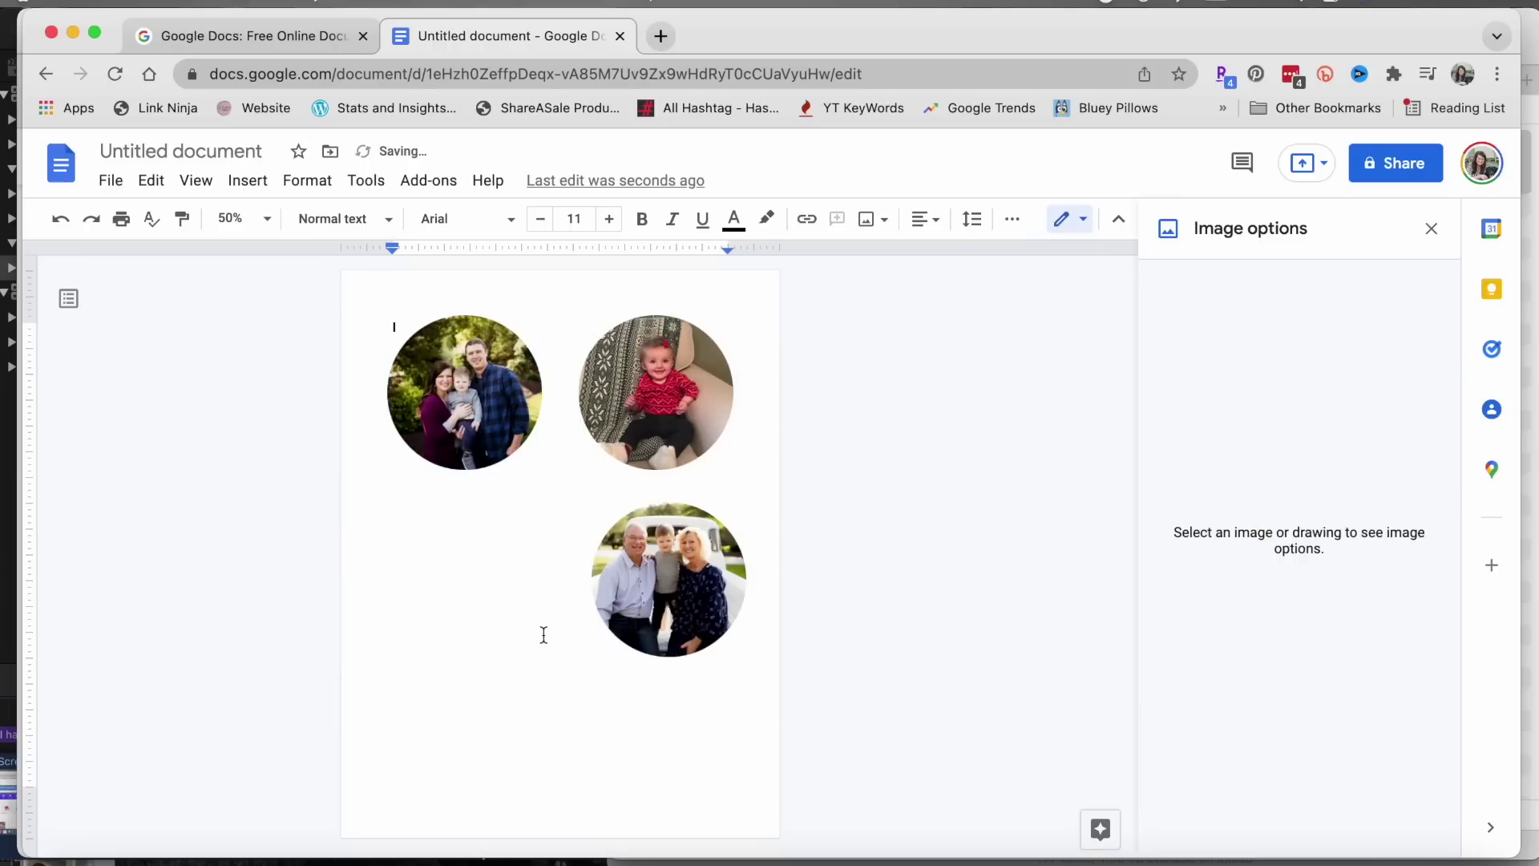
Step: Print the document from File, switching to the system dialog under More settings
left_click(111, 182)
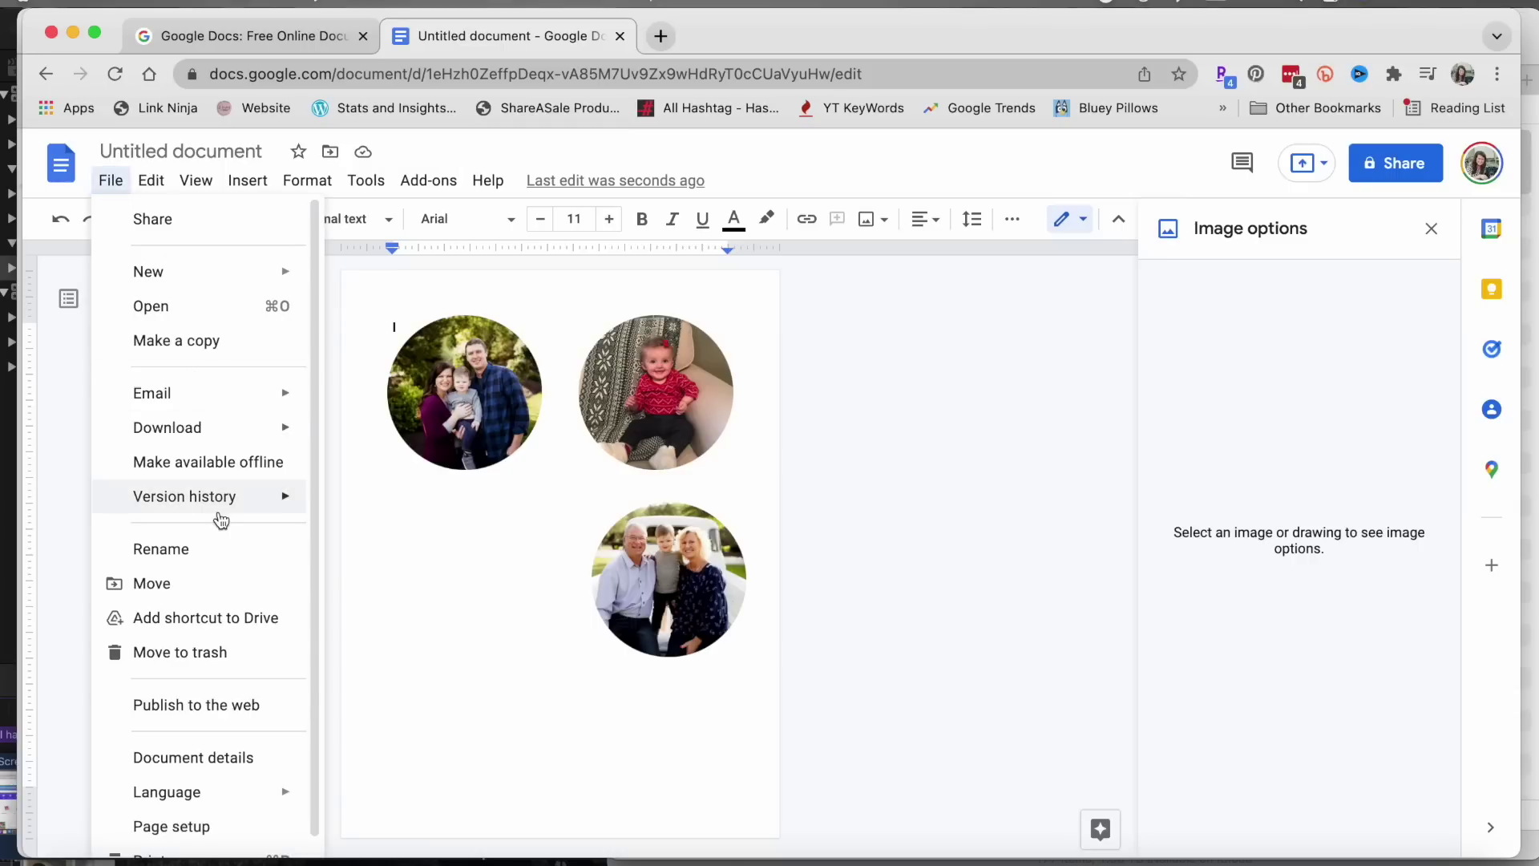
scroll(224, 397, "down", 1)
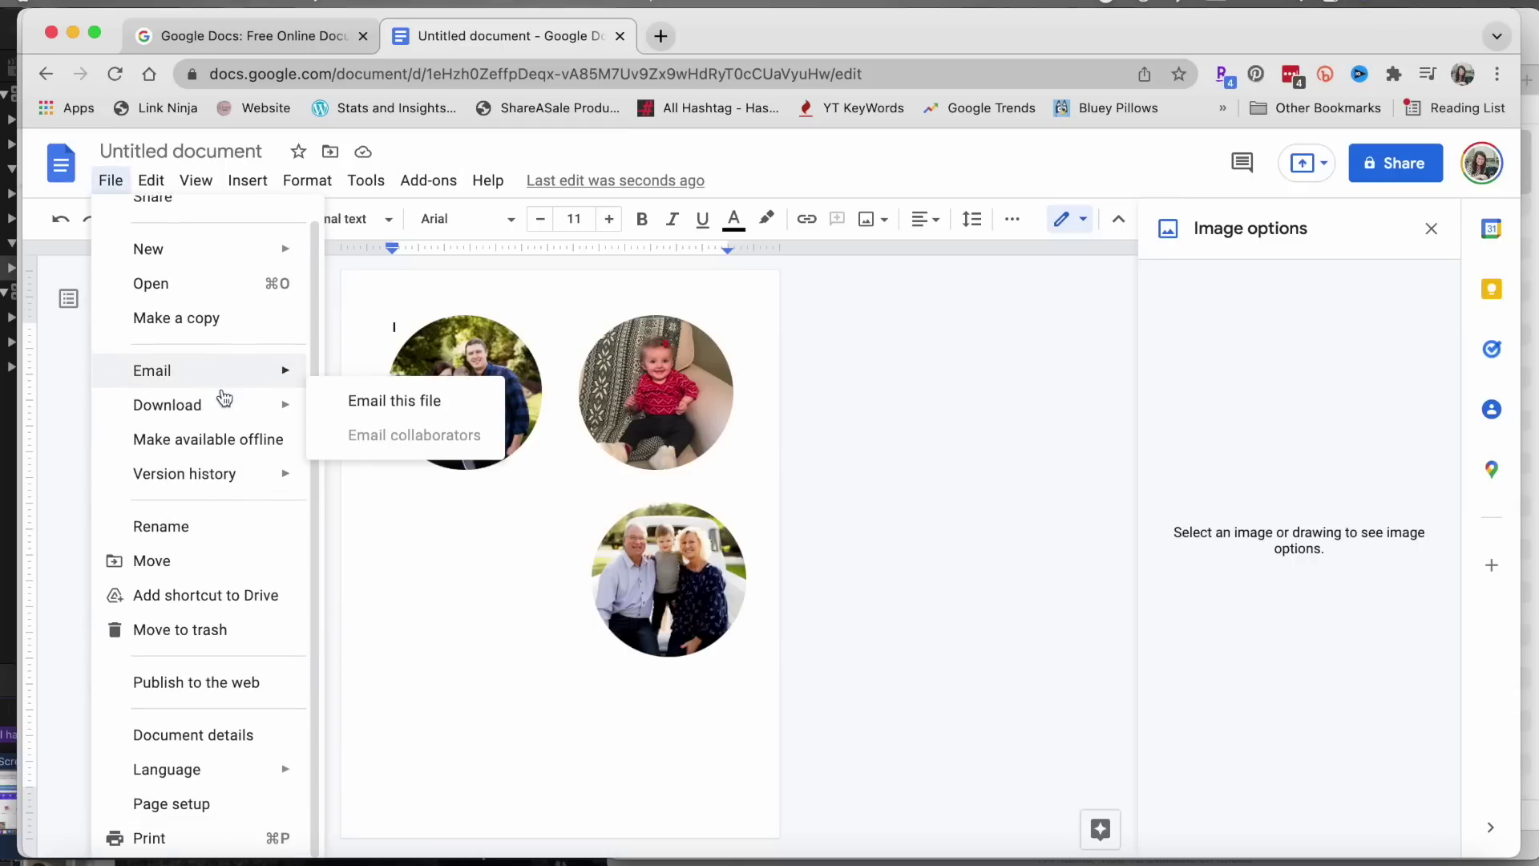
left_click(191, 843)
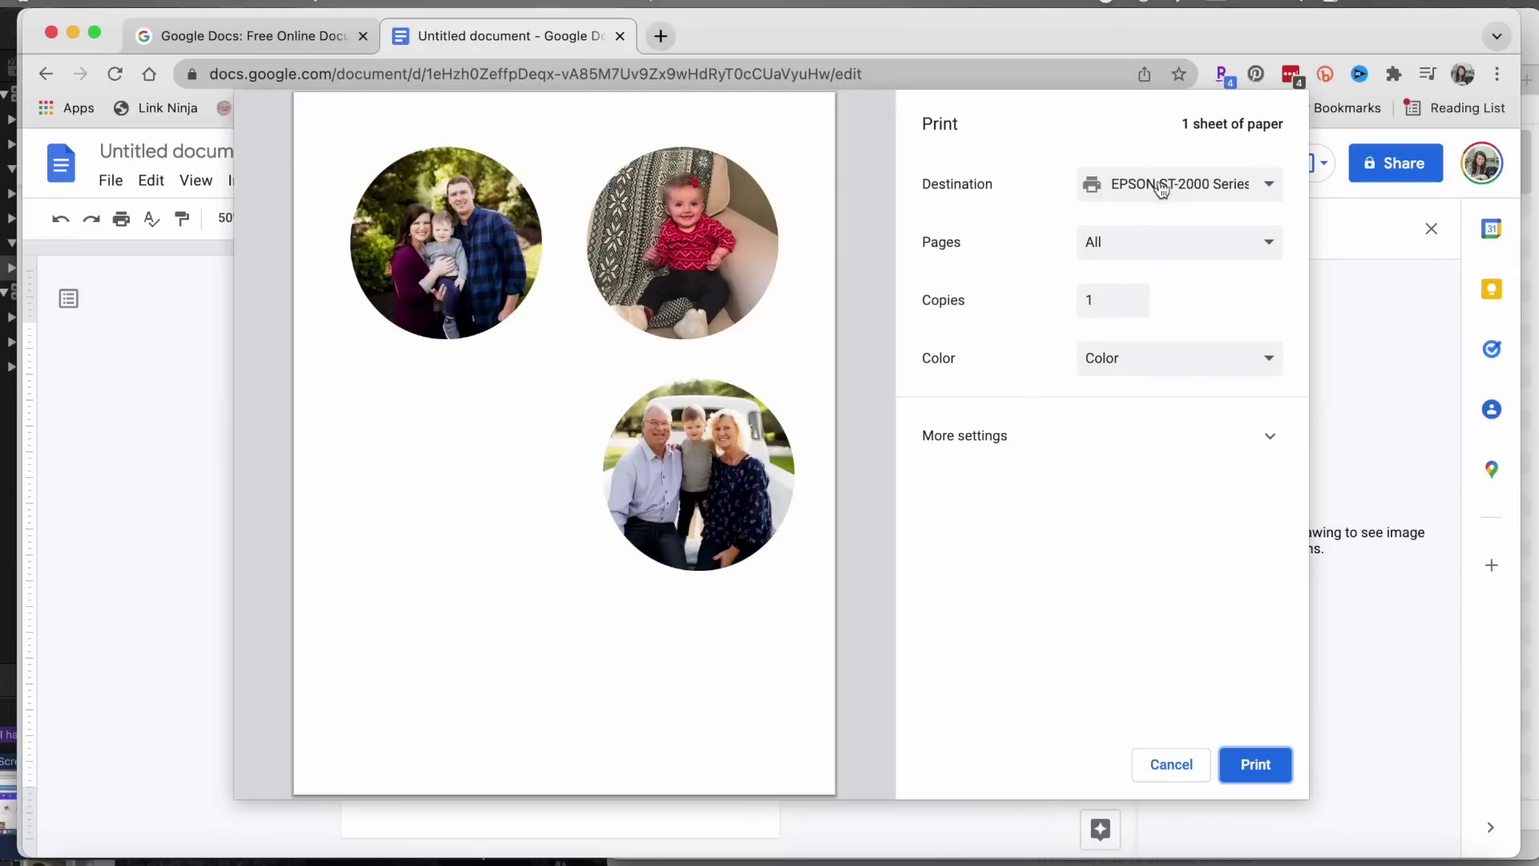
left_click(1021, 472)
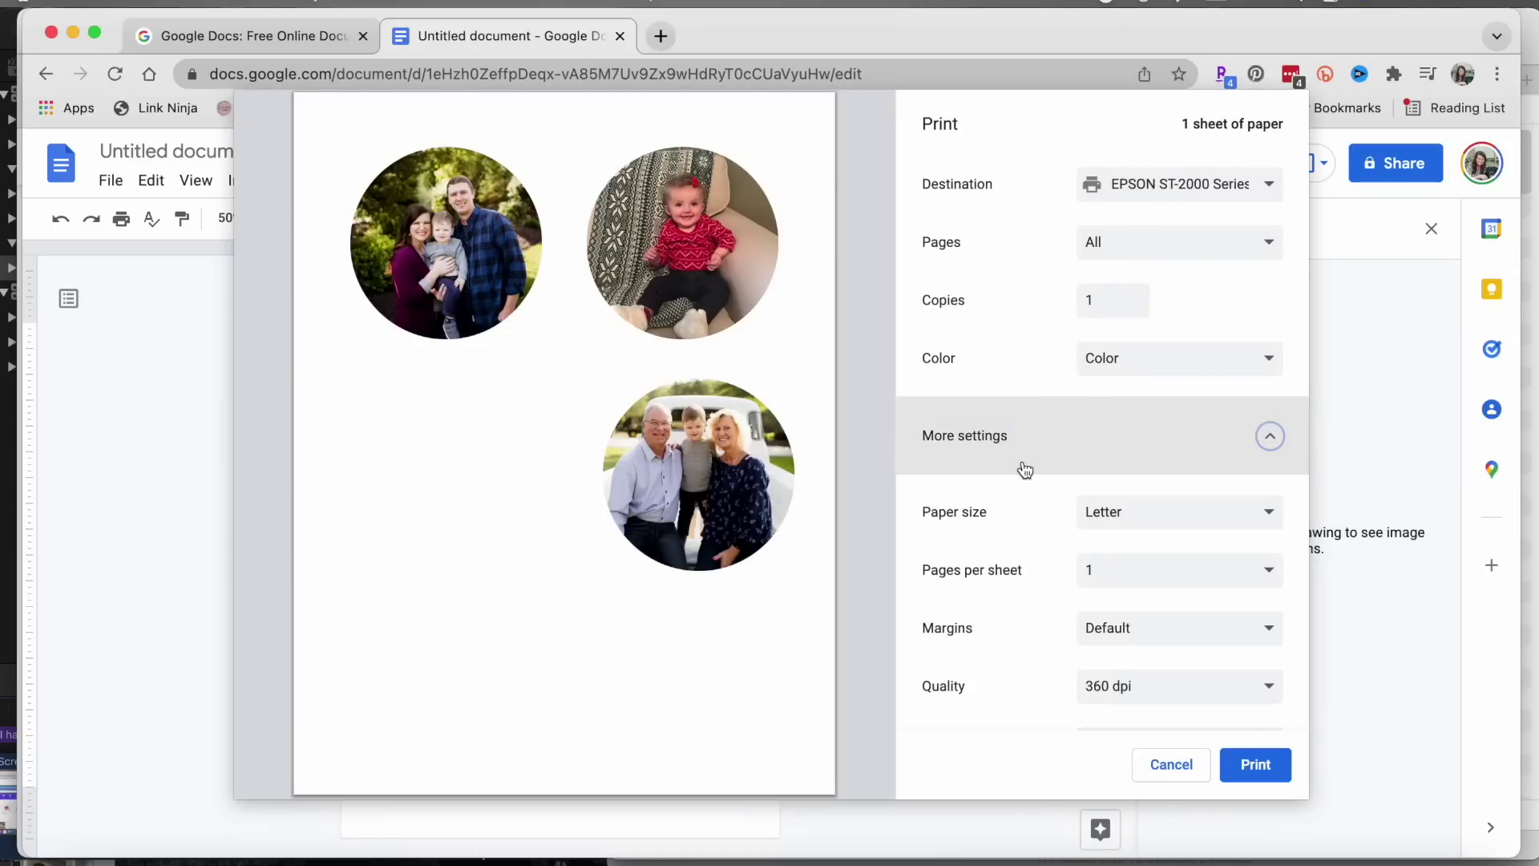
scroll(1014, 561, "down", 3)
scroll(1012, 607, "down", 2)
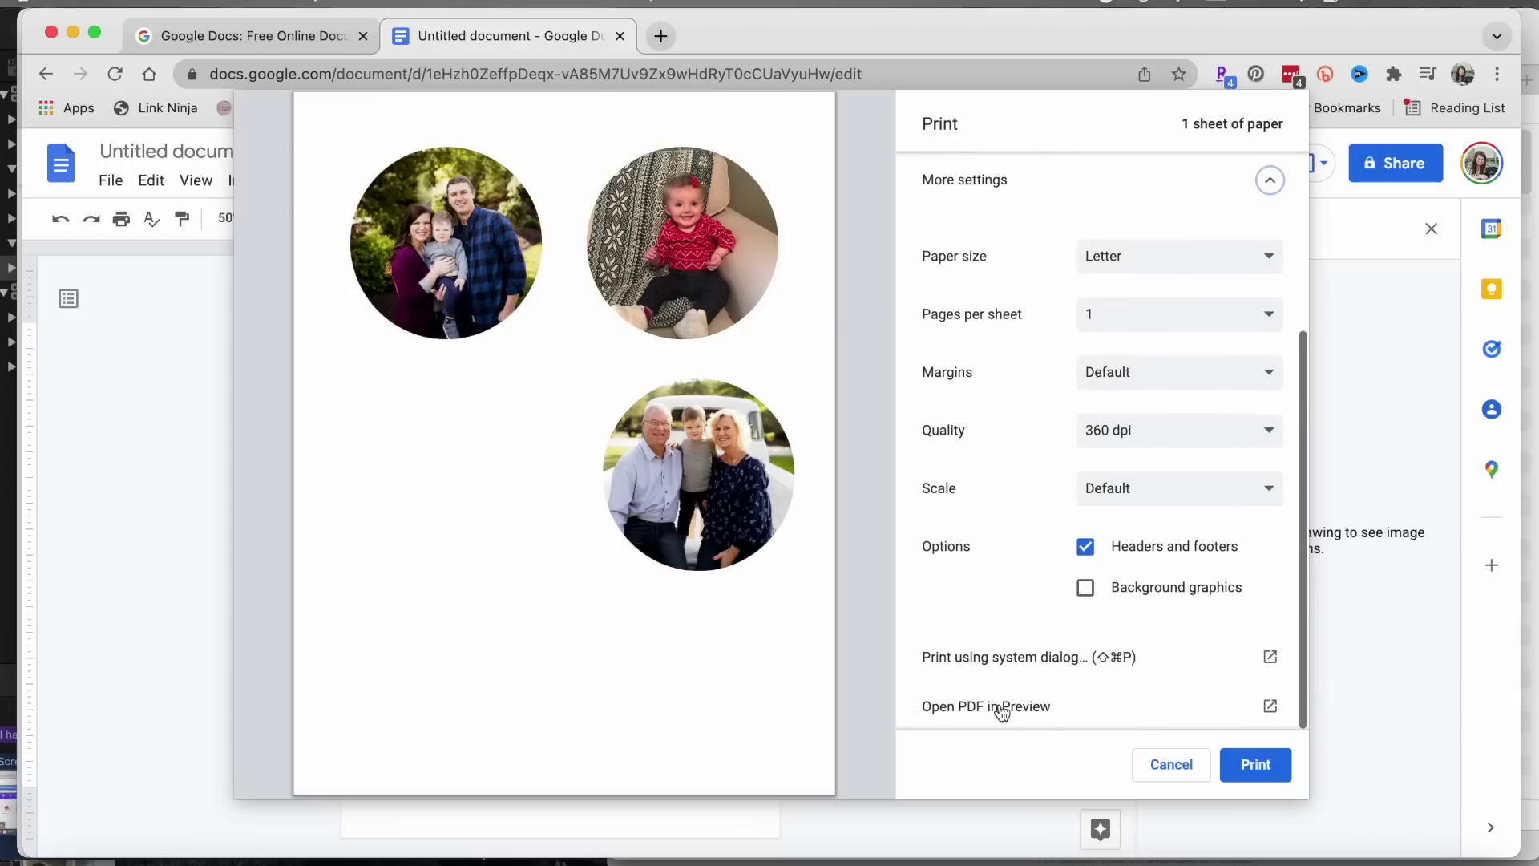
left_click(1016, 658)
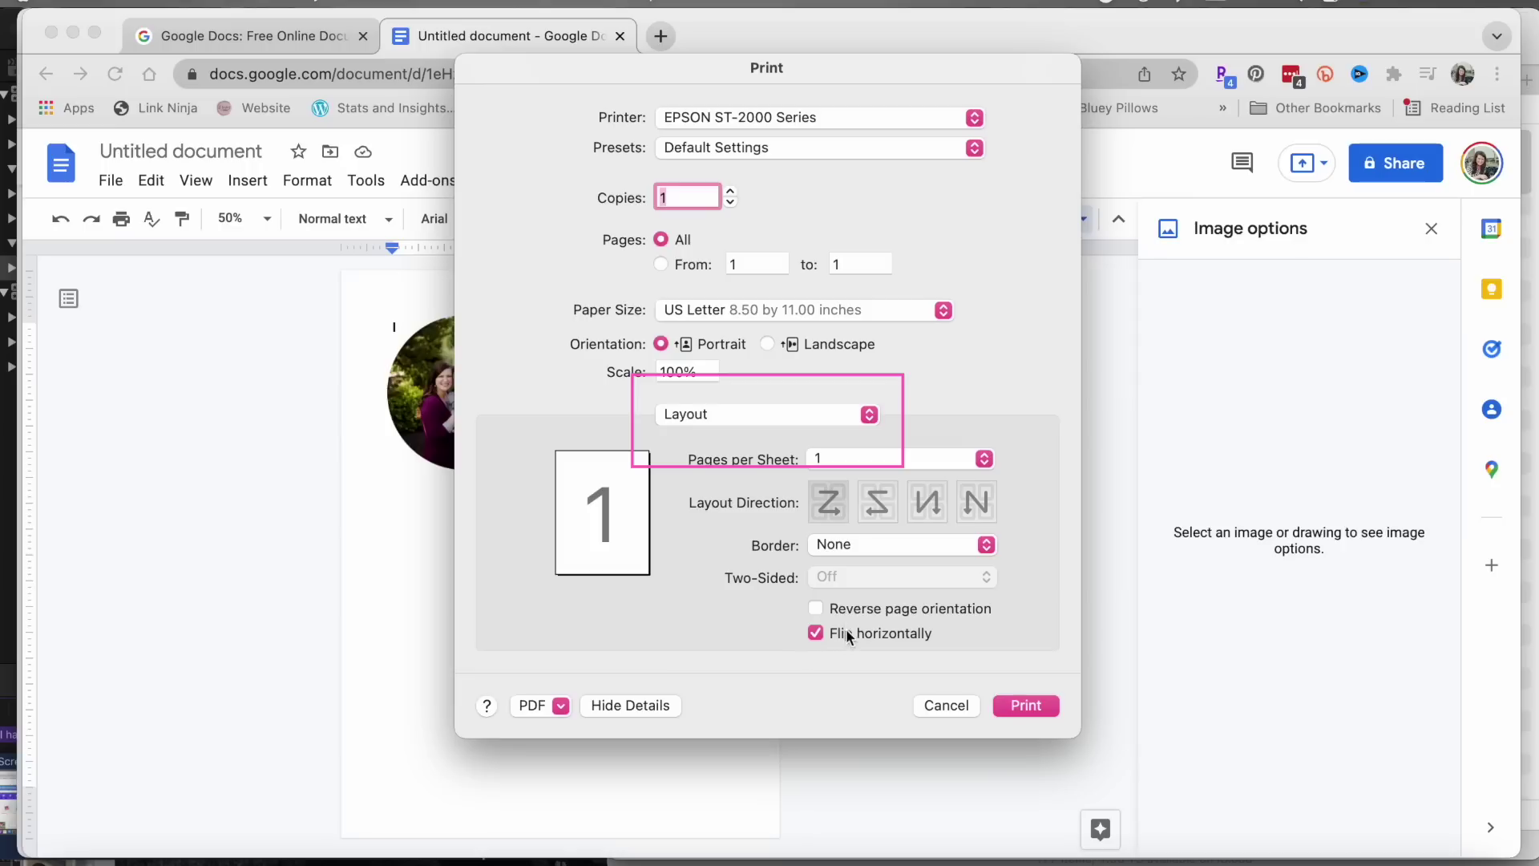
Step: In Print Settings, choose Premium Presentation Paper Matte media and High Quality printing
left_click(831, 410)
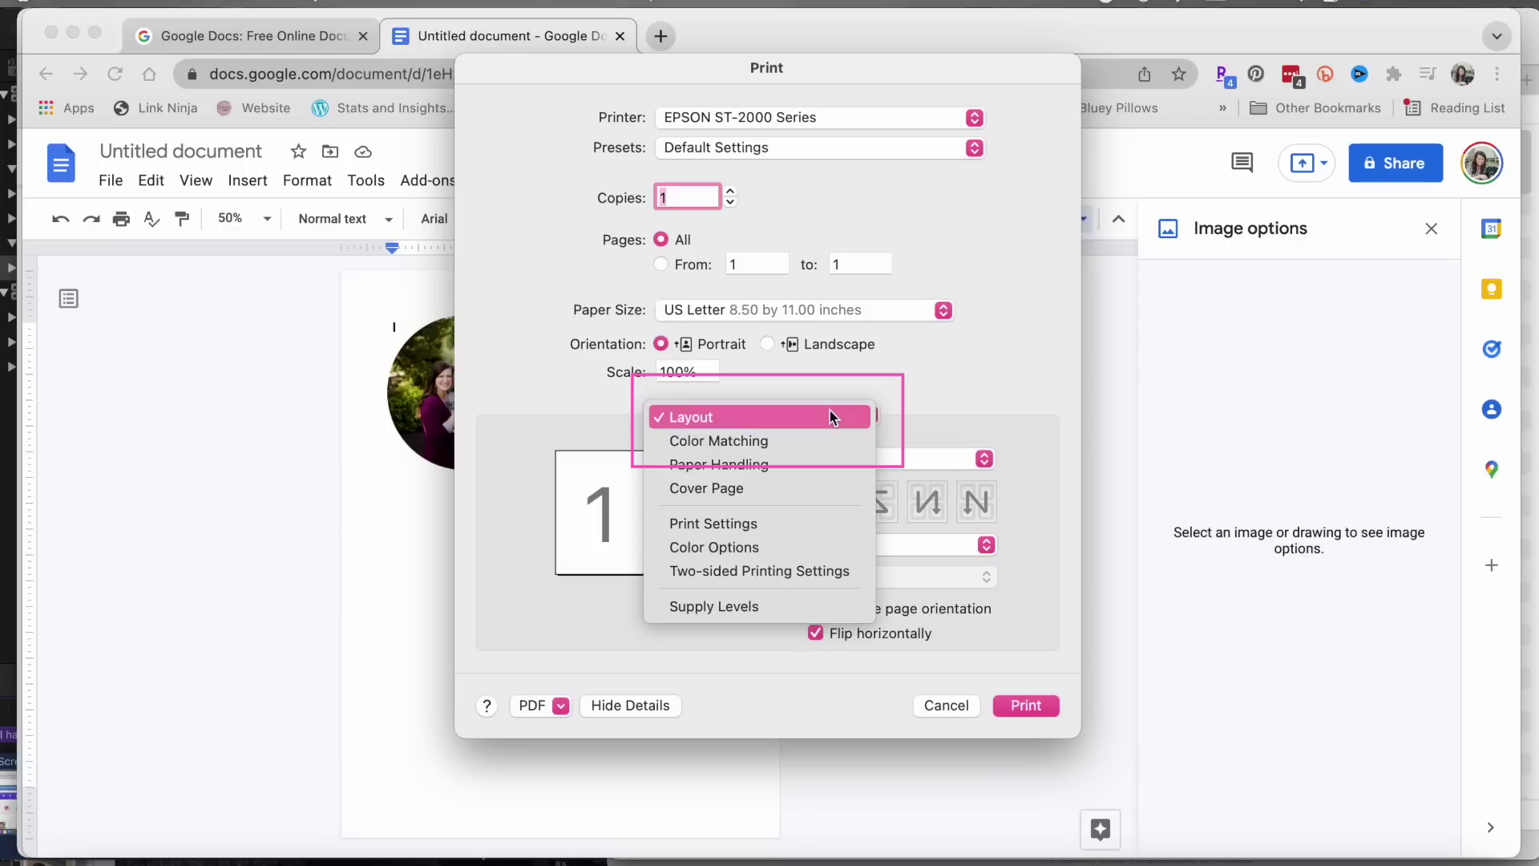
left_click(821, 517)
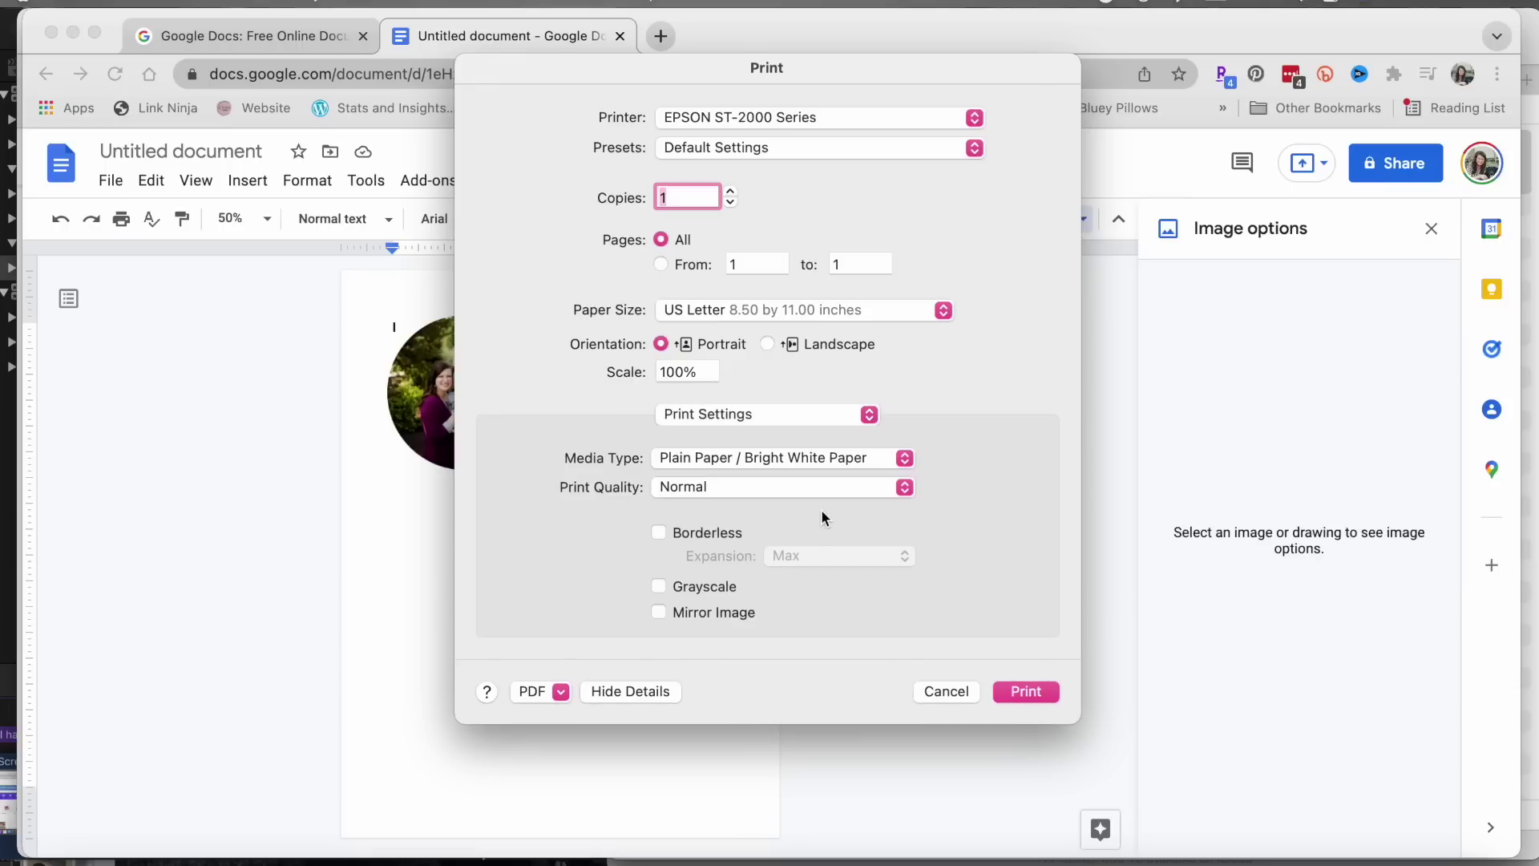
left_click(838, 464)
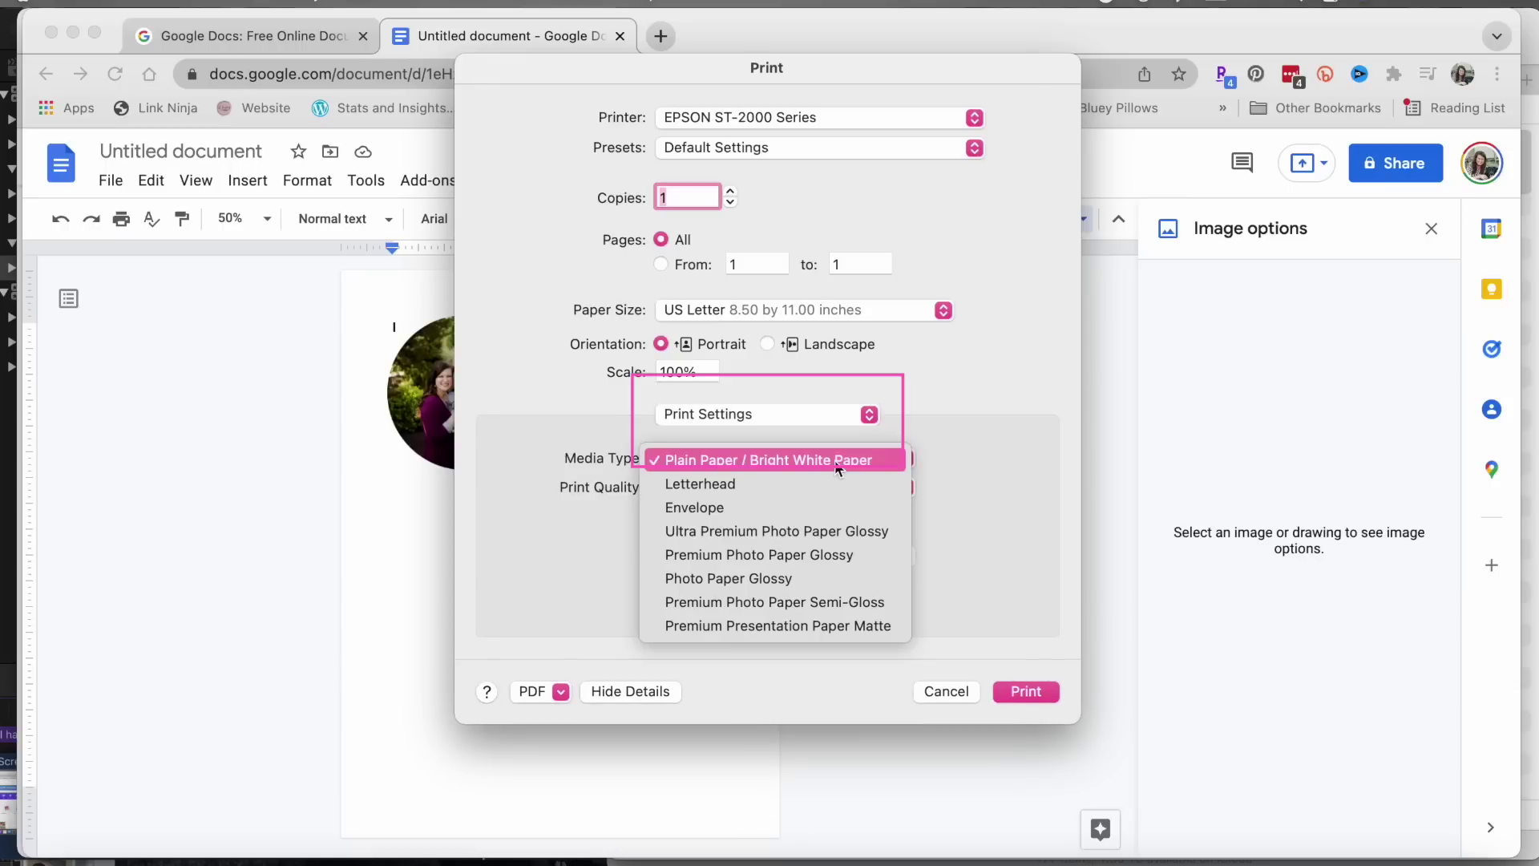
left_click(846, 623)
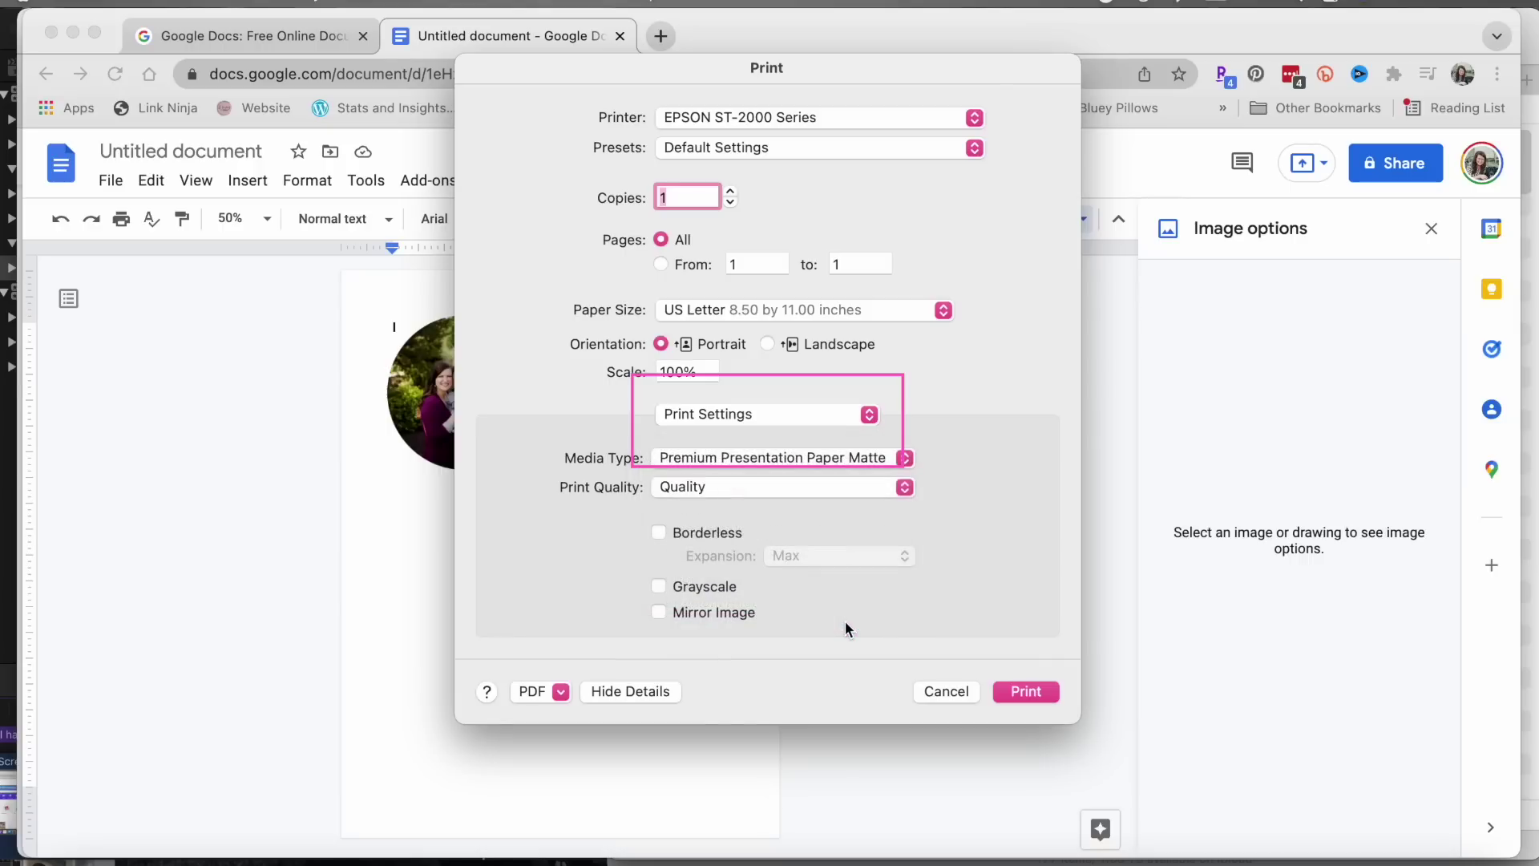
left_click(845, 489)
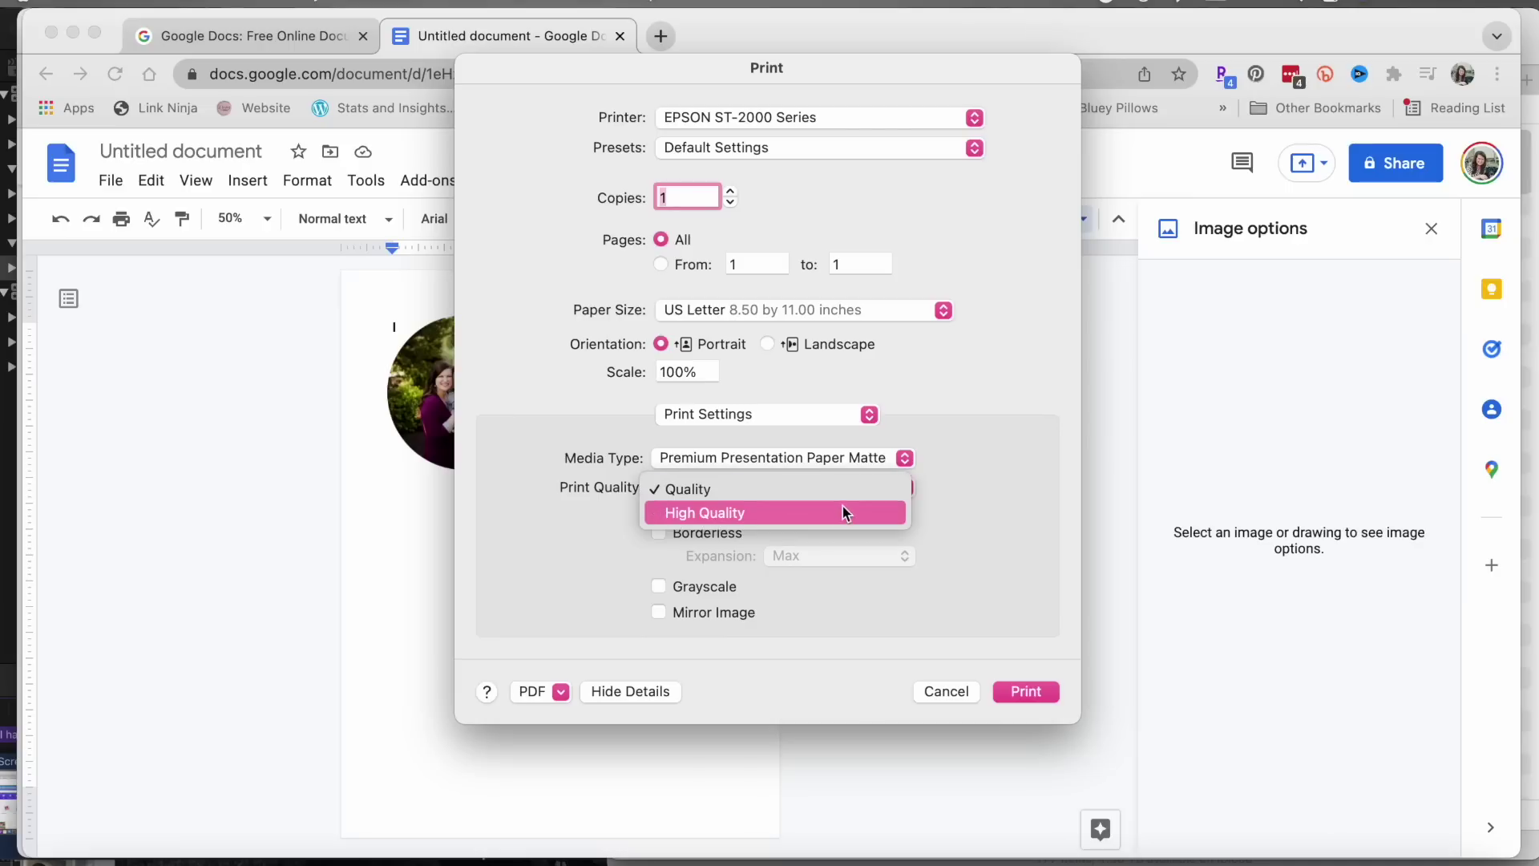
left_click(843, 511)
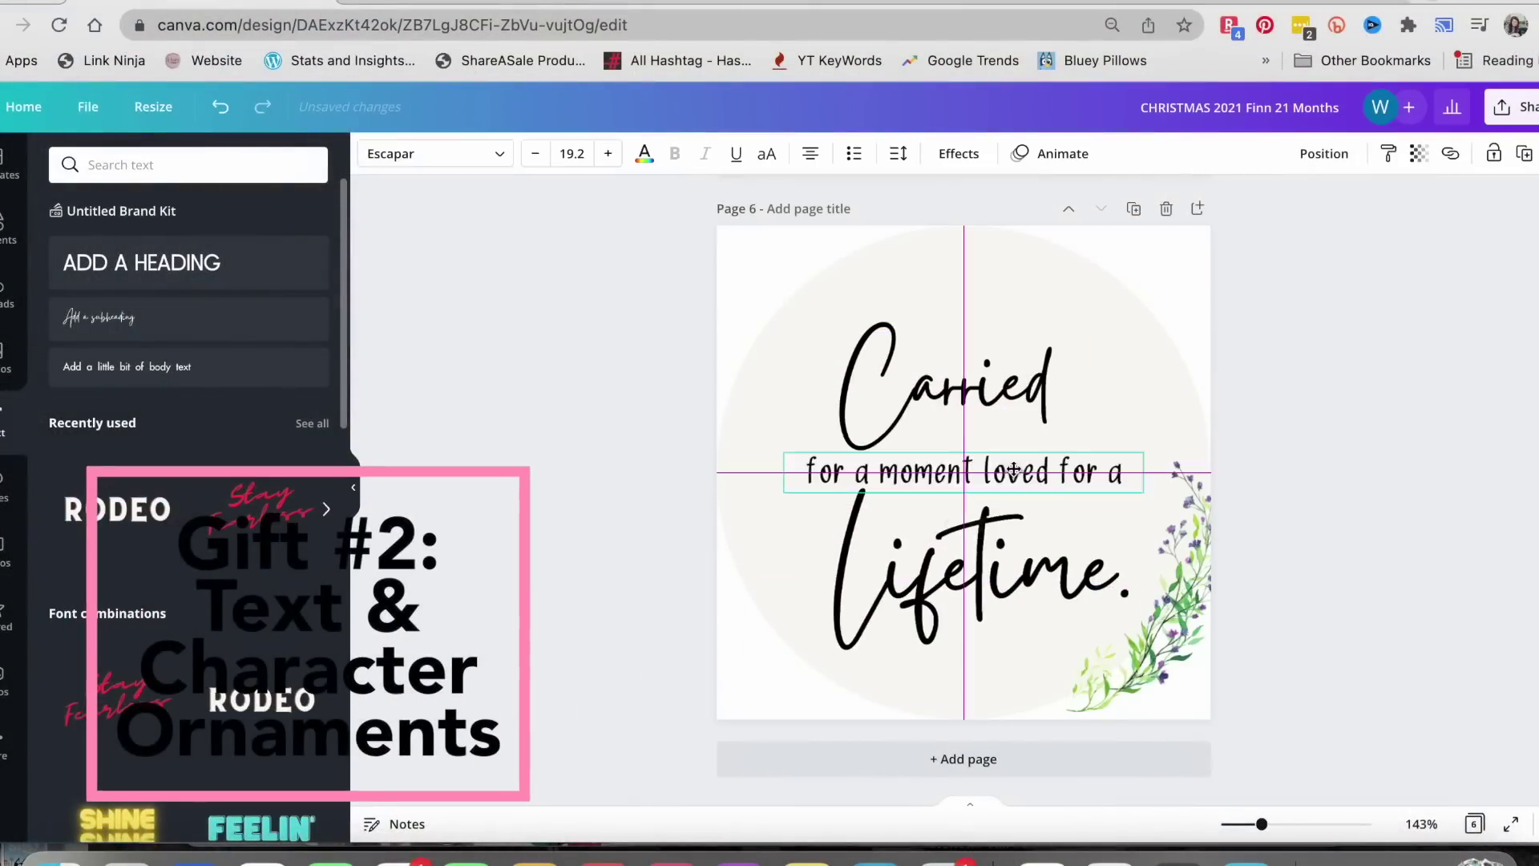
Step: Apply the Little Pea Demo font to the middle text and centre the Carried text
left_click(433, 153)
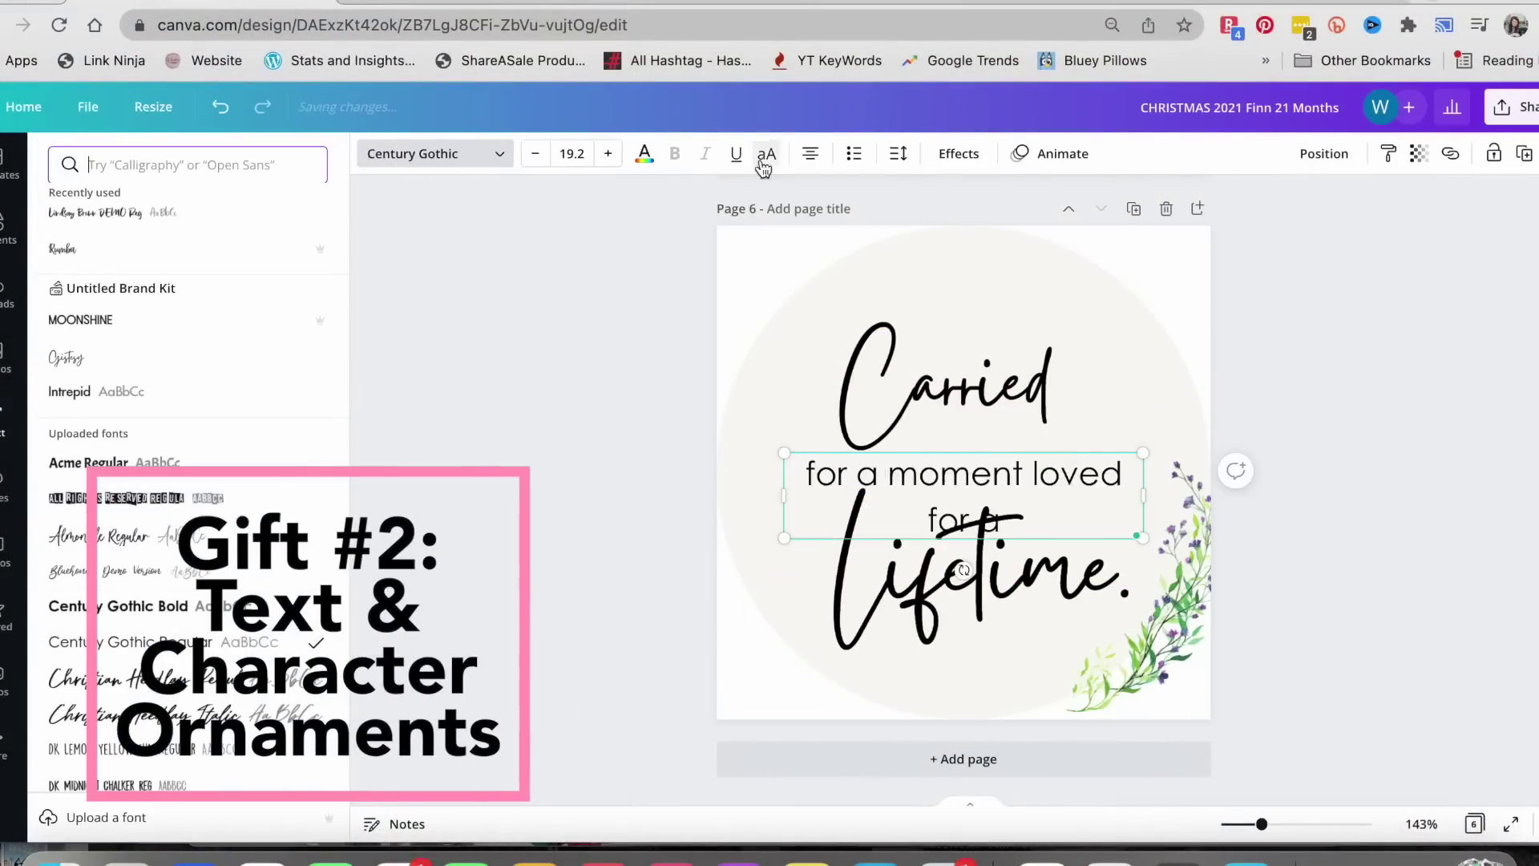
key("Down")
key("Down")
key("Down")
key("Down")
key("Down")
key("Down")
key("Down")
key("Down")
key("Down")
key("Down")
key("Down")
key("Down")
key("Down")
key("Down")
key("Down")
key("Down")
key("Down")
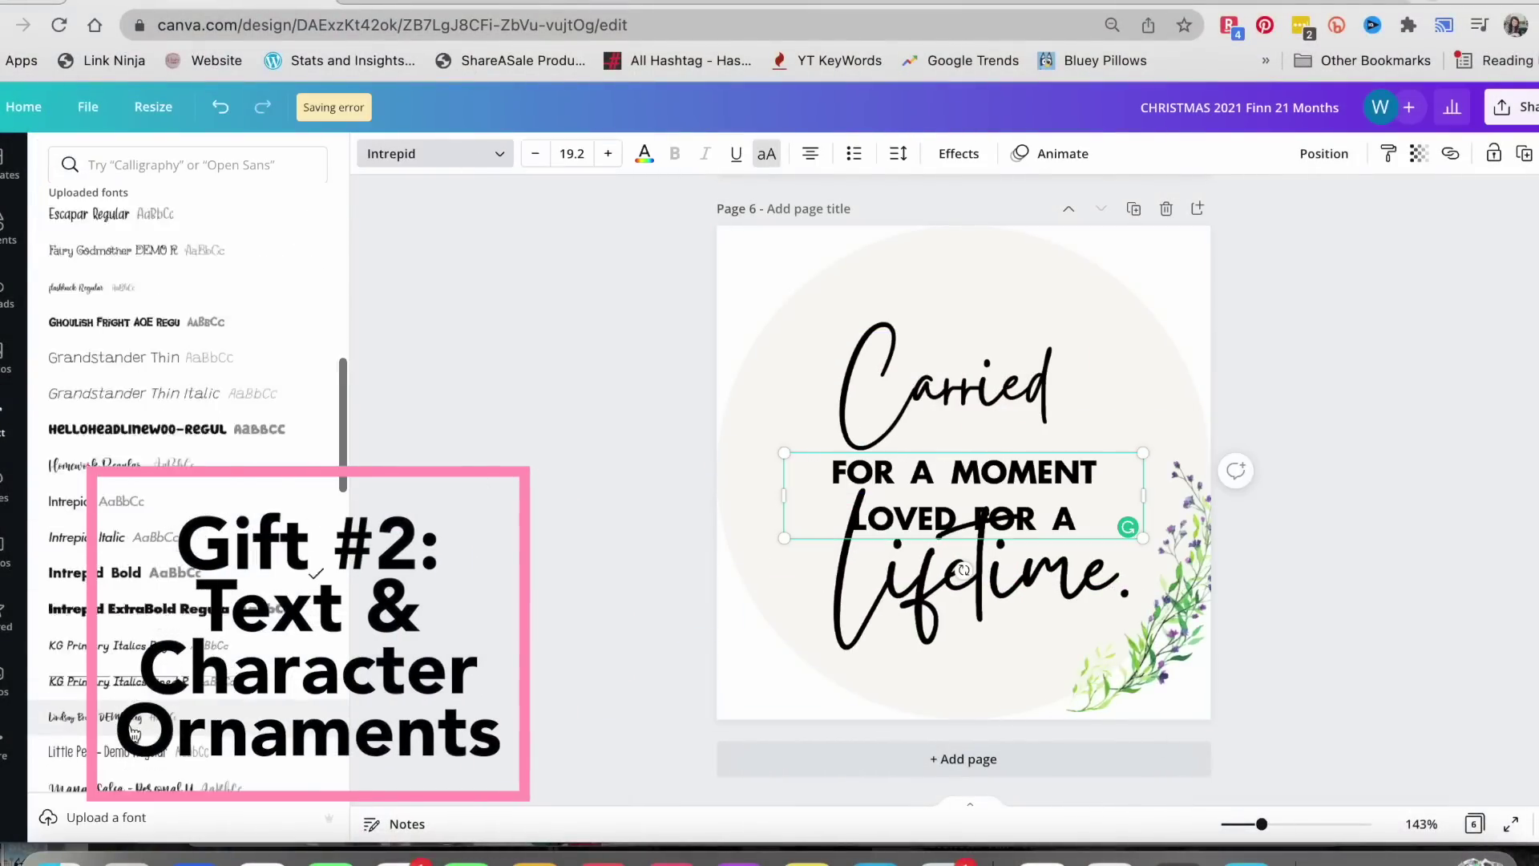
left_click(134, 724)
left_click(870, 601)
key("Escape")
left_click_drag(1013, 411, 1024, 412)
left_click_drag(1026, 469, 1103, 618)
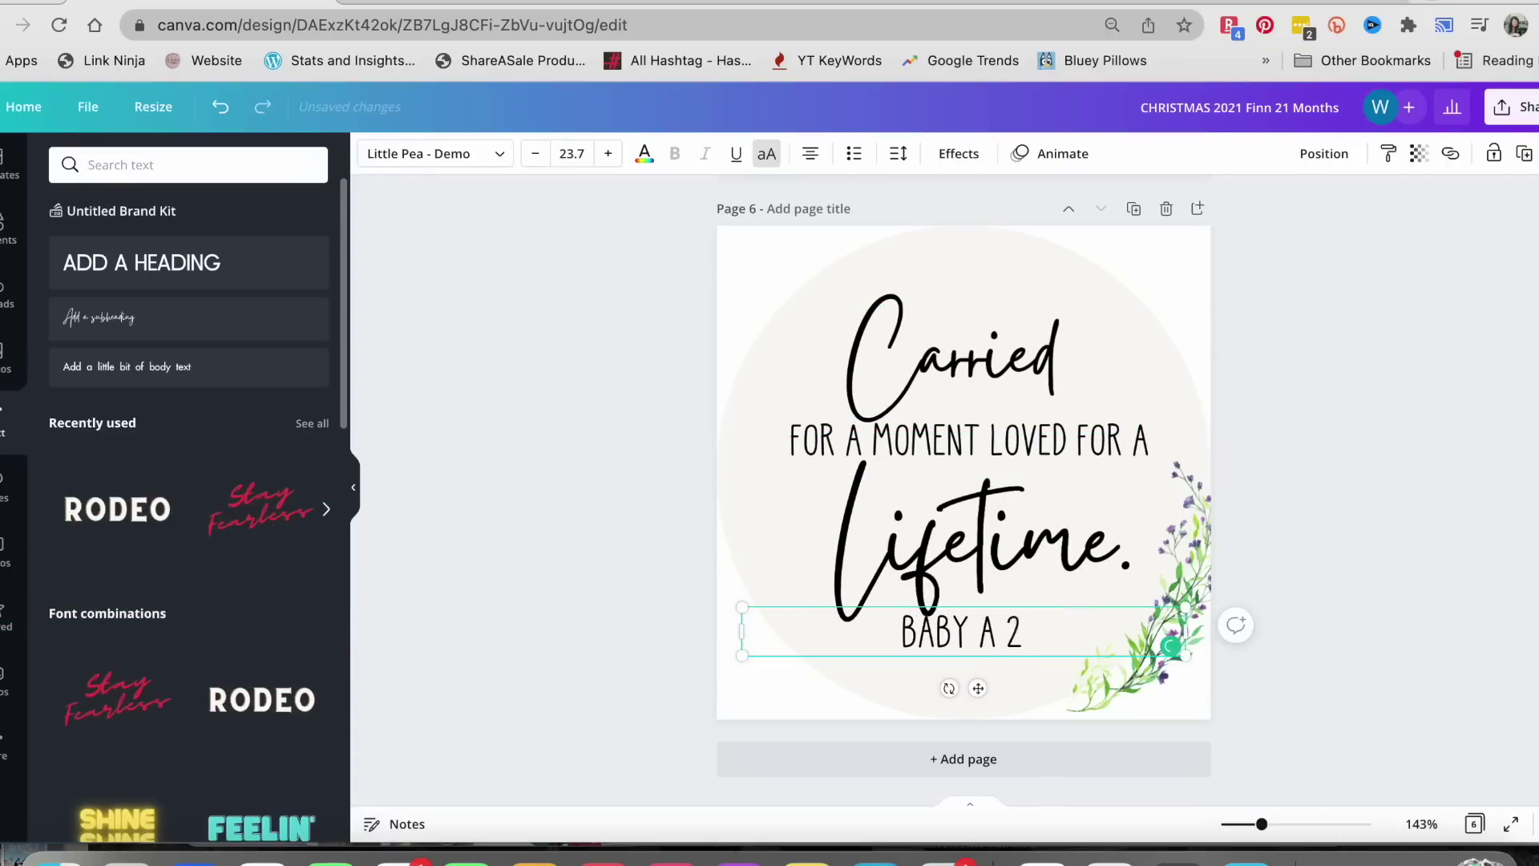
Step: Undo stray moves and mirror the flower sprig horizontally beside the text
key("super+z")
key("super+z")
key("super+z")
key("super+z")
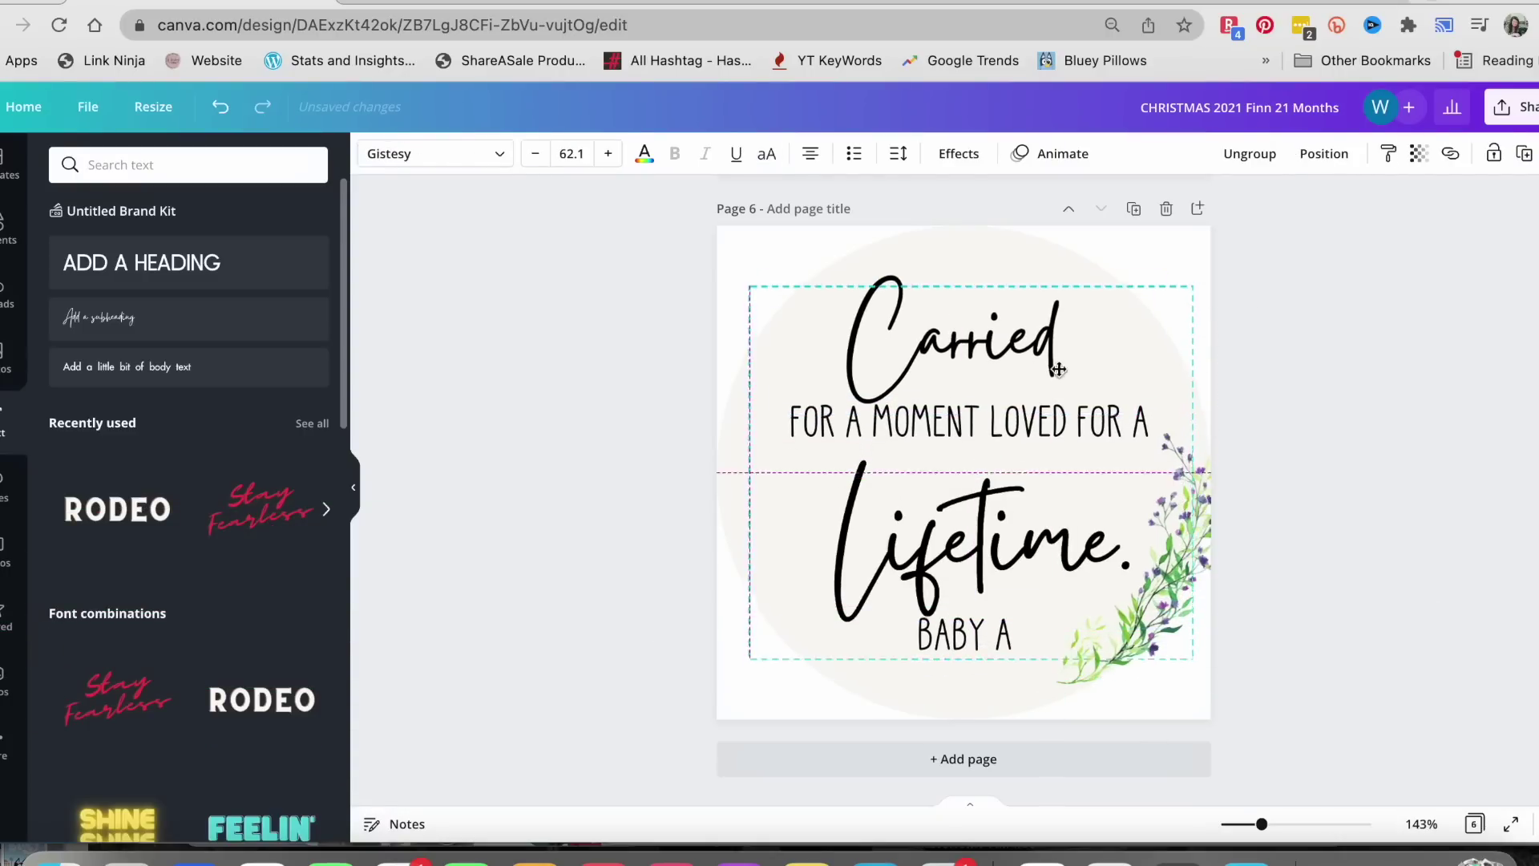
key("super+z")
key("super+z")
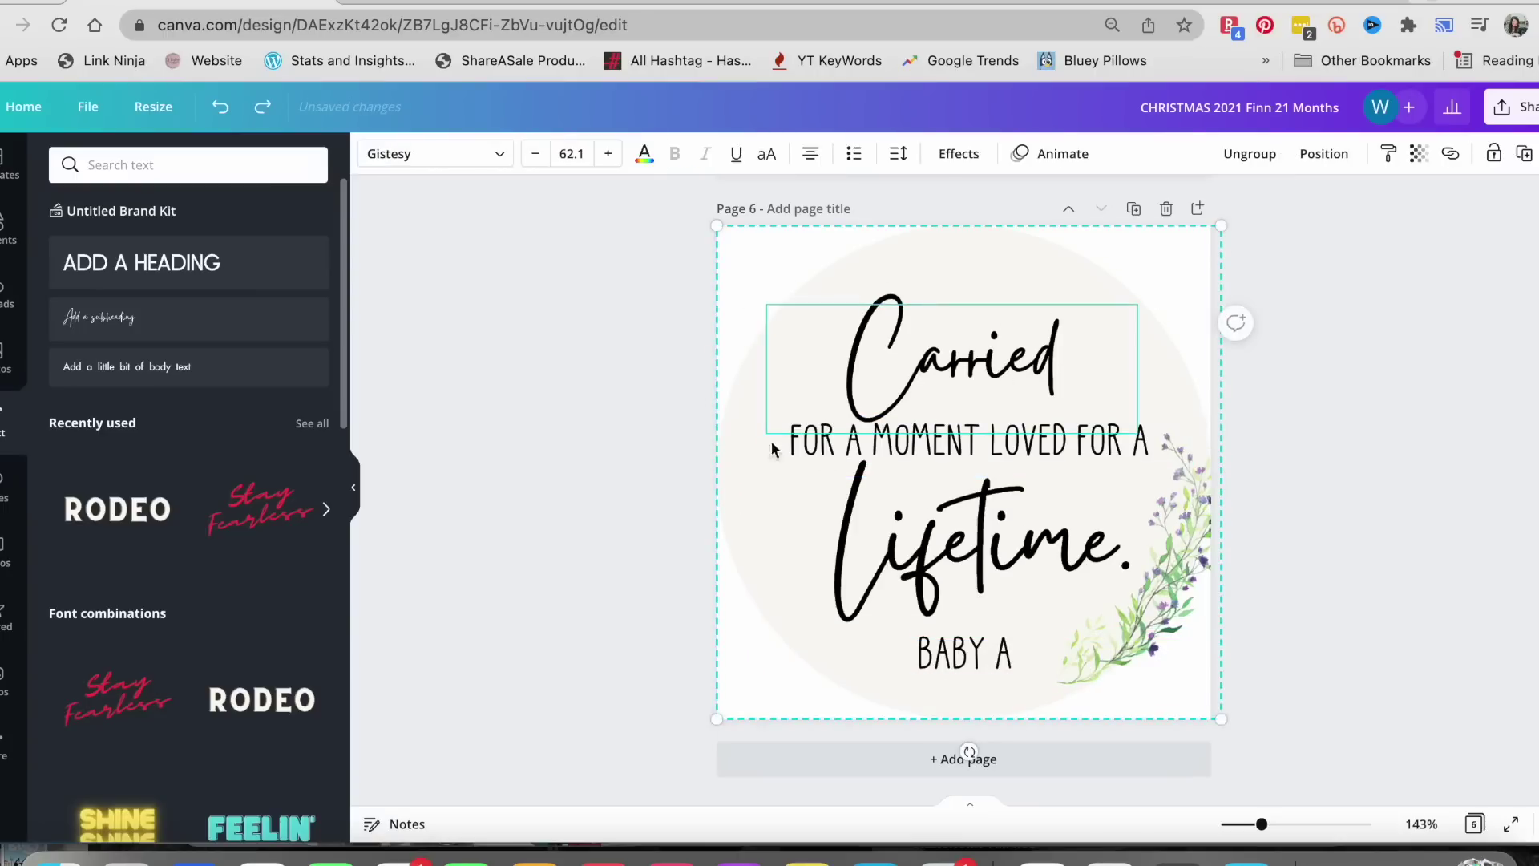
left_click(1089, 696)
left_click(517, 154)
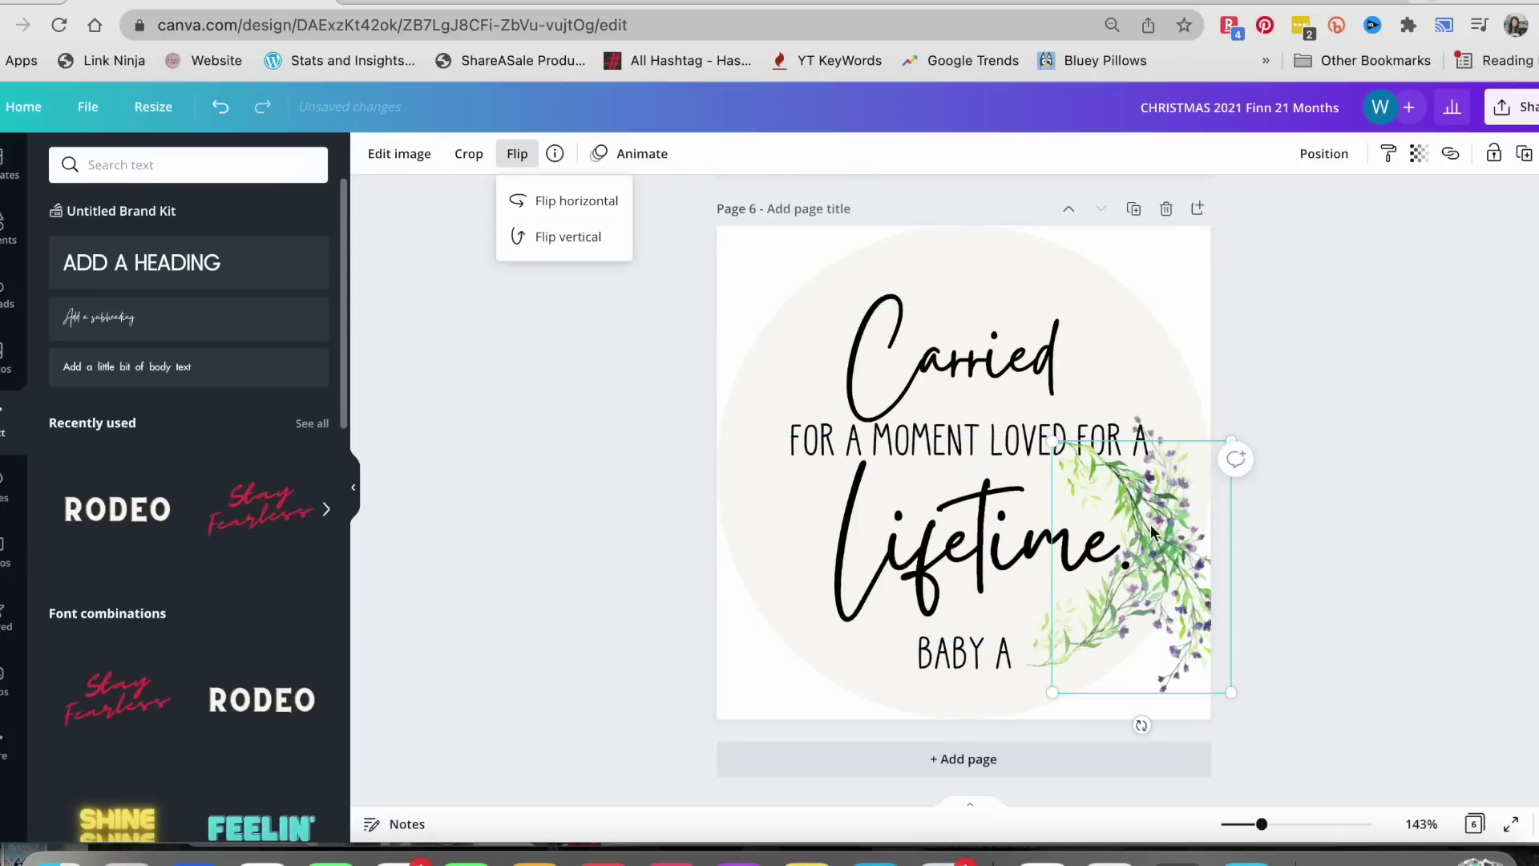
left_click(540, 237)
left_click_drag(1138, 577, 943, 645)
key("super+z")
Step: Nudge the Carried title, zoom the view to 175%, and undo back to the upright sprig
left_click_drag(993, 368, 1004, 353)
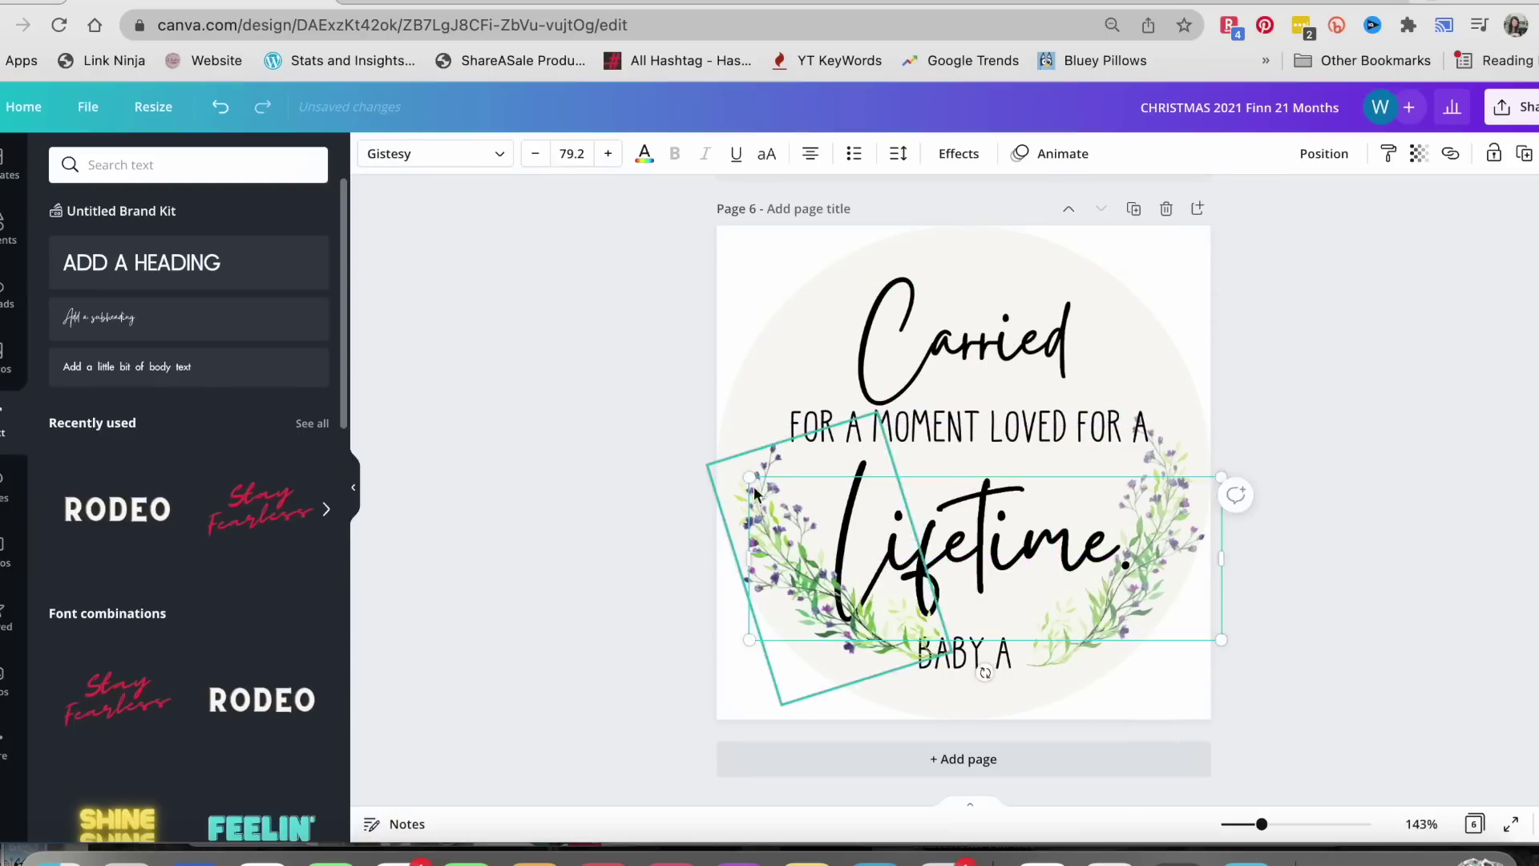
key("super+z")
left_click(1280, 644)
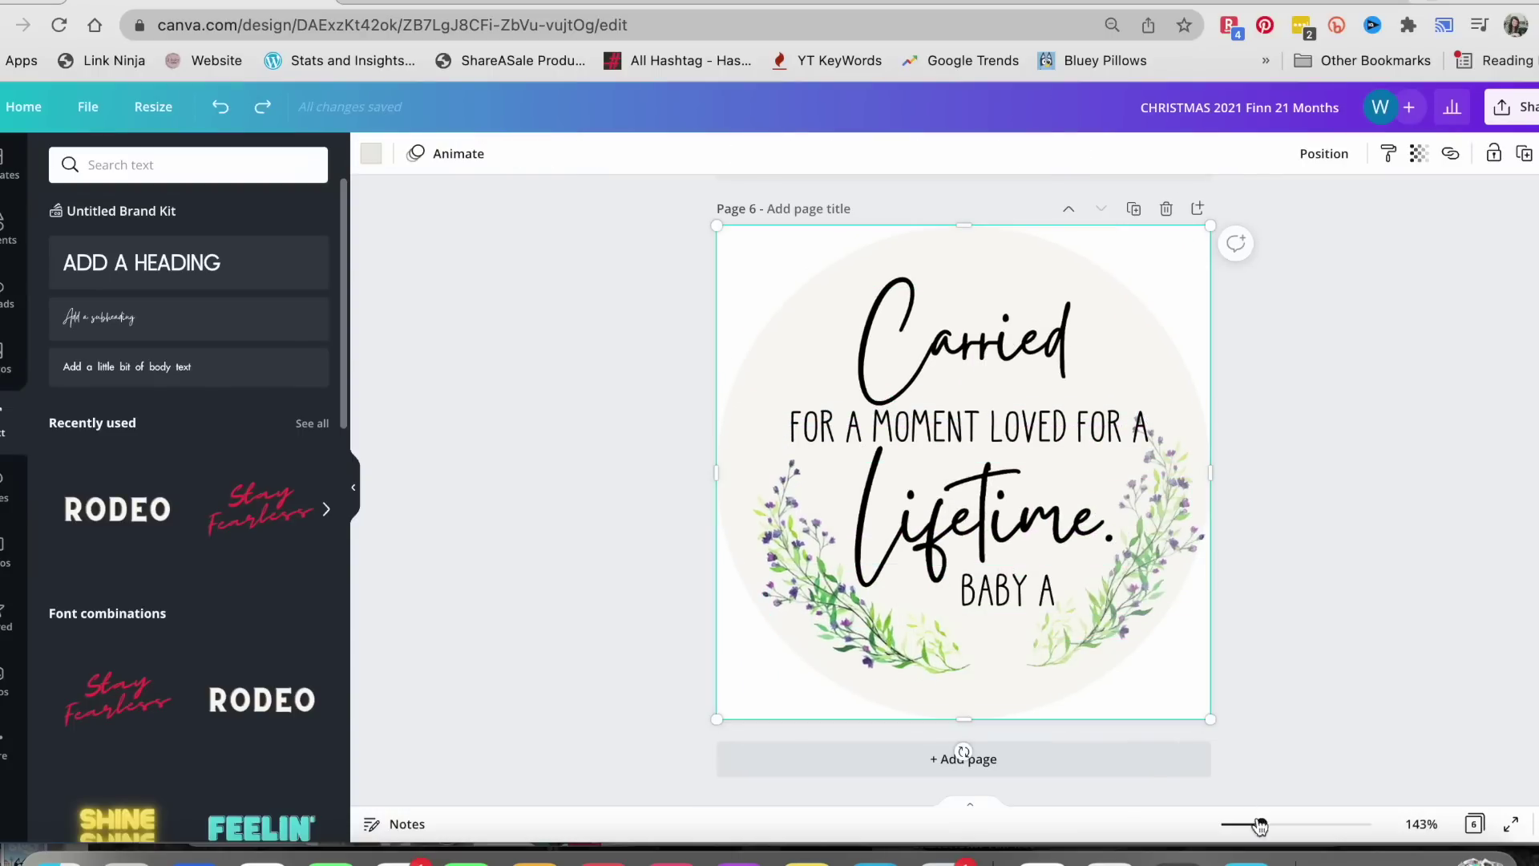
left_click_drag(1262, 825, 1271, 826)
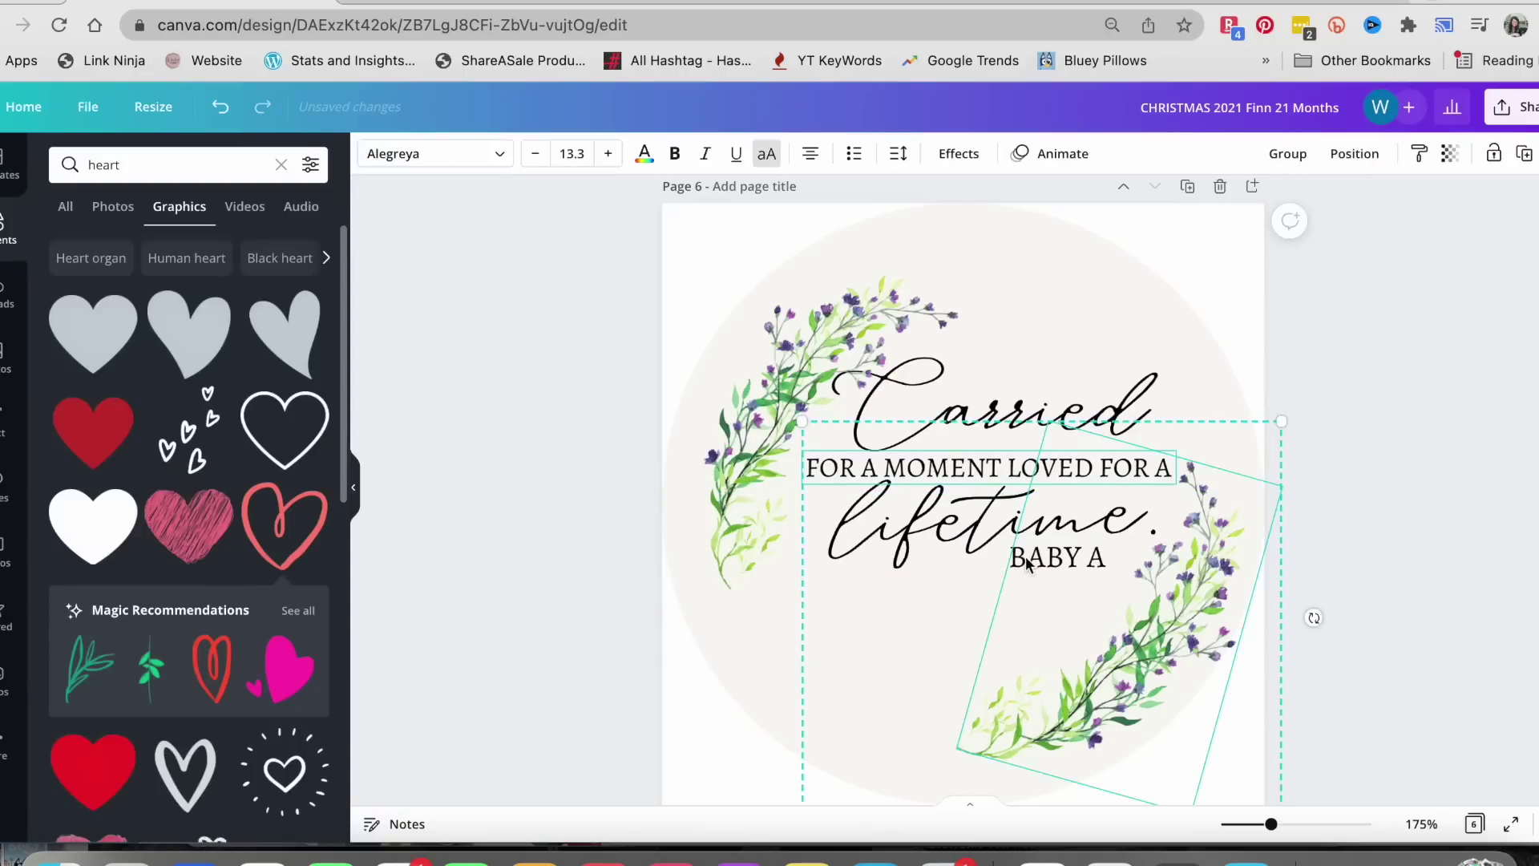
key("super+z")
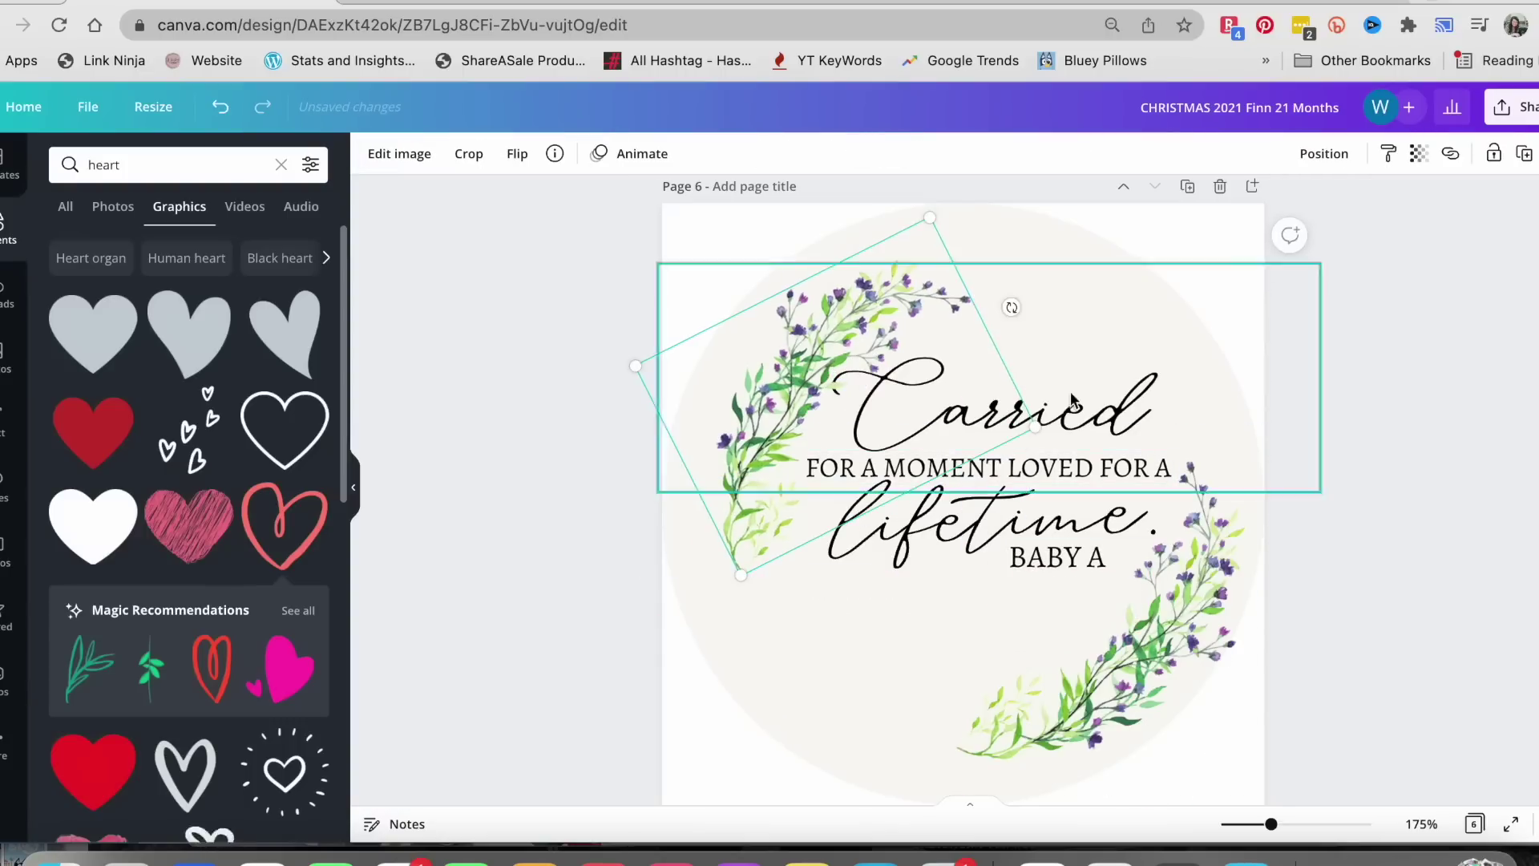
key("super+z")
scroll(1386, 553, "down", 1)
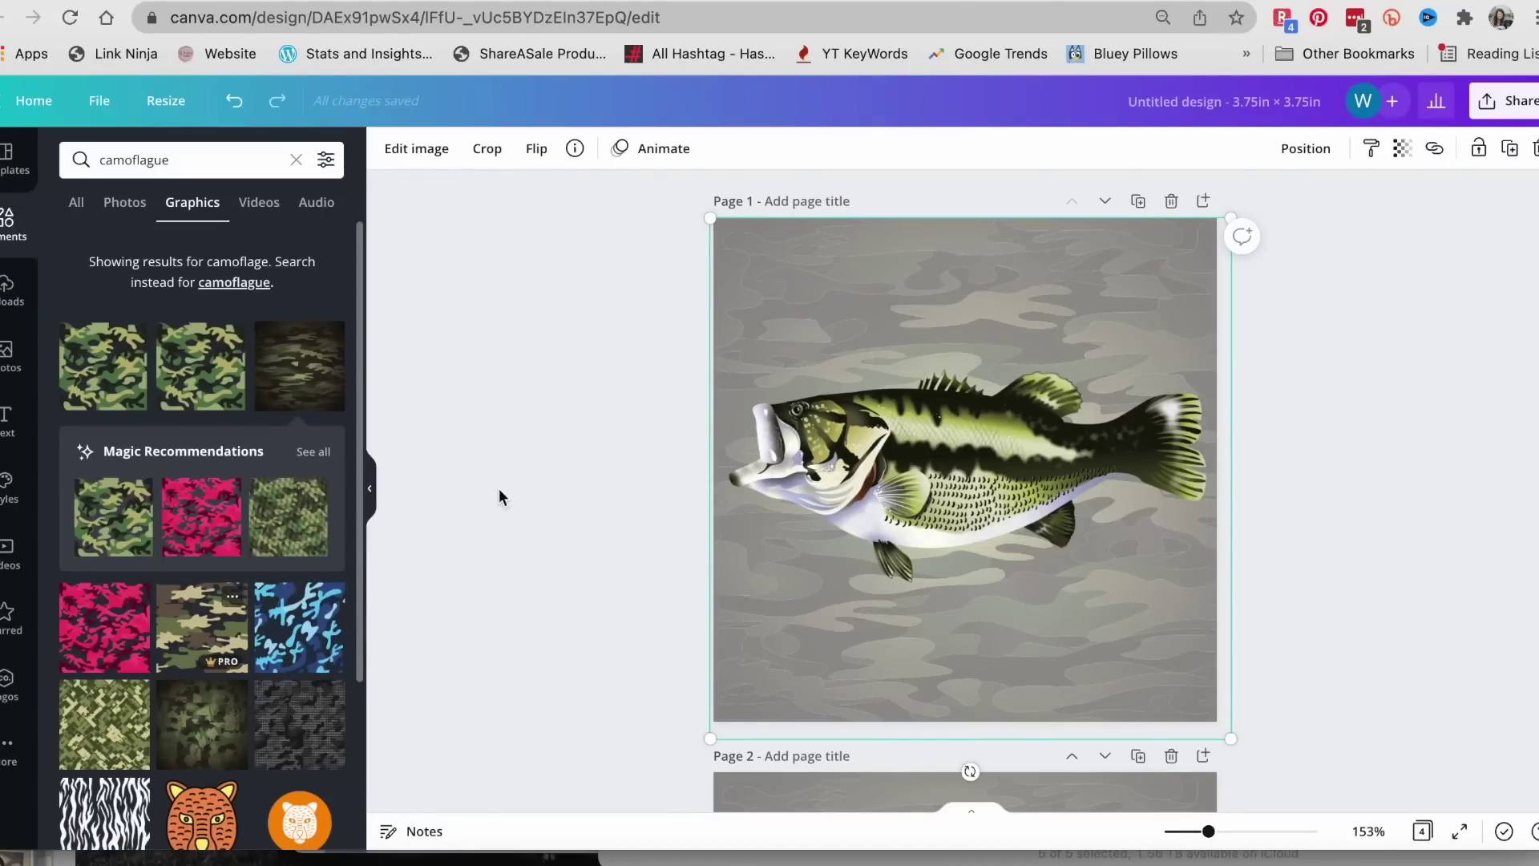
Step: Lower the camo background's transparency and download all pages as PNG images
left_click(1403, 152)
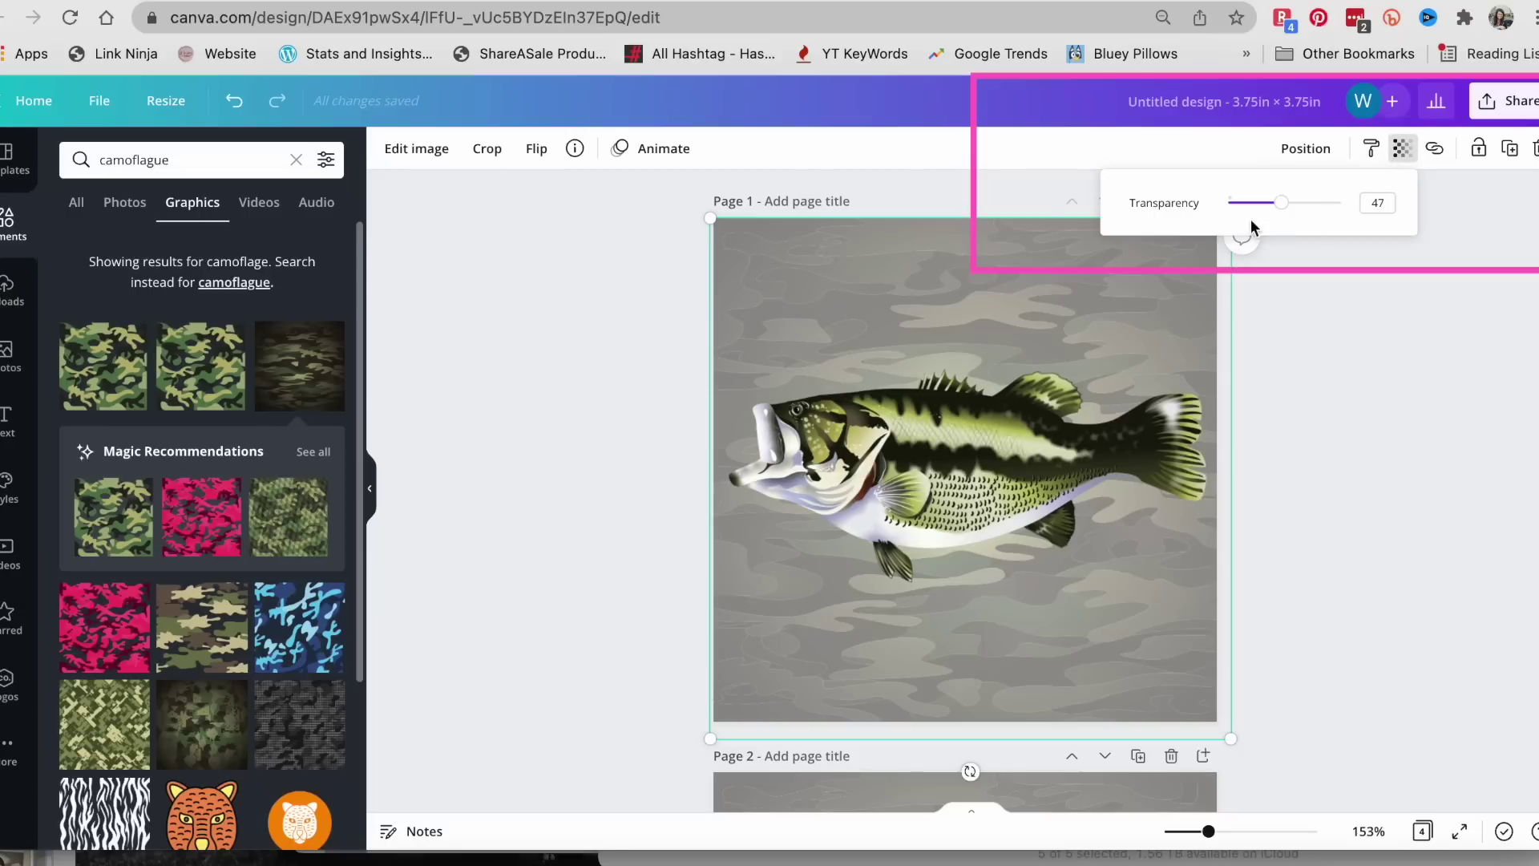
mouse_move(1285, 210)
left_mouse_down()
mouse_move(1333, 206)
mouse_move(1274, 218)
left_mouse_up()
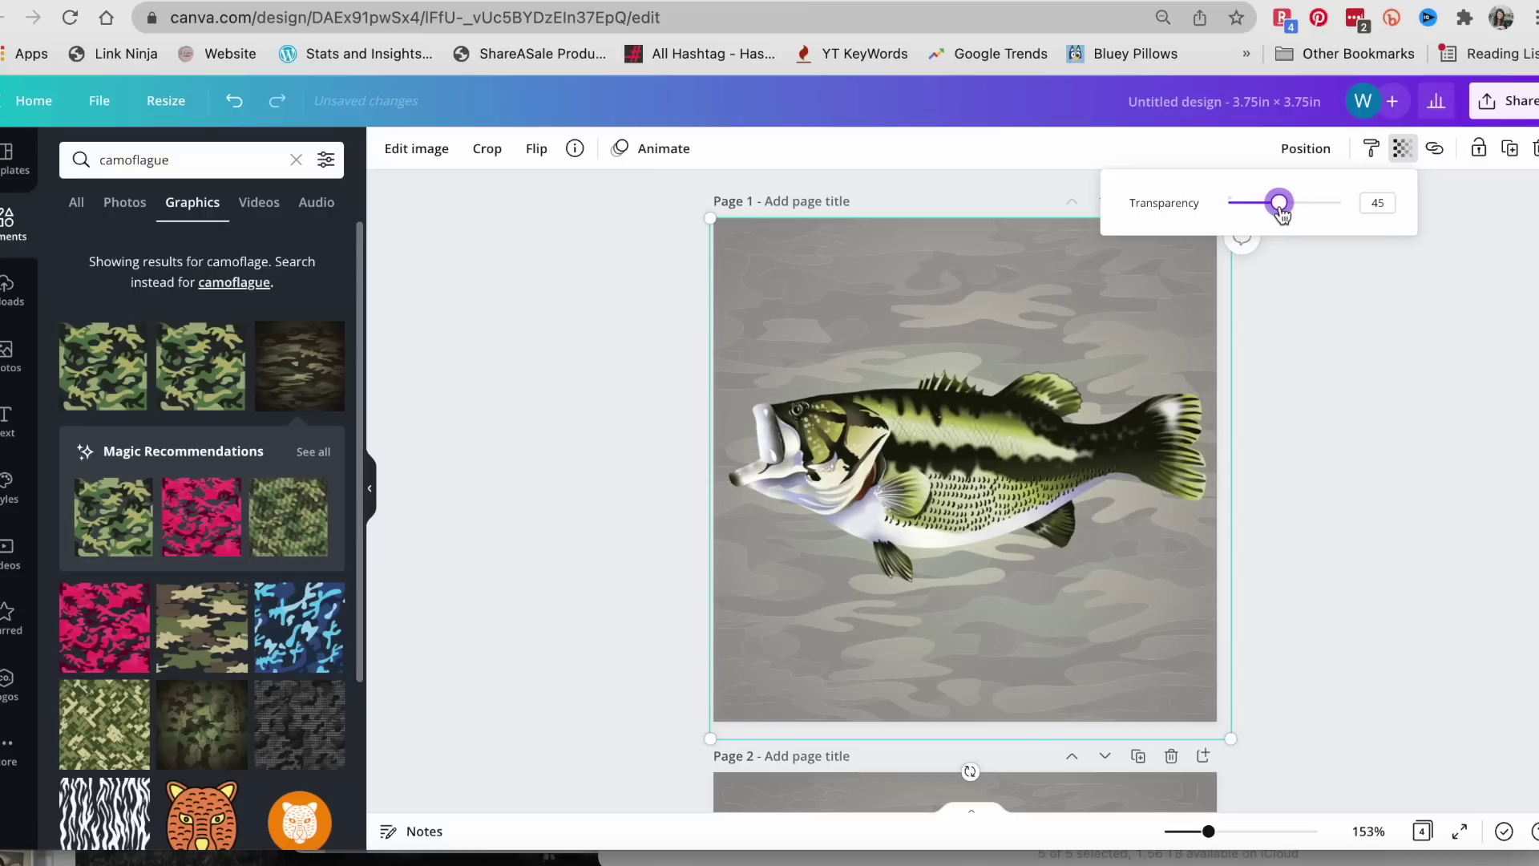
scroll(1300, 454, "down", 1)
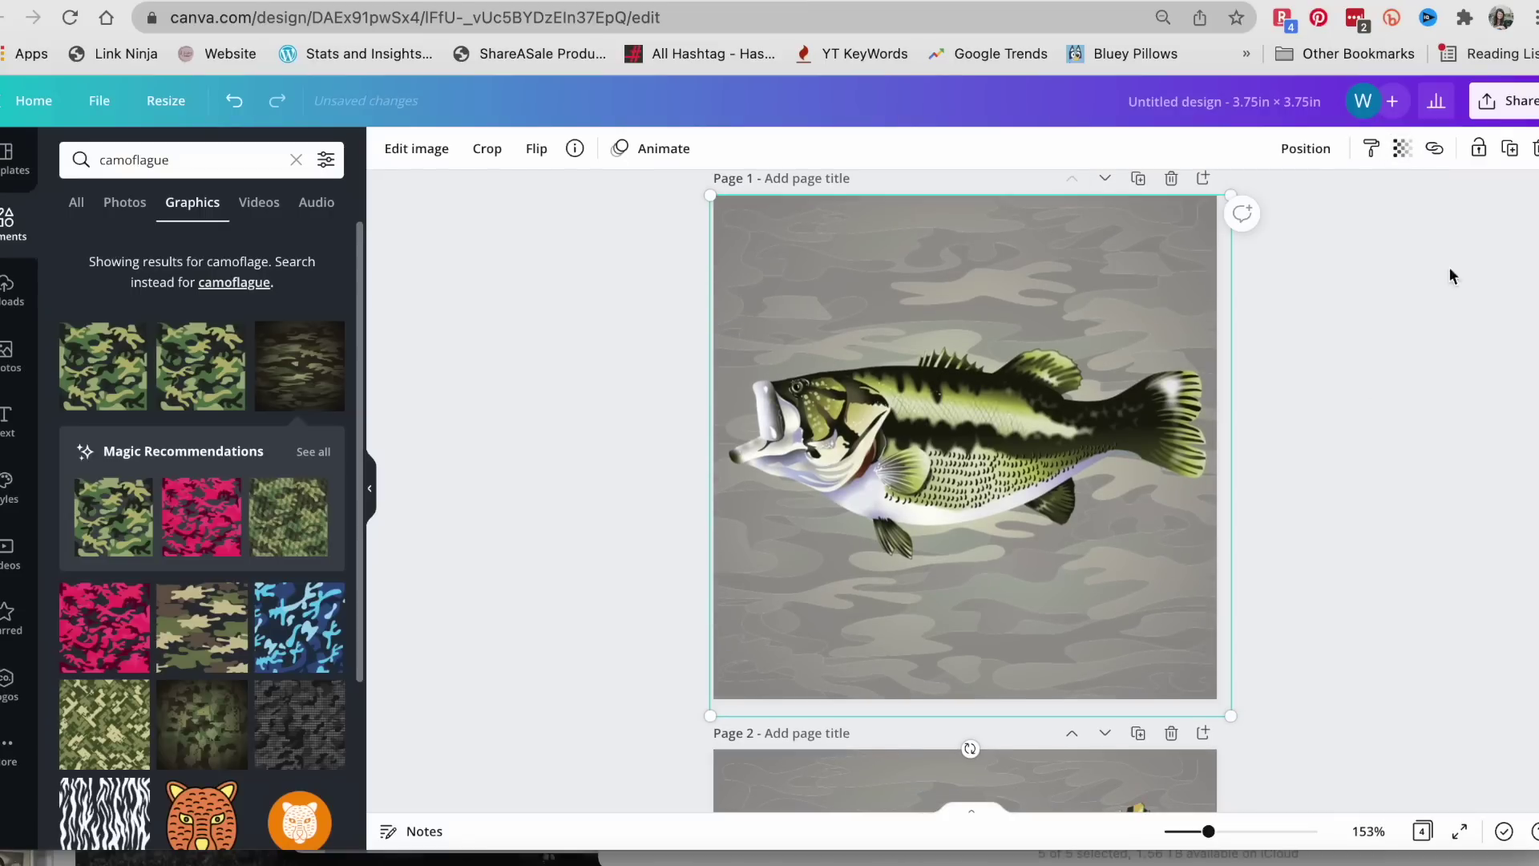
left_click(1511, 112)
left_click(1373, 412)
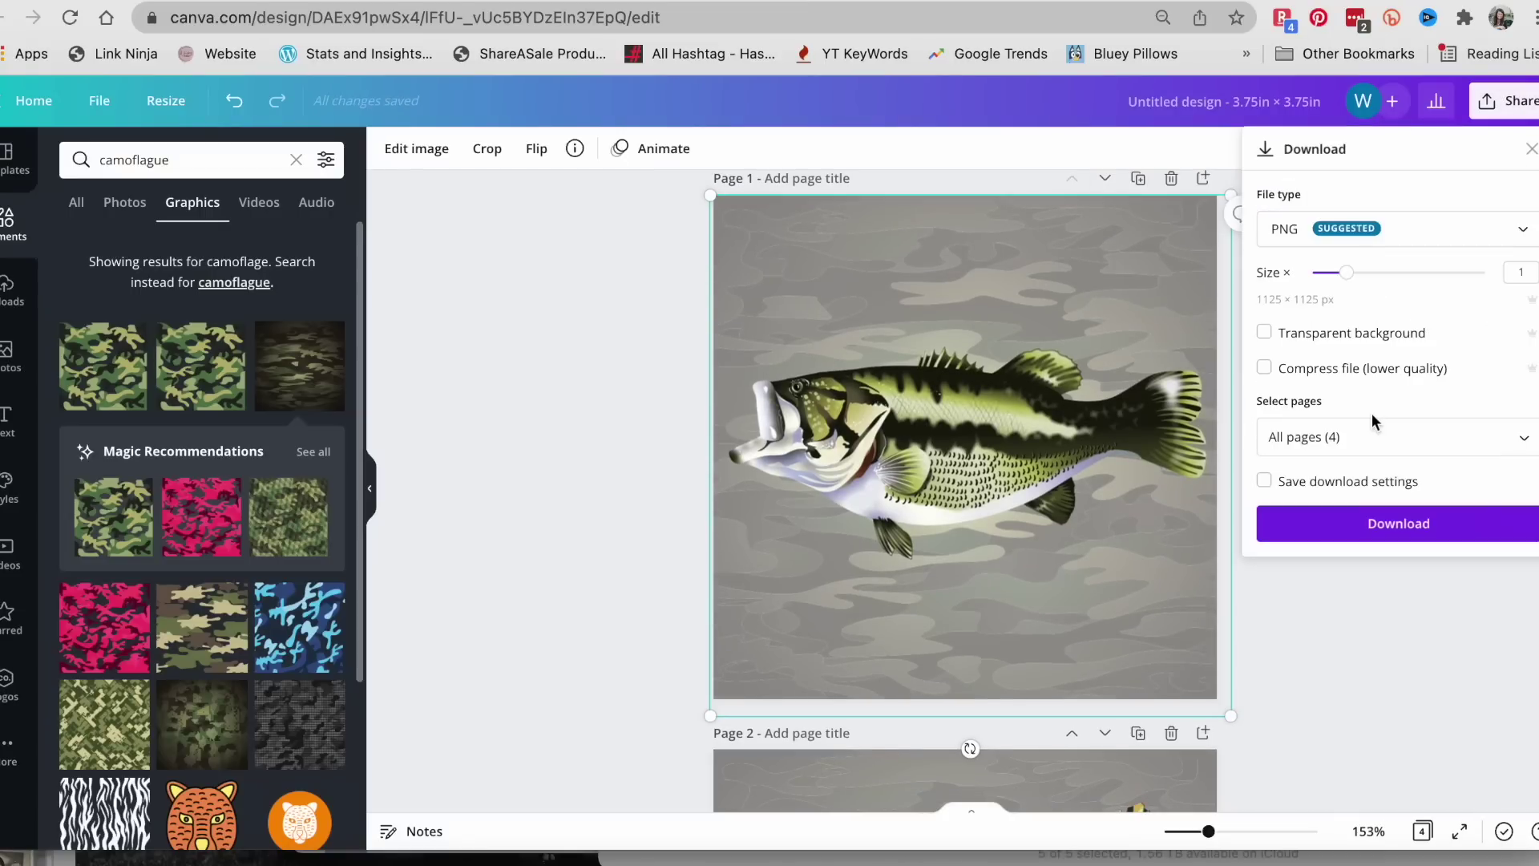
left_click(1347, 513)
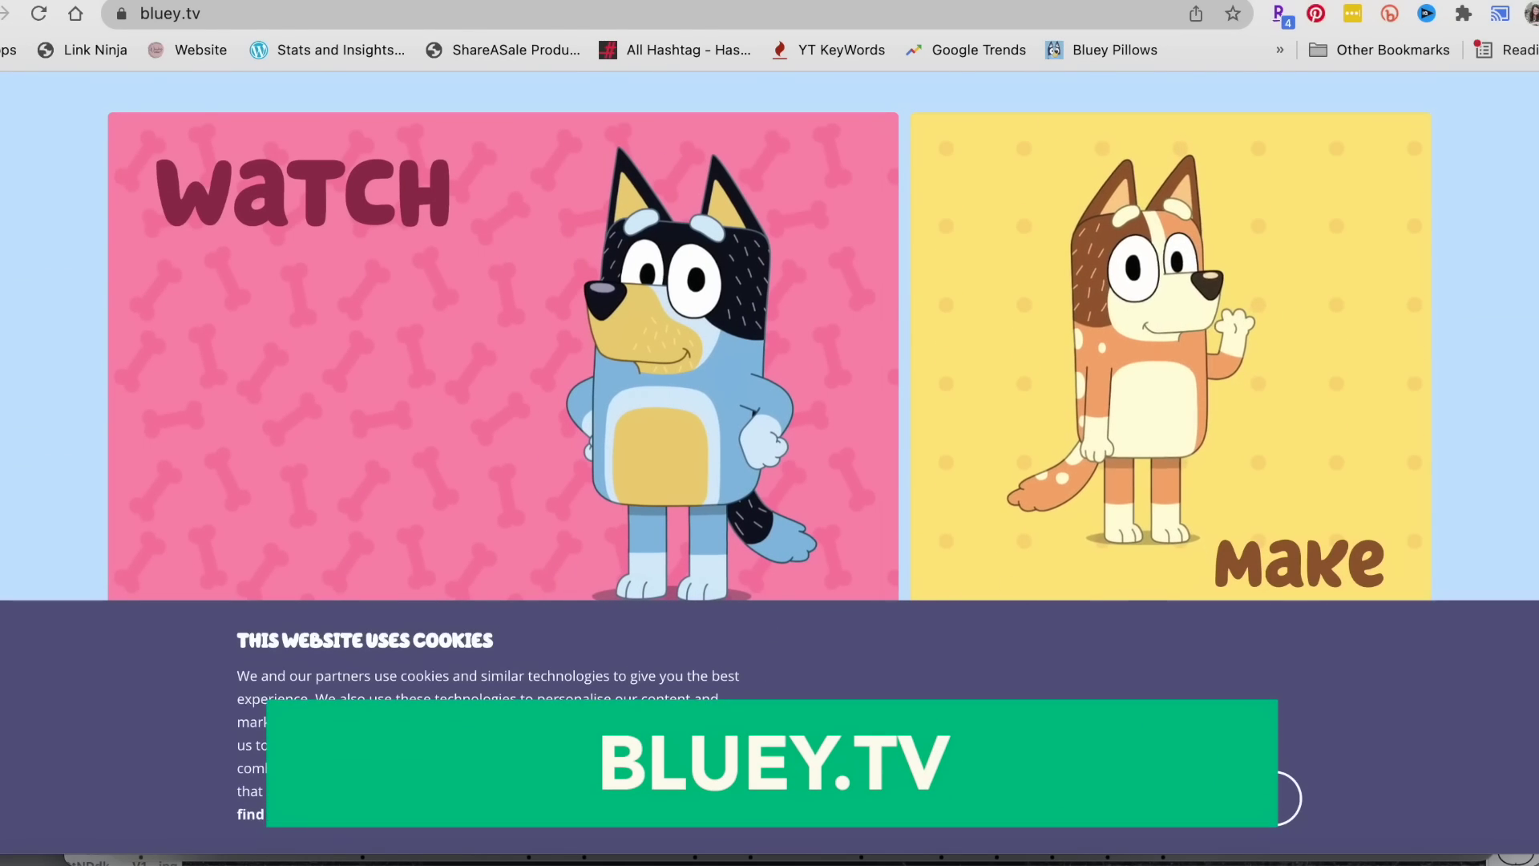
Step: Dismiss the cookie notice and browse the Bluey characters page
left_click(1185, 798)
scroll(913, 464, "down", 10)
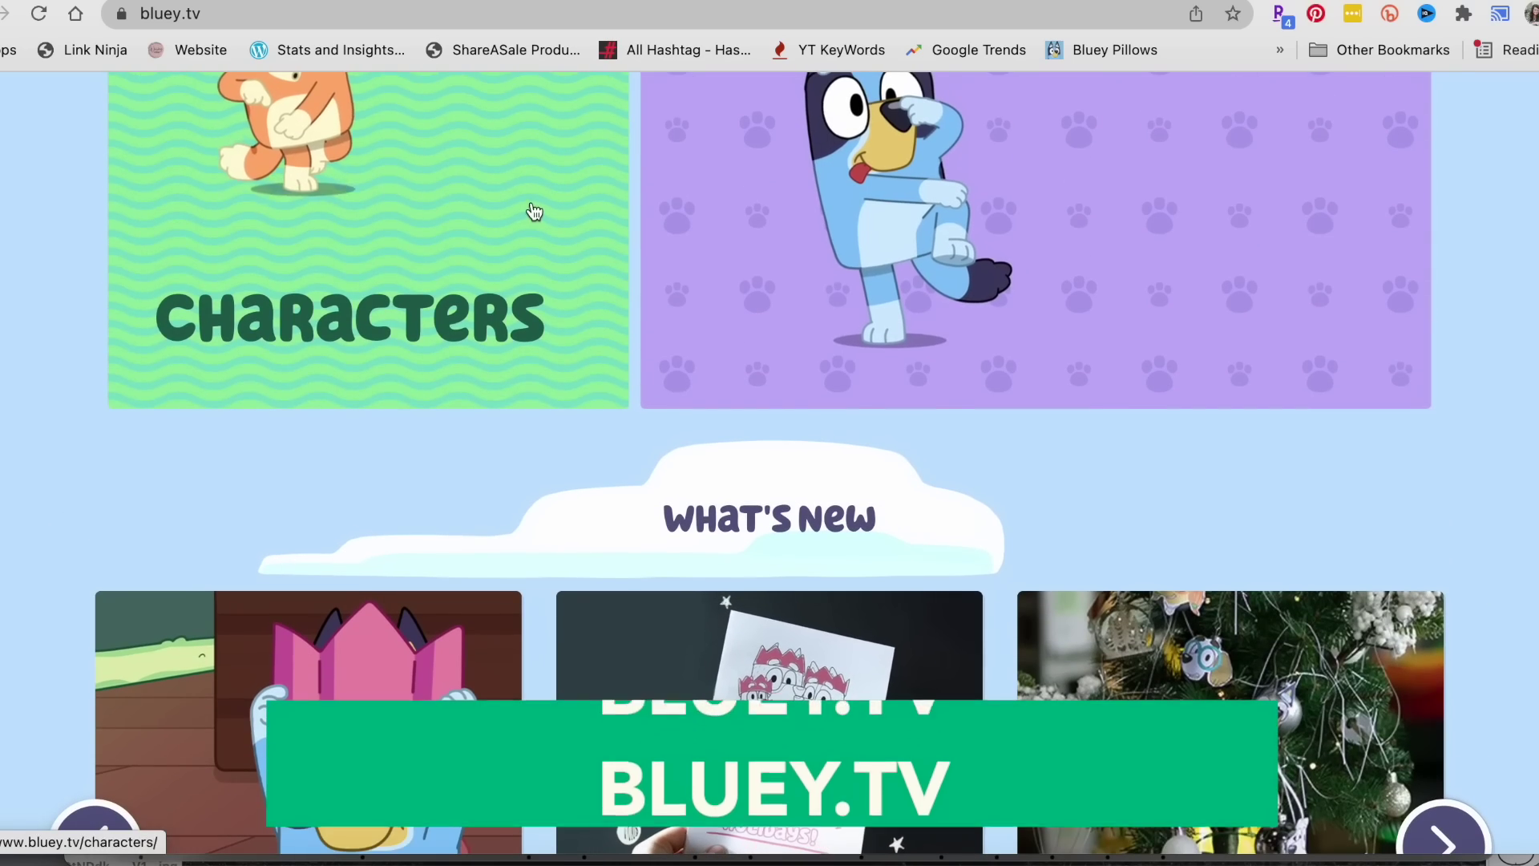
left_click(534, 212)
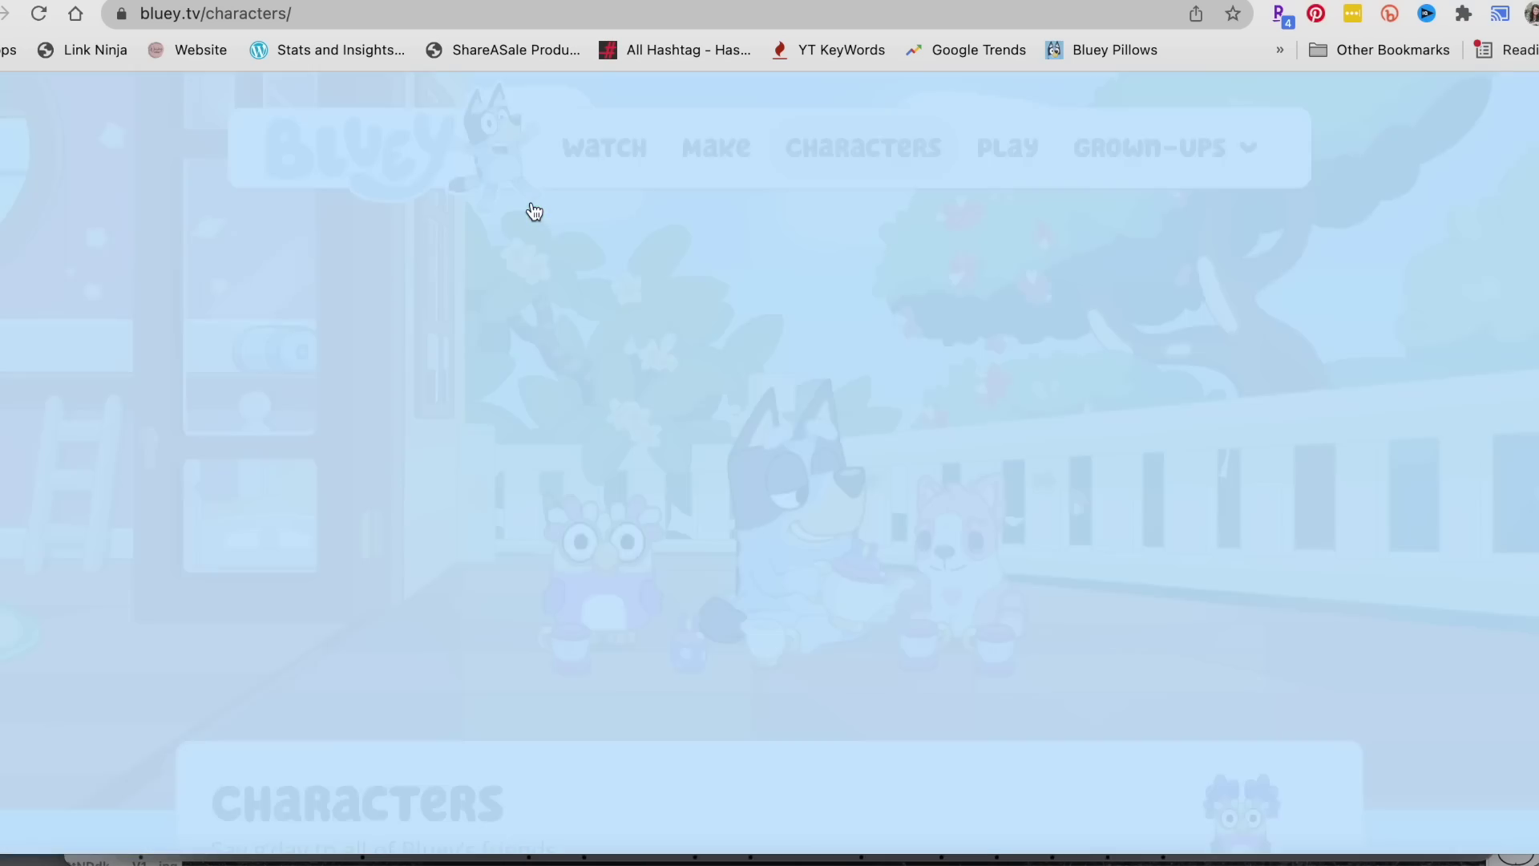
scroll(534, 211, "down", 10)
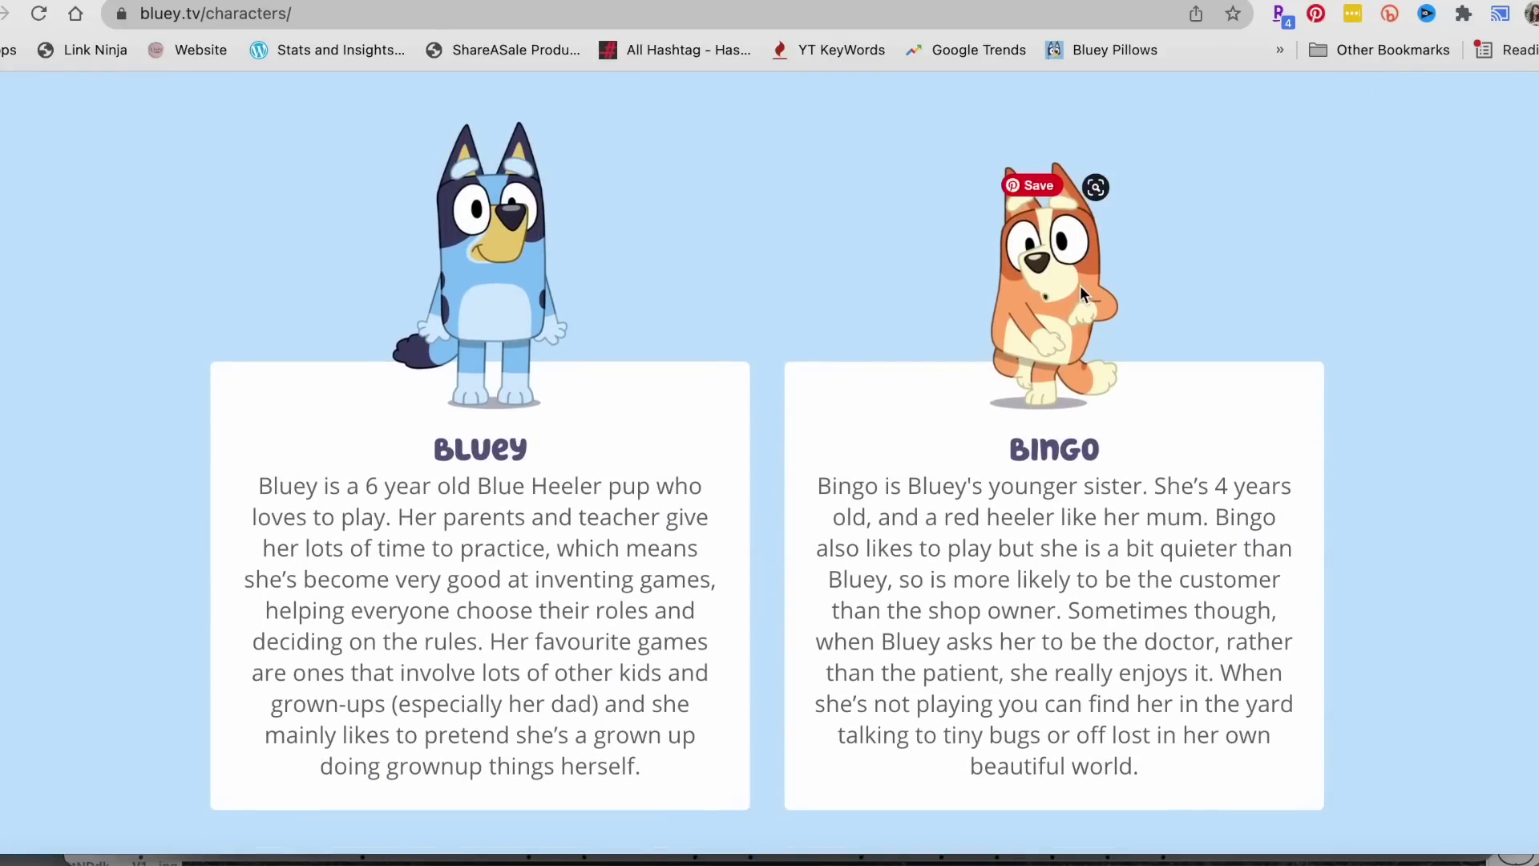
scroll(54, 770, "down", 12)
scroll(444, 436, "up", 3)
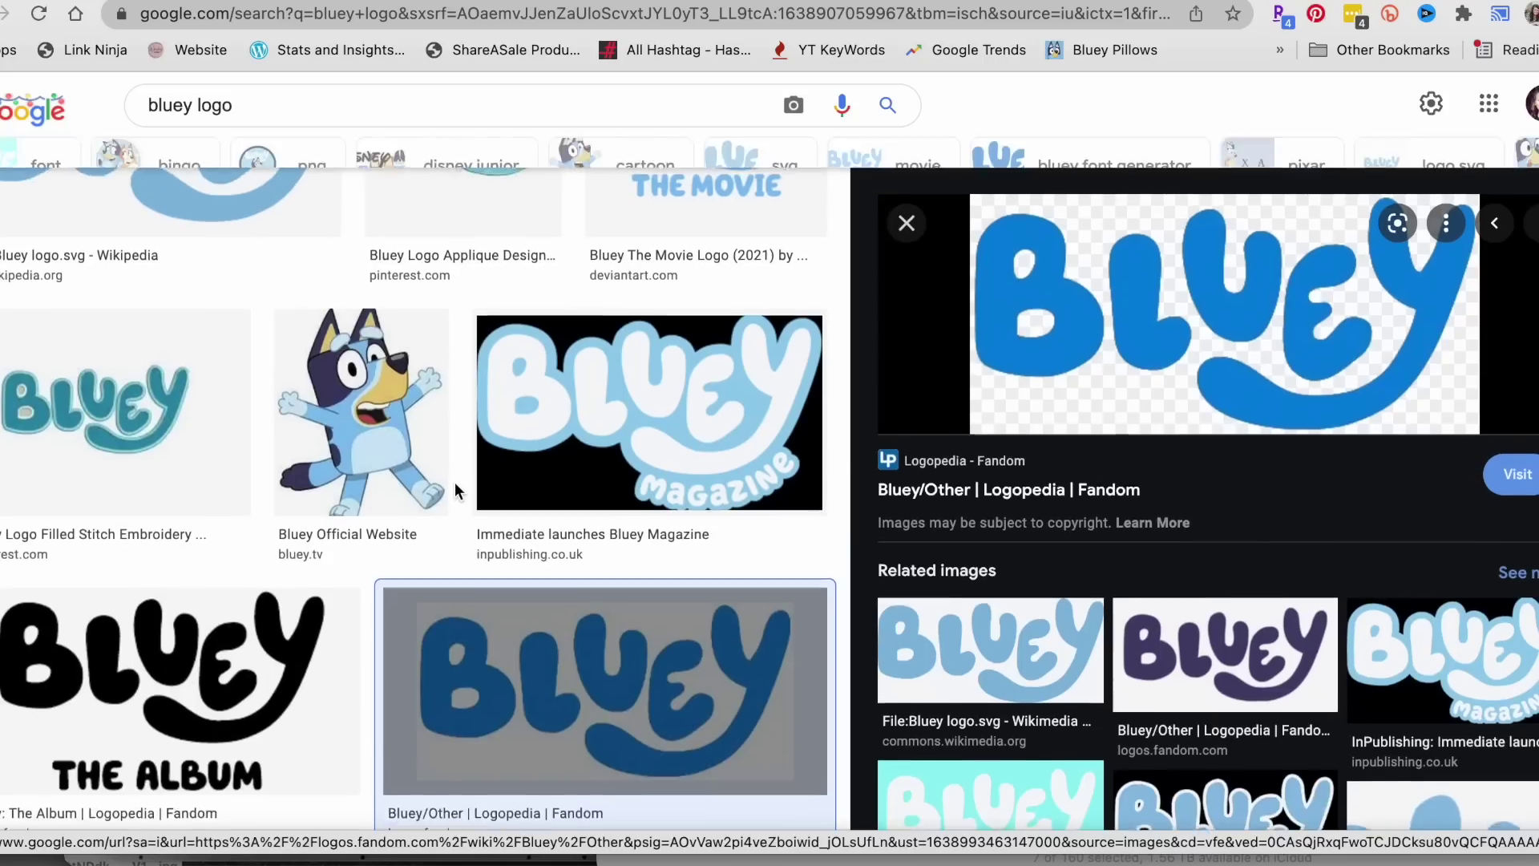
scroll(454, 483, "down", 5)
scroll(455, 482, "up", 8)
Step: Preview and pull out the Bluey logo image, then bring up printing for the character document
left_click(201, 593)
left_click_drag(200, 593, 241, 561)
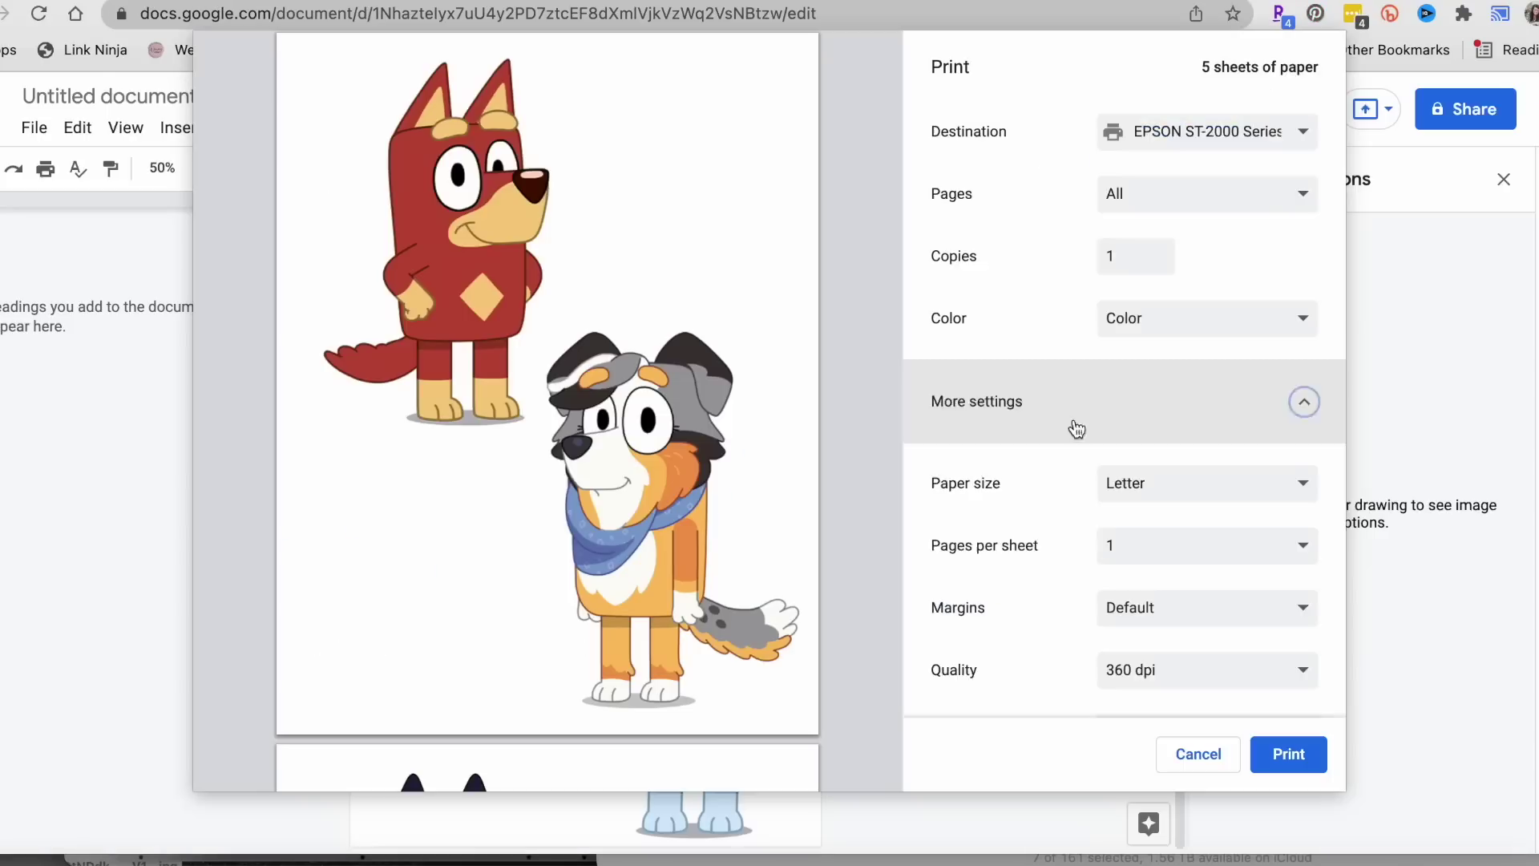
scroll(1072, 426, "down", 4)
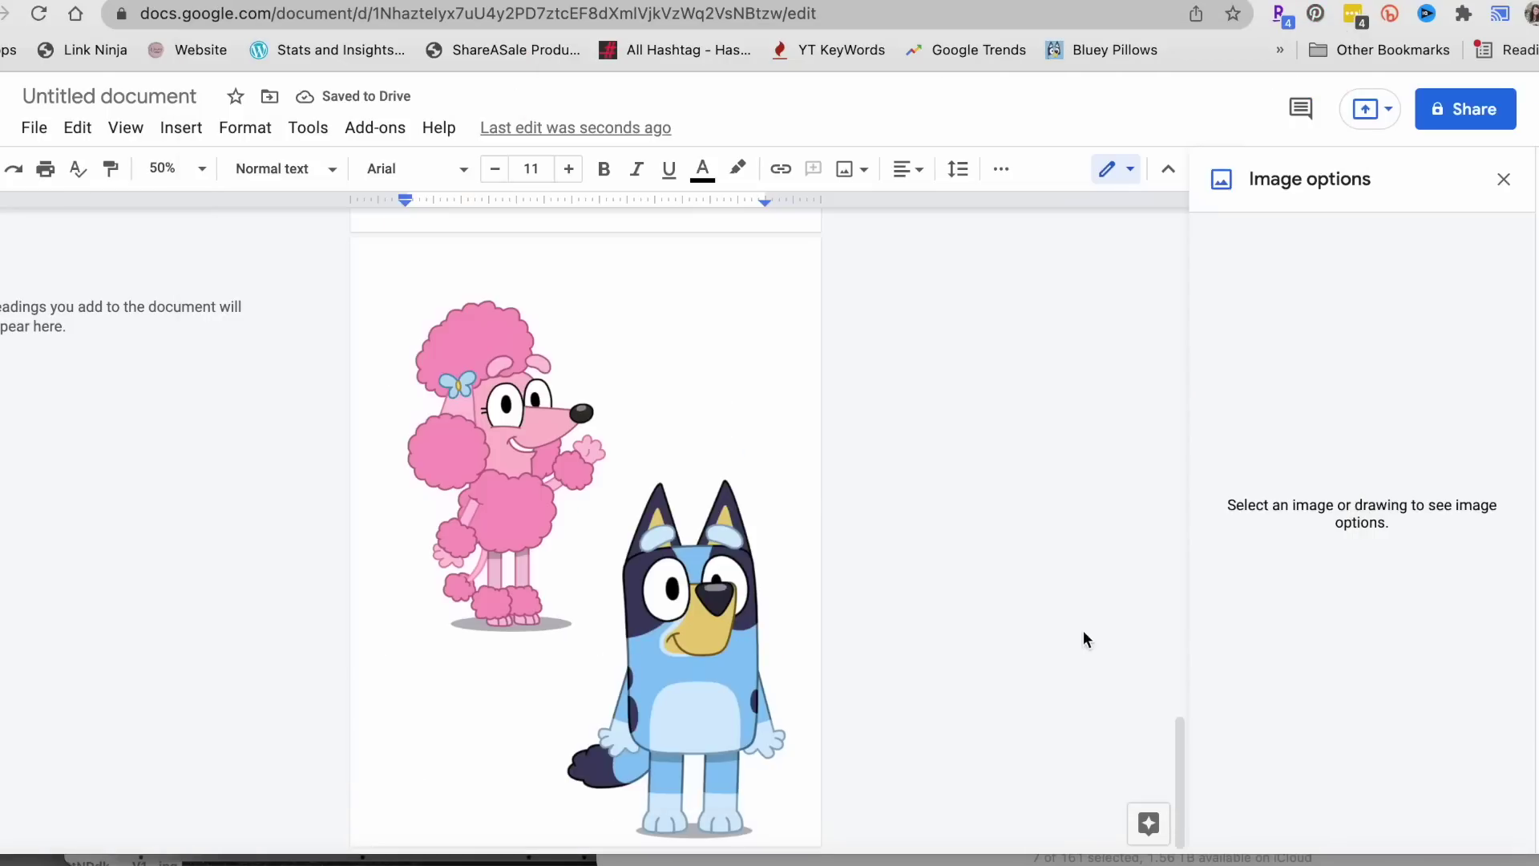
key("super+p")
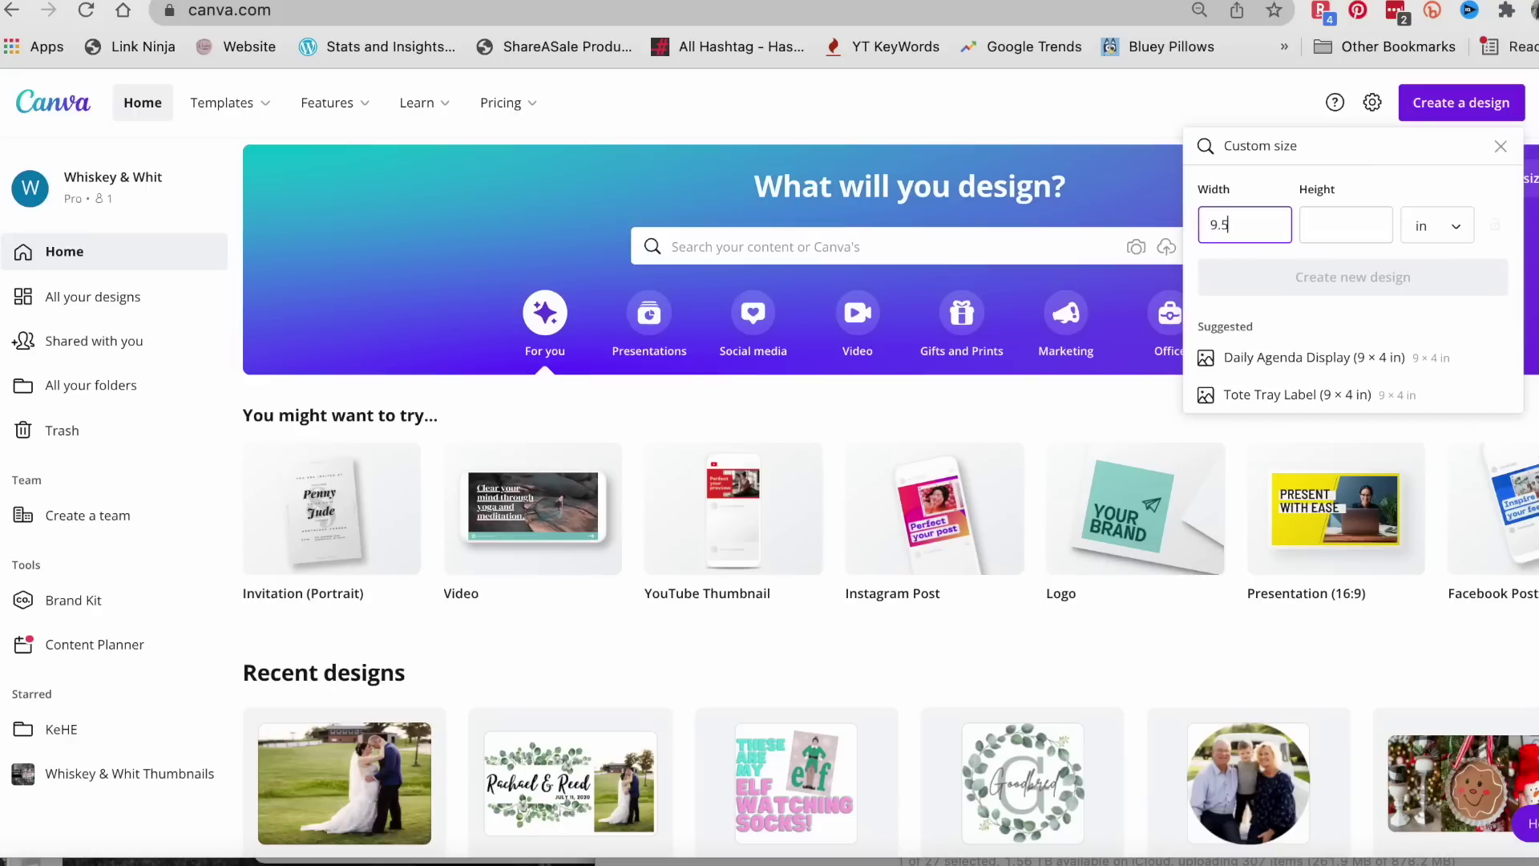
Step: Finish the 9.5 × 3.75 in custom size and place the uploaded grey vest and pink sweater images side by side
type("3")
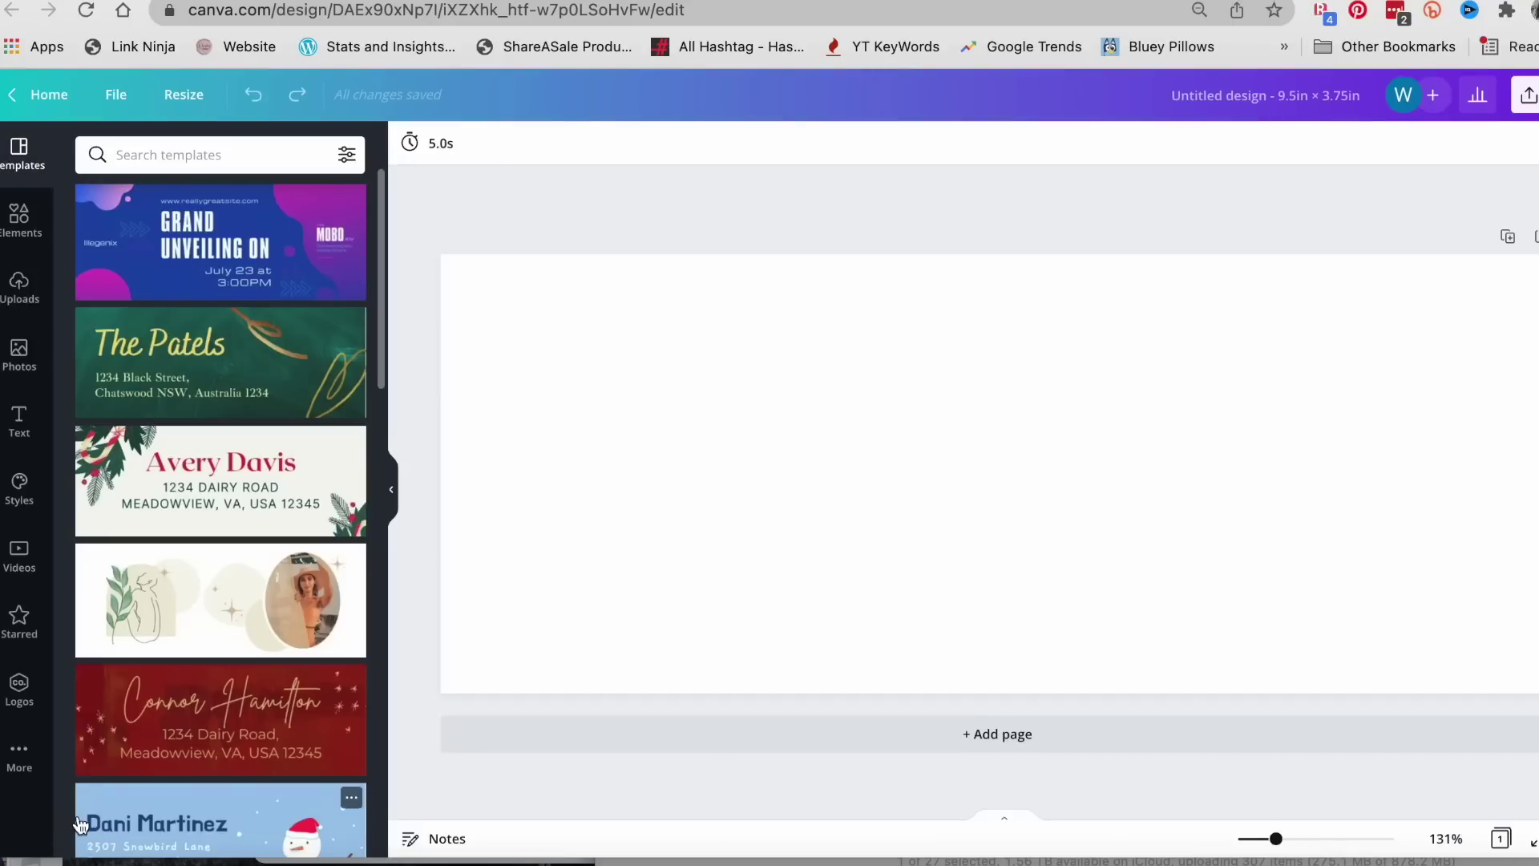
left_click(19, 289)
left_click(214, 393)
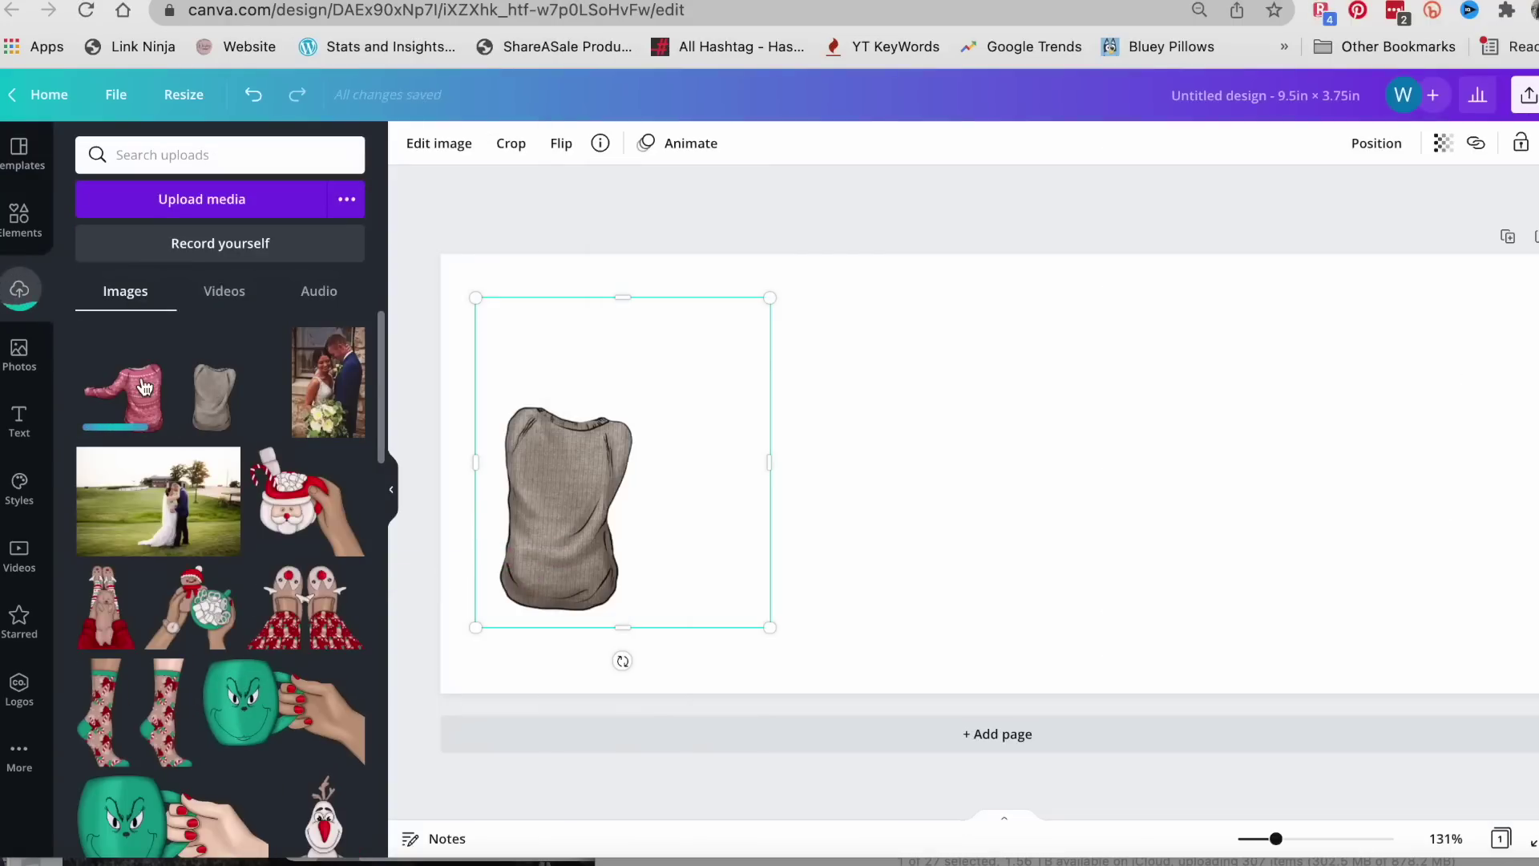
left_click(144, 388)
left_click_drag(997, 500, 700, 493)
key("super+Tab")
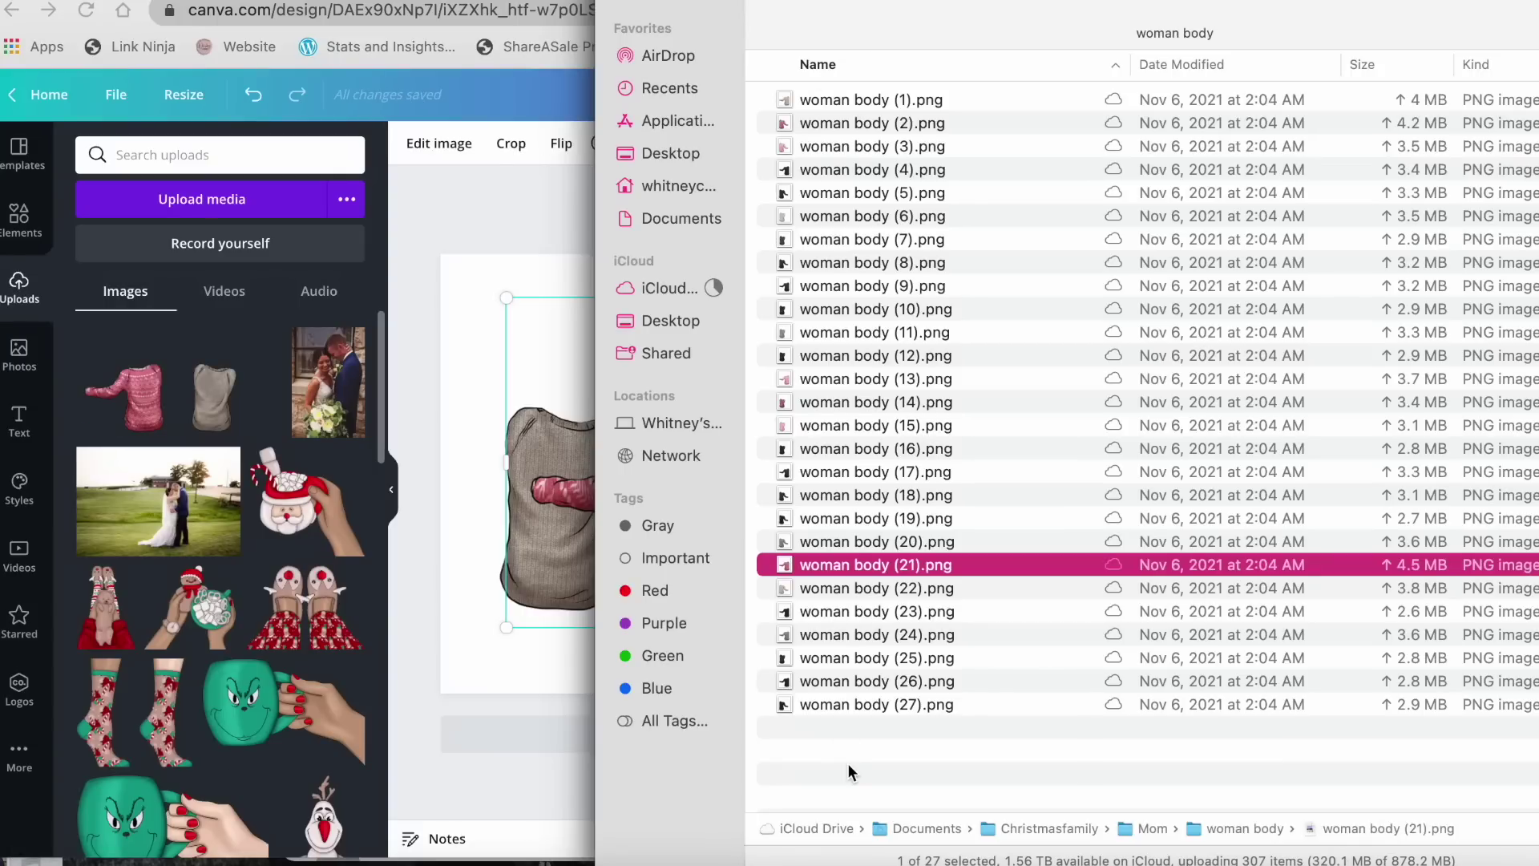
Step: Open the woman hair folder as thumbnails and preview hair images 22 and 23
double_click(826, 145)
key("super+1")
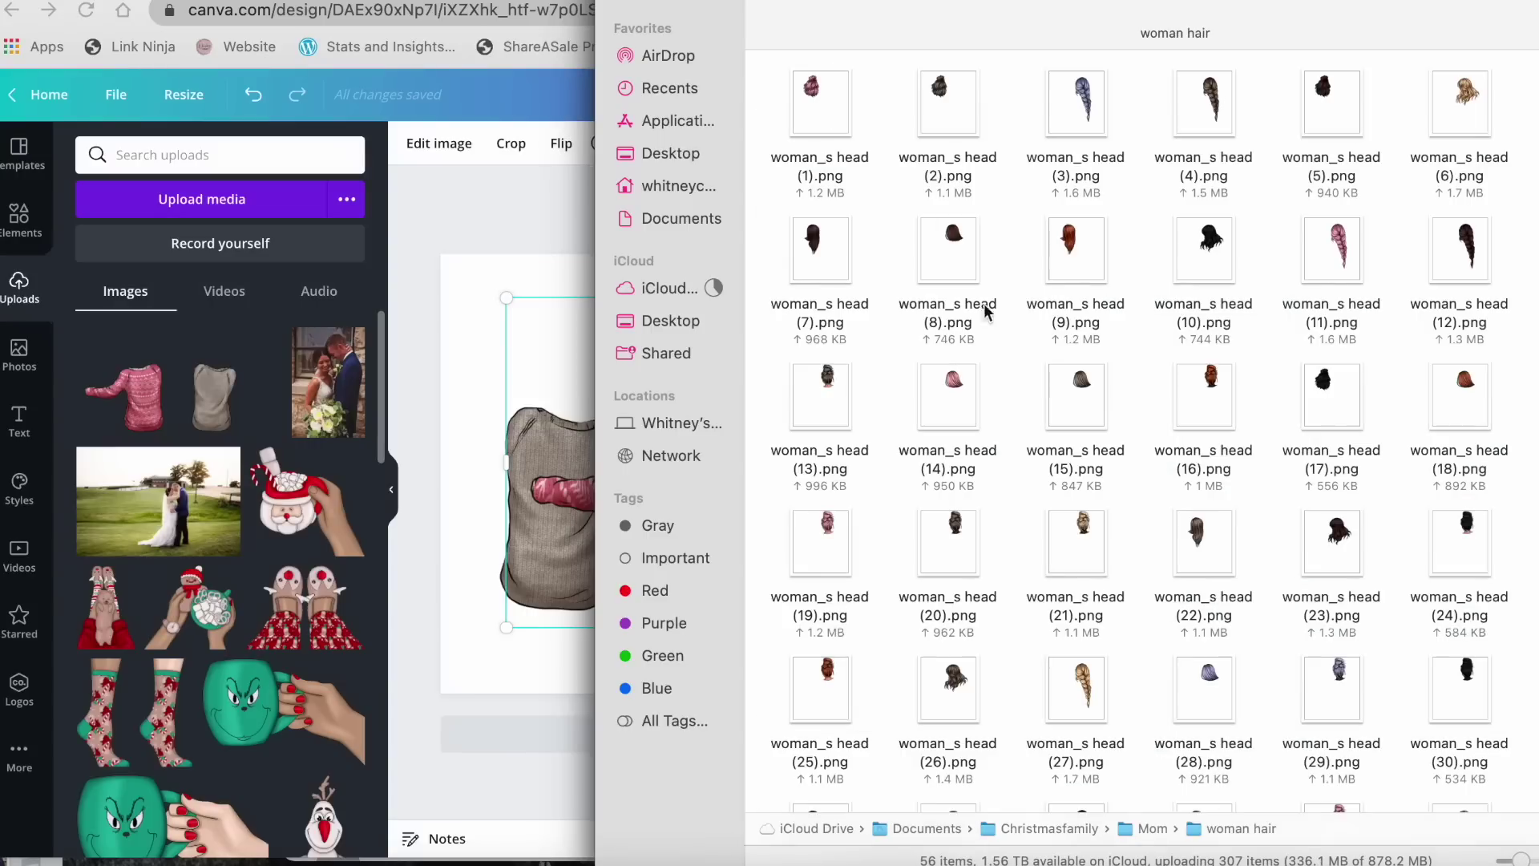
scroll(1026, 387, "down", 2)
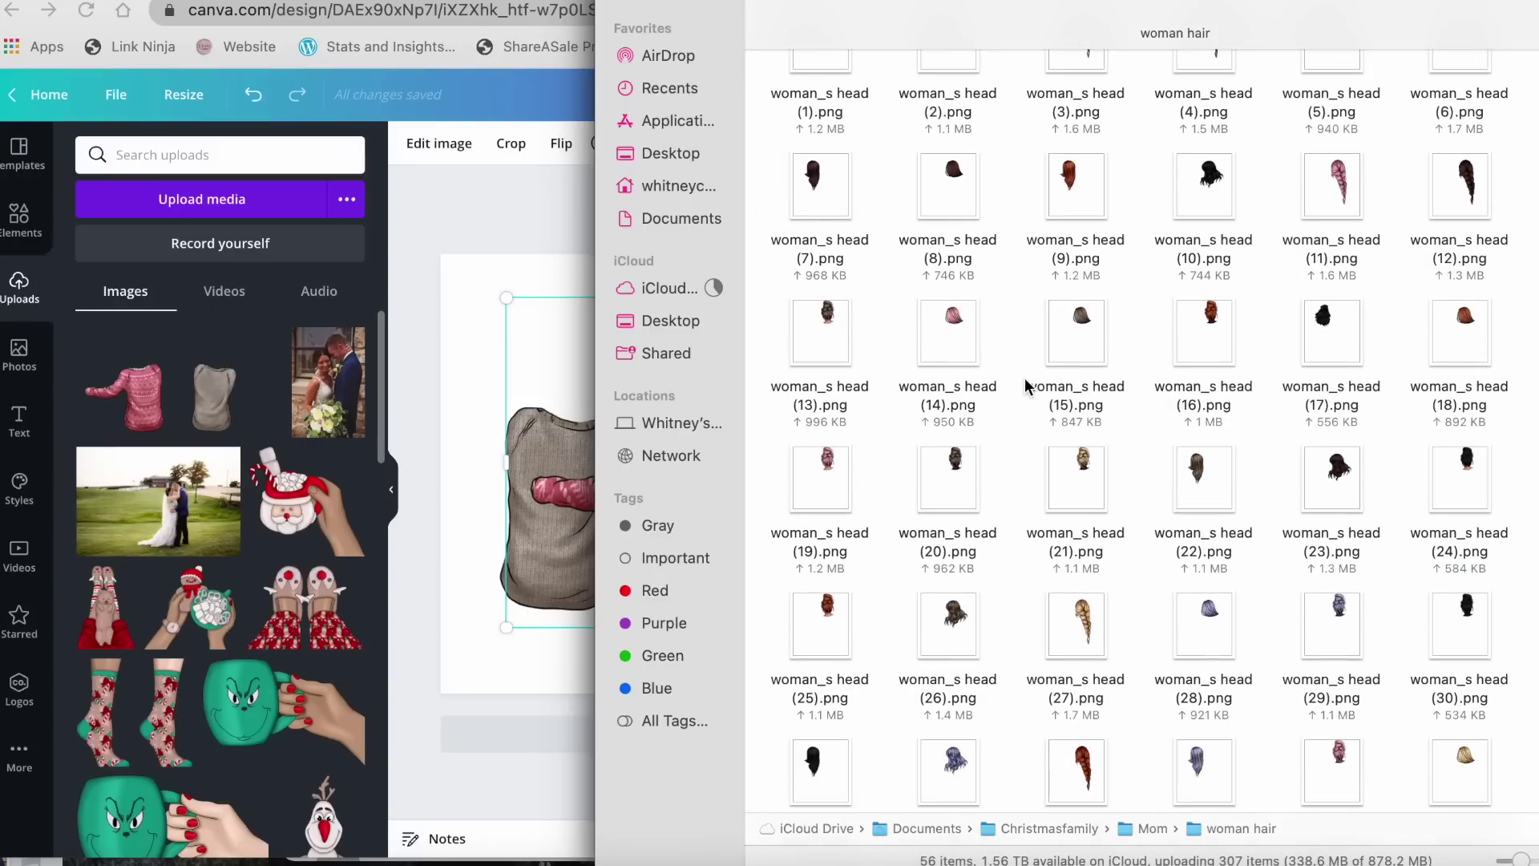
left_click(1186, 481)
key("space")
left_click(1367, 561)
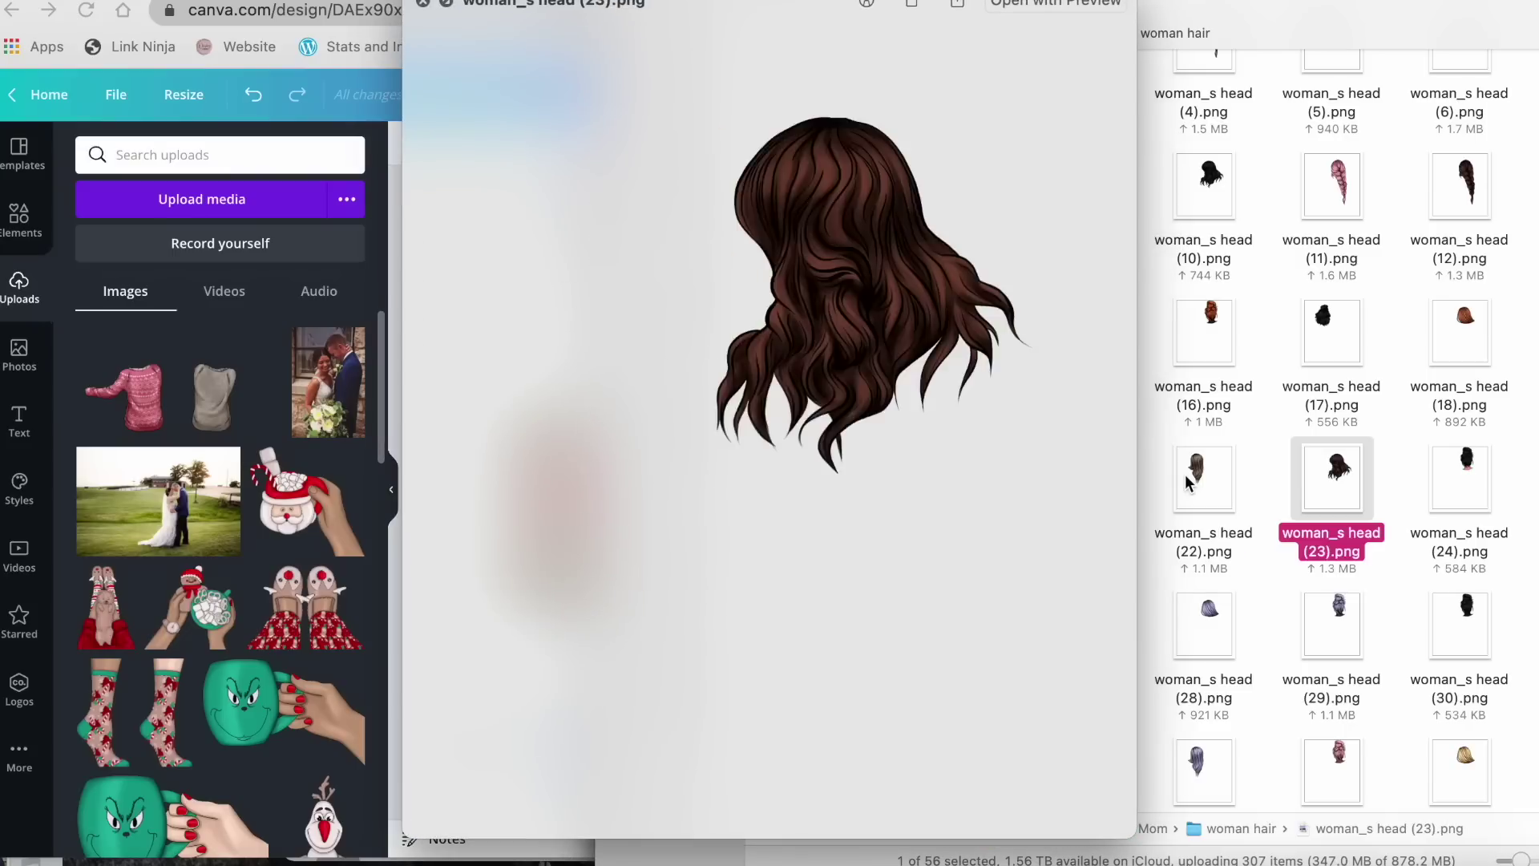
key("space")
scroll(1341, 496, "down", 5)
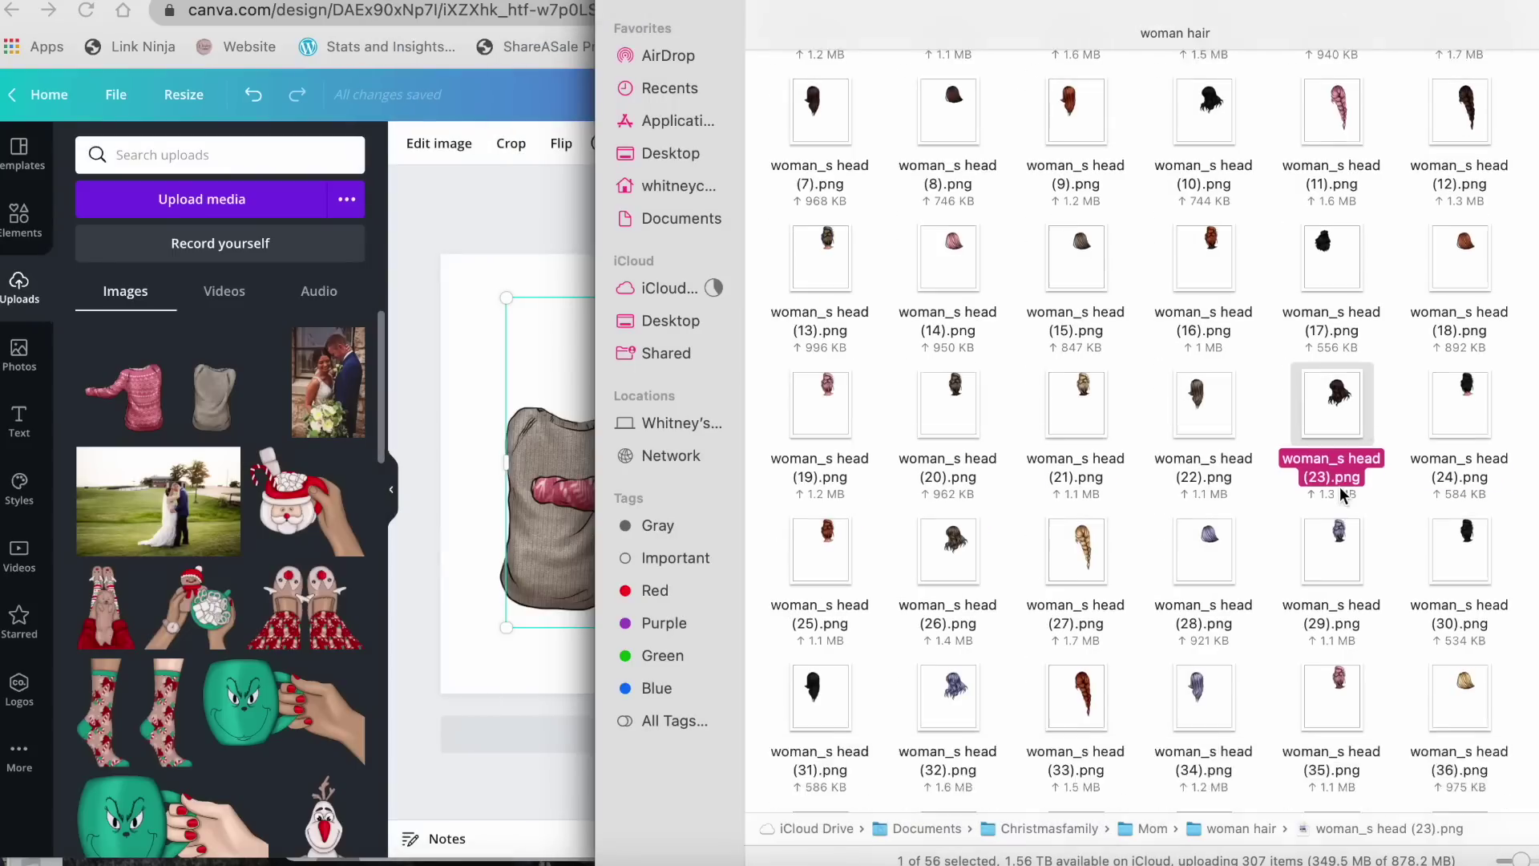
Step: Drag woman_s head (23).png into the design, flip it horizontally, and set it on the grey-vest figure's head
left_click_drag(1335, 277, 180, 373)
left_click(563, 149)
left_click(585, 194)
left_click_drag(989, 382, 602, 375)
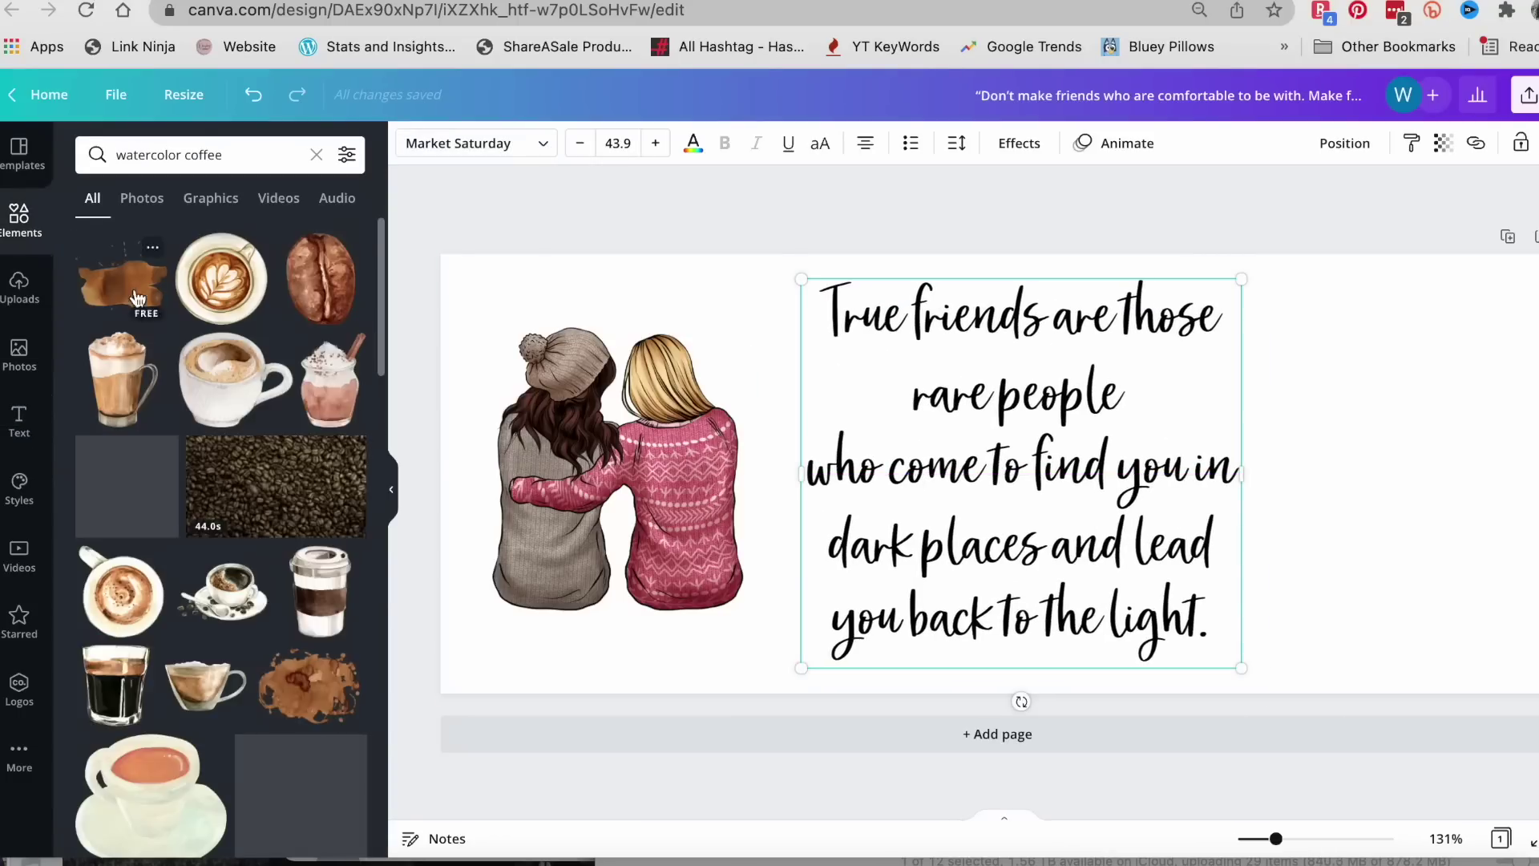
Step: Add a watercolor coffee cup, shift the quote left, and enlarge the friends illustration on the left
left_click_drag(320, 591, 871, 384)
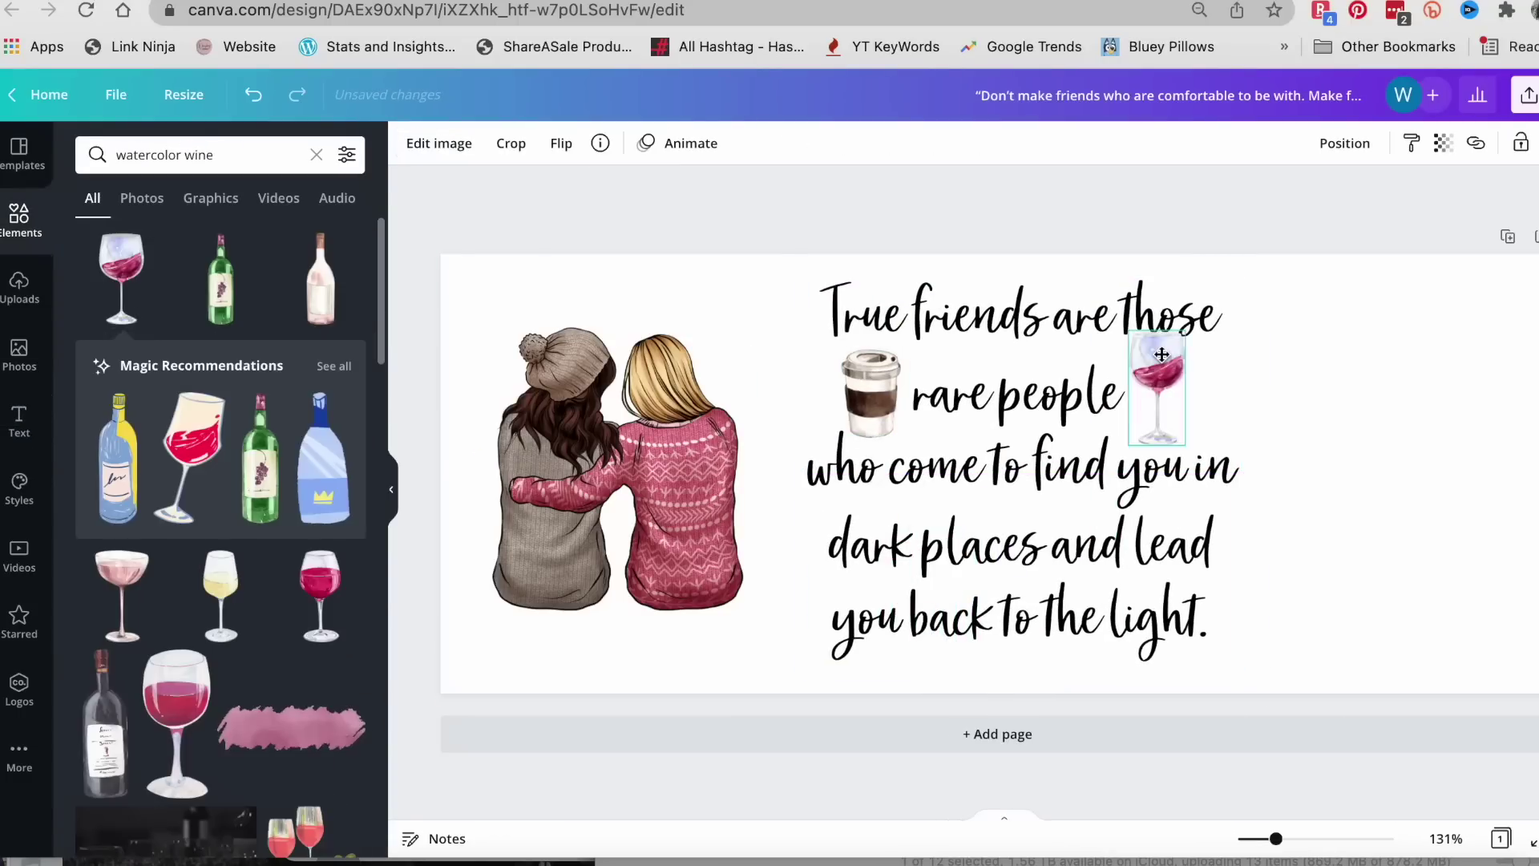
left_click_drag(859, 287, 843, 287)
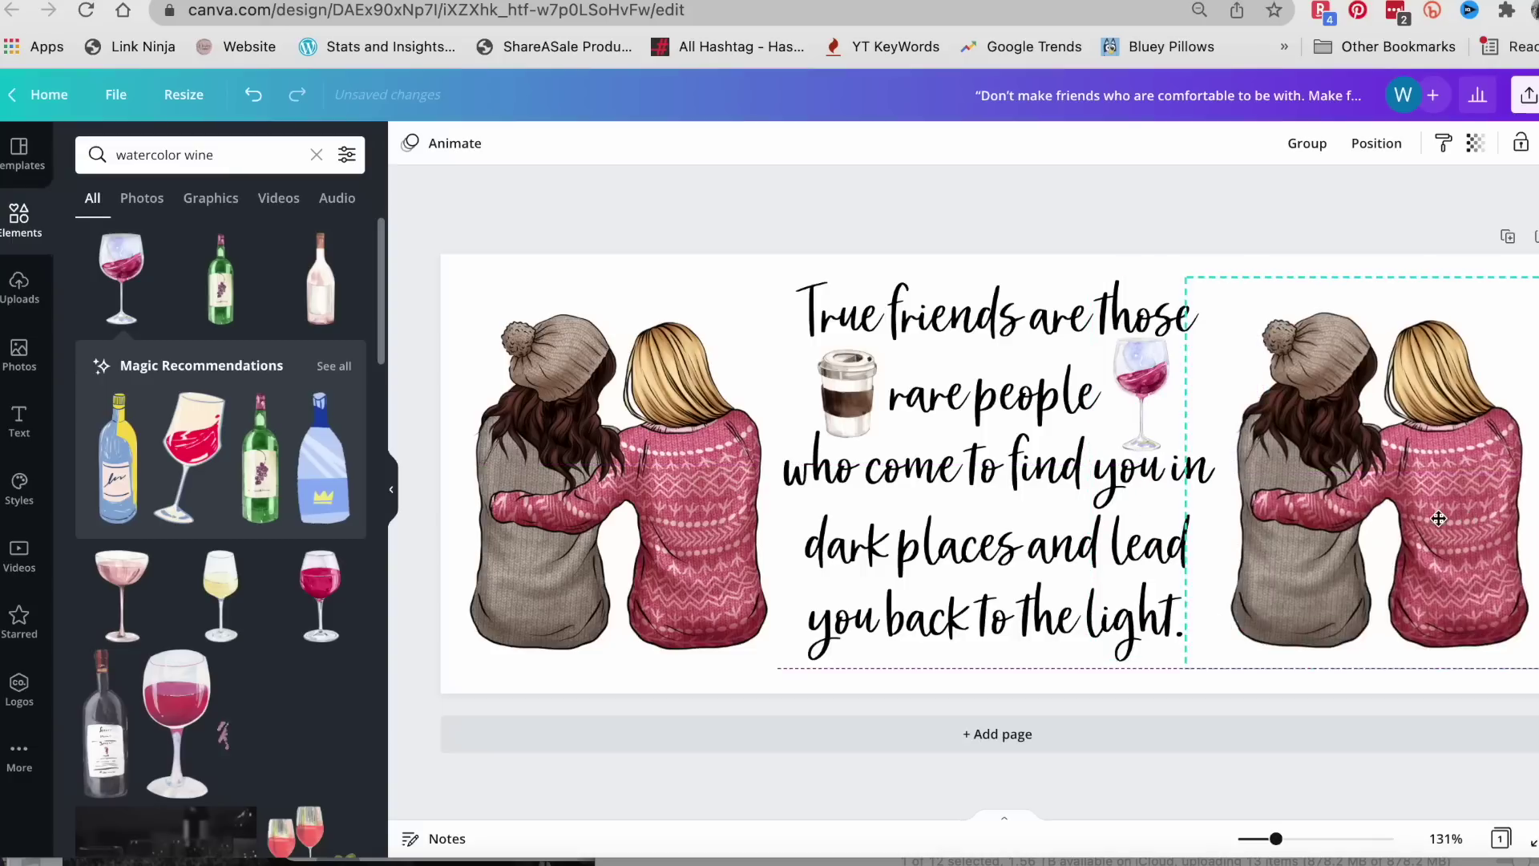
left_click(1150, 210)
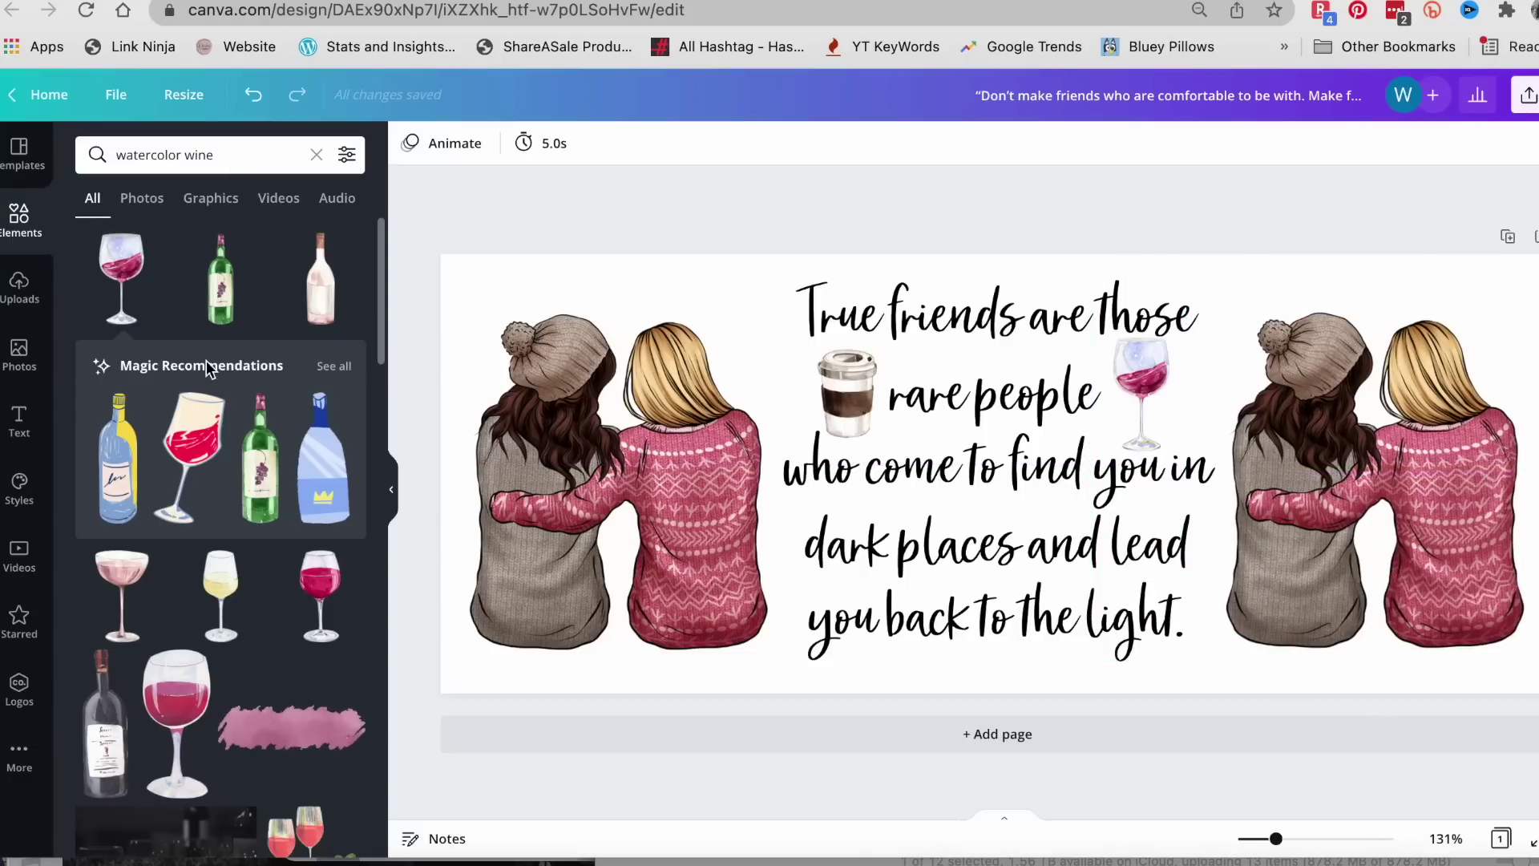
scroll(205, 359, "down", 5)
left_click(988, 594)
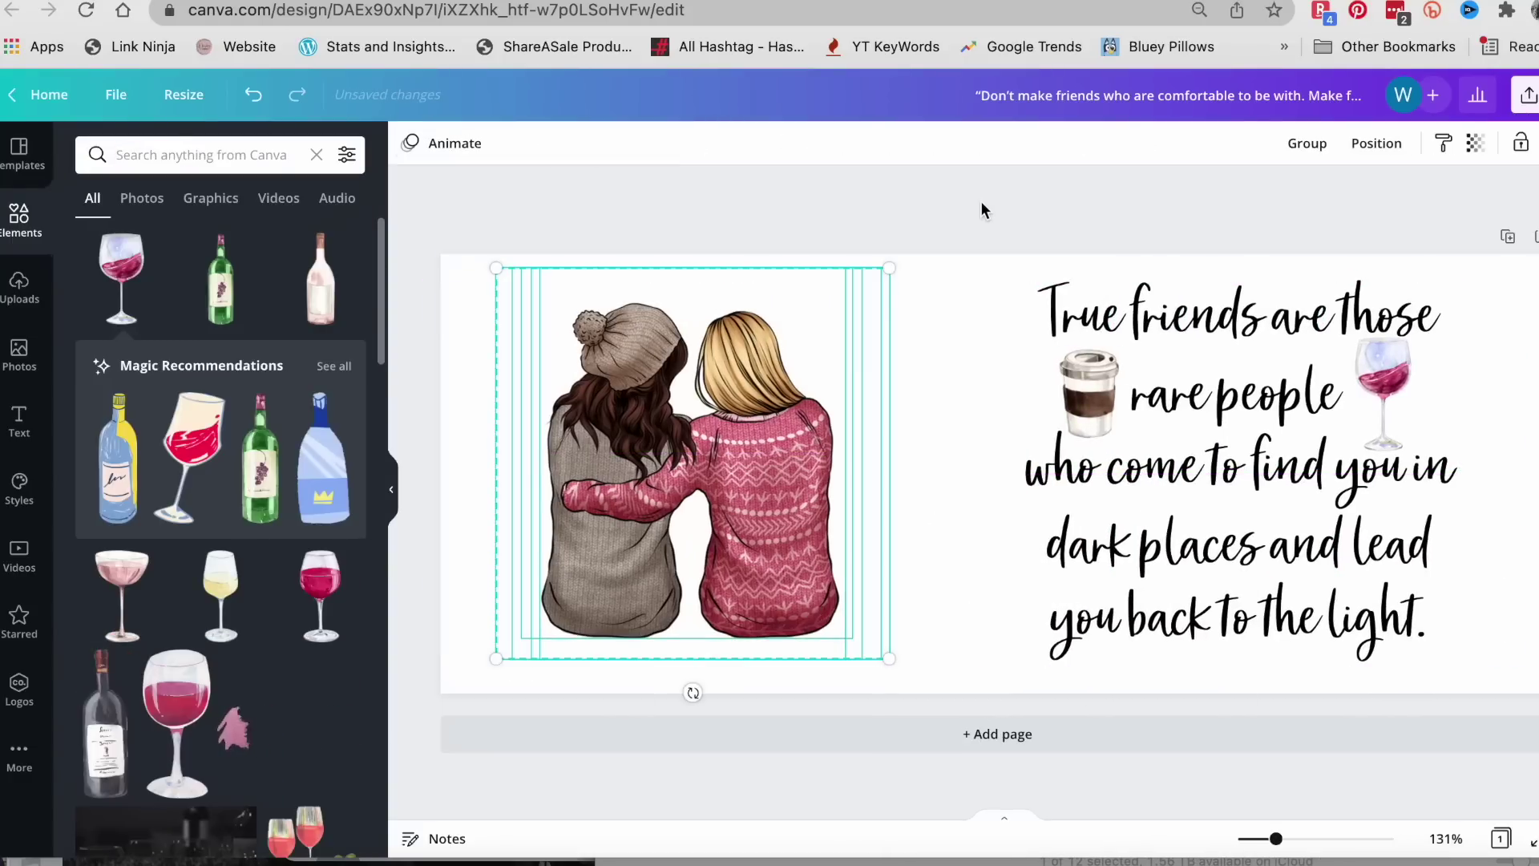
left_click_drag(497, 268, 457, 265)
left_click_drag(806, 617, 826, 626)
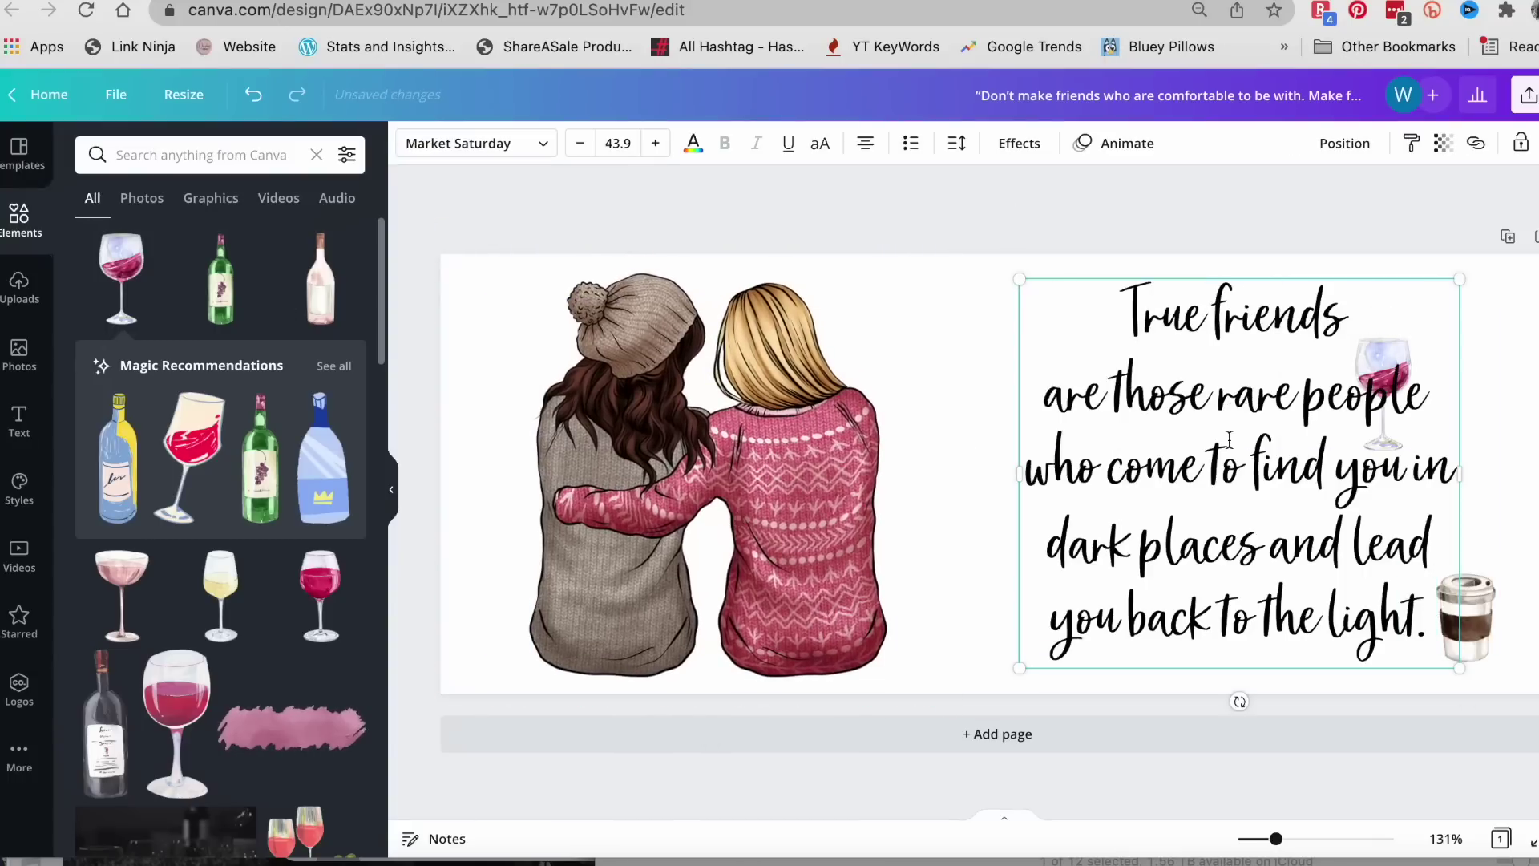
Step: Place the coffee cup above the quote and the wine glass at its top right
left_click_drag(1464, 603, 1086, 305)
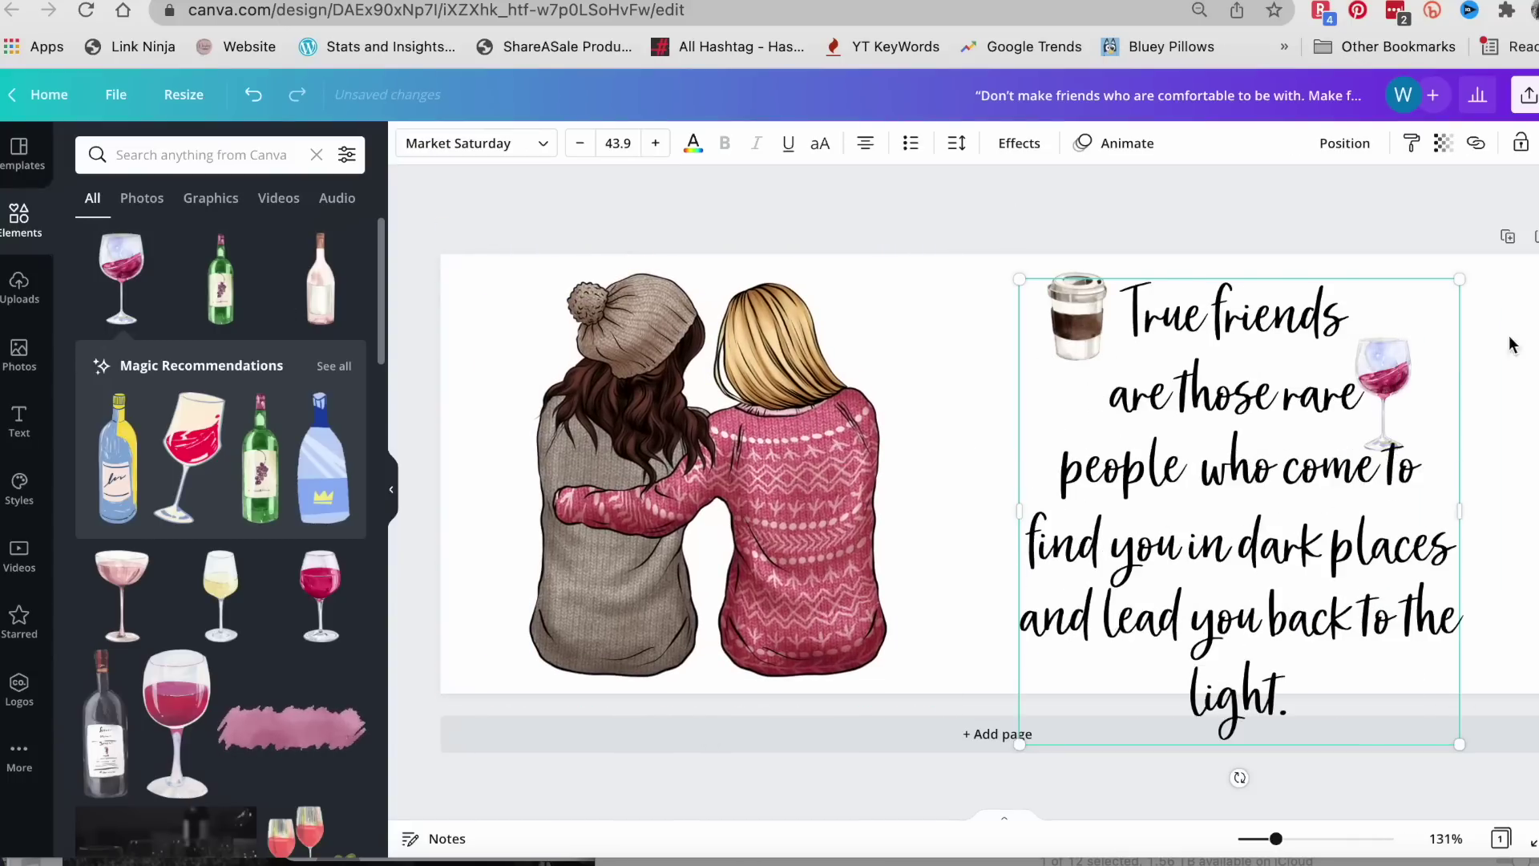
left_click_drag(1382, 385, 1409, 353)
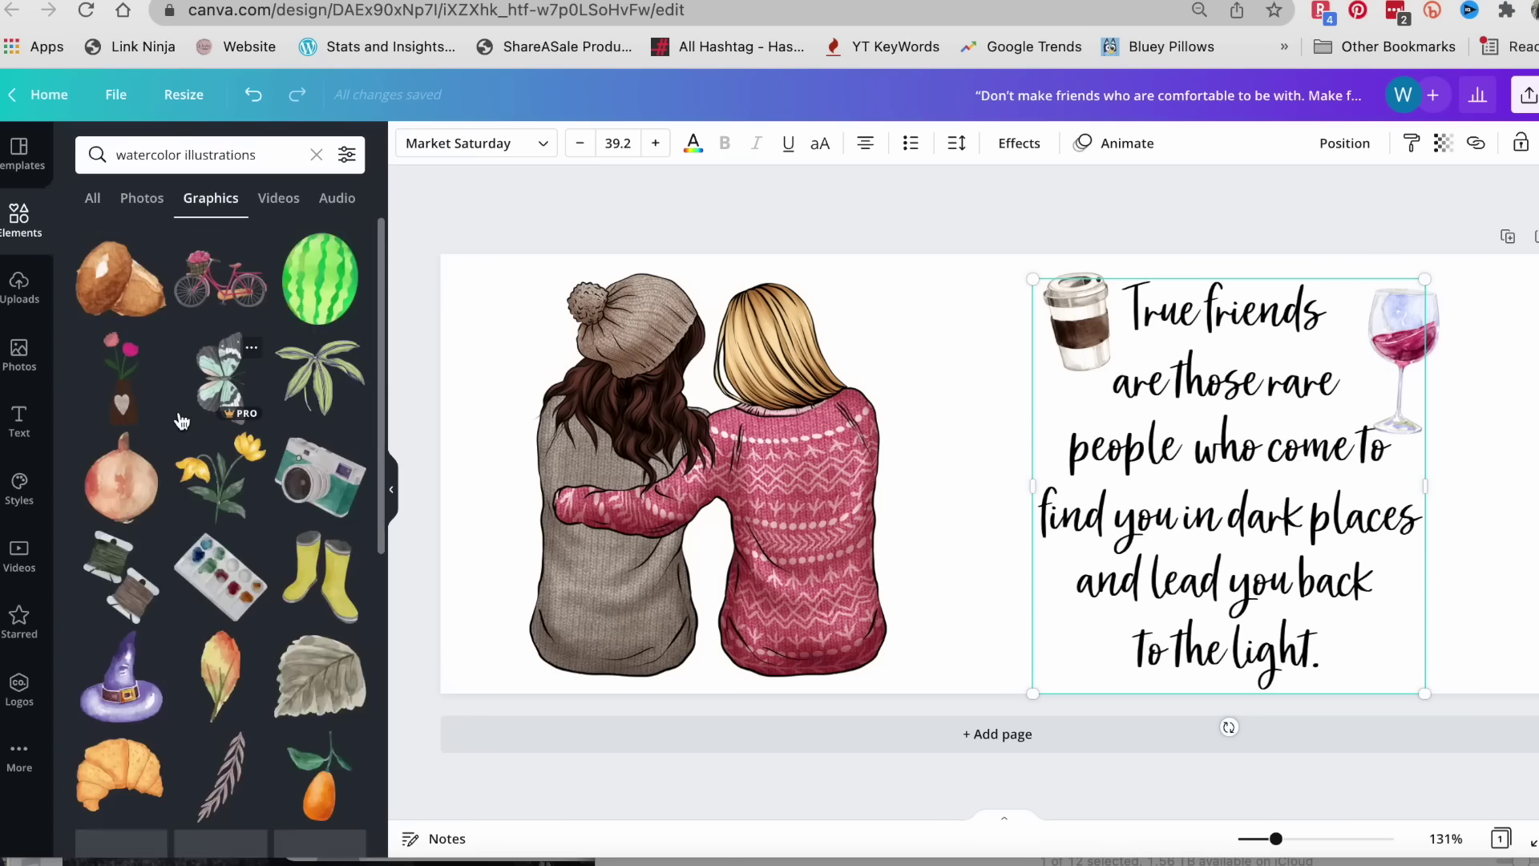
scroll(181, 420, "down", 20)
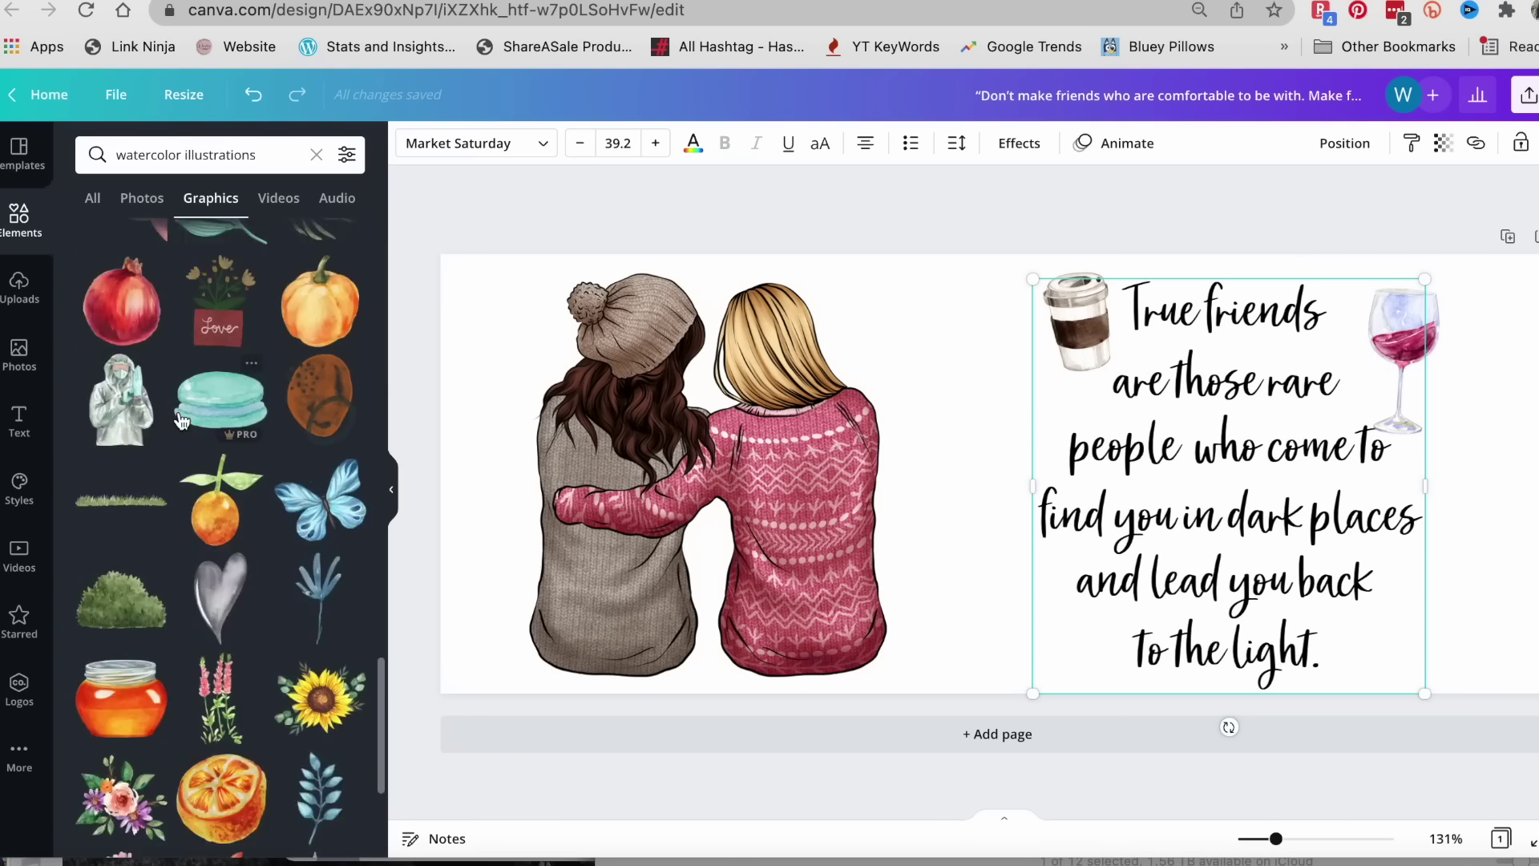
scroll(181, 421, "down", 20)
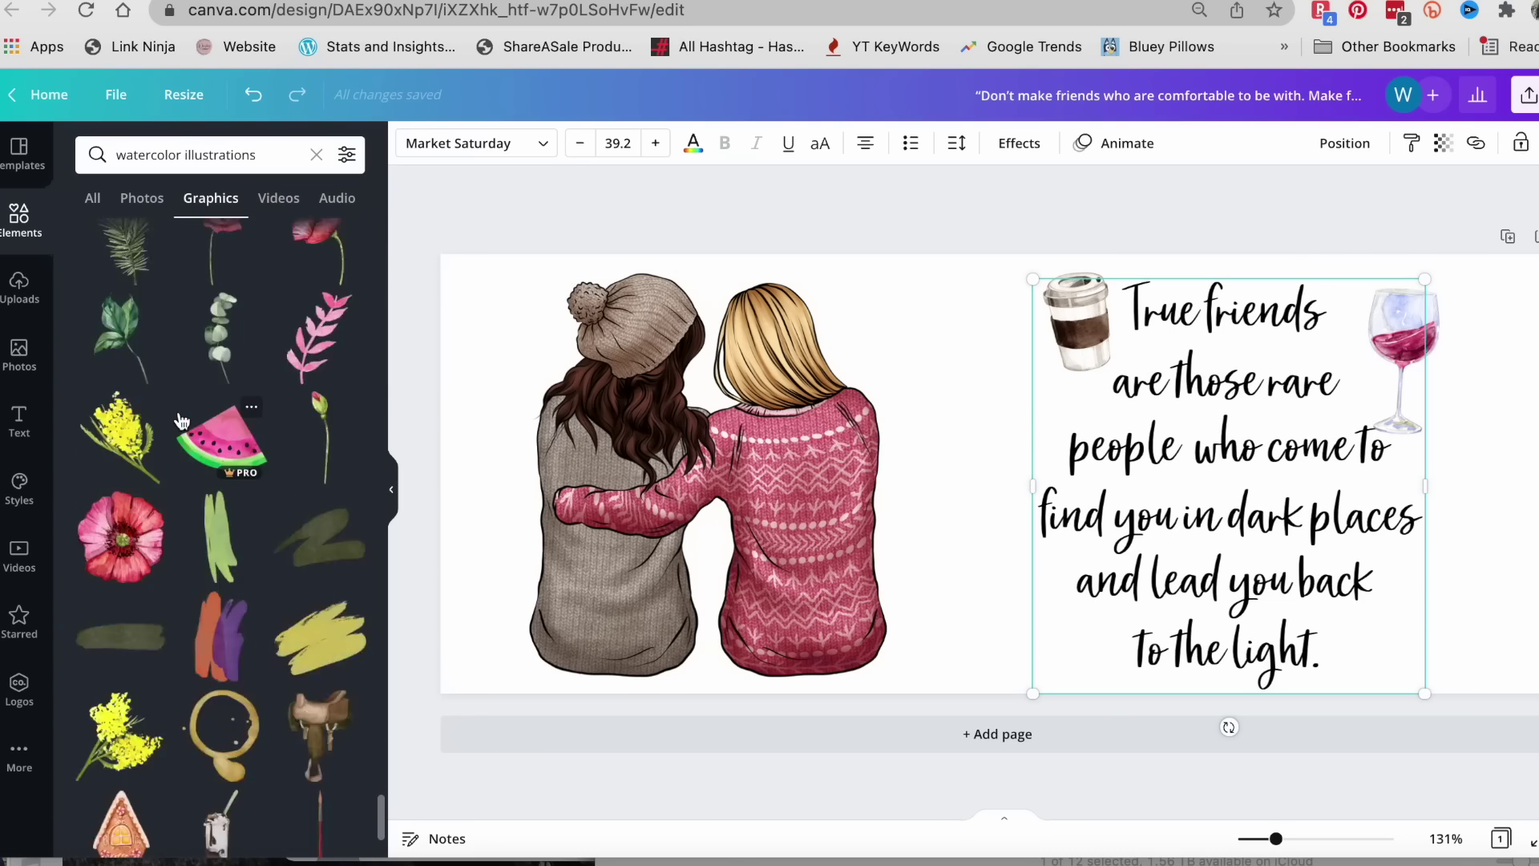
scroll(181, 421, "down", 20)
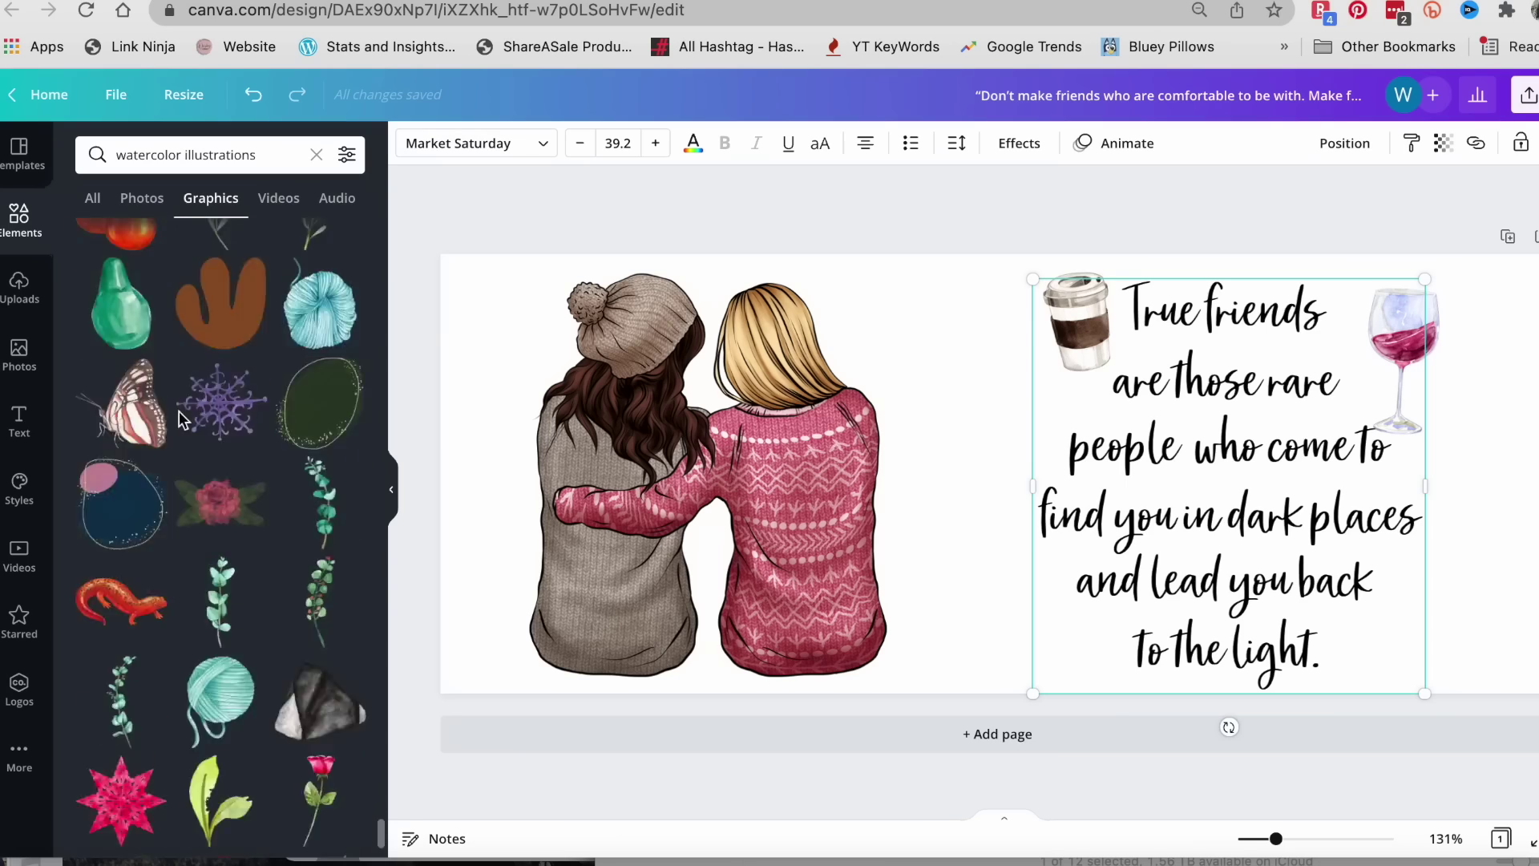
scroll(181, 421, "down", 20)
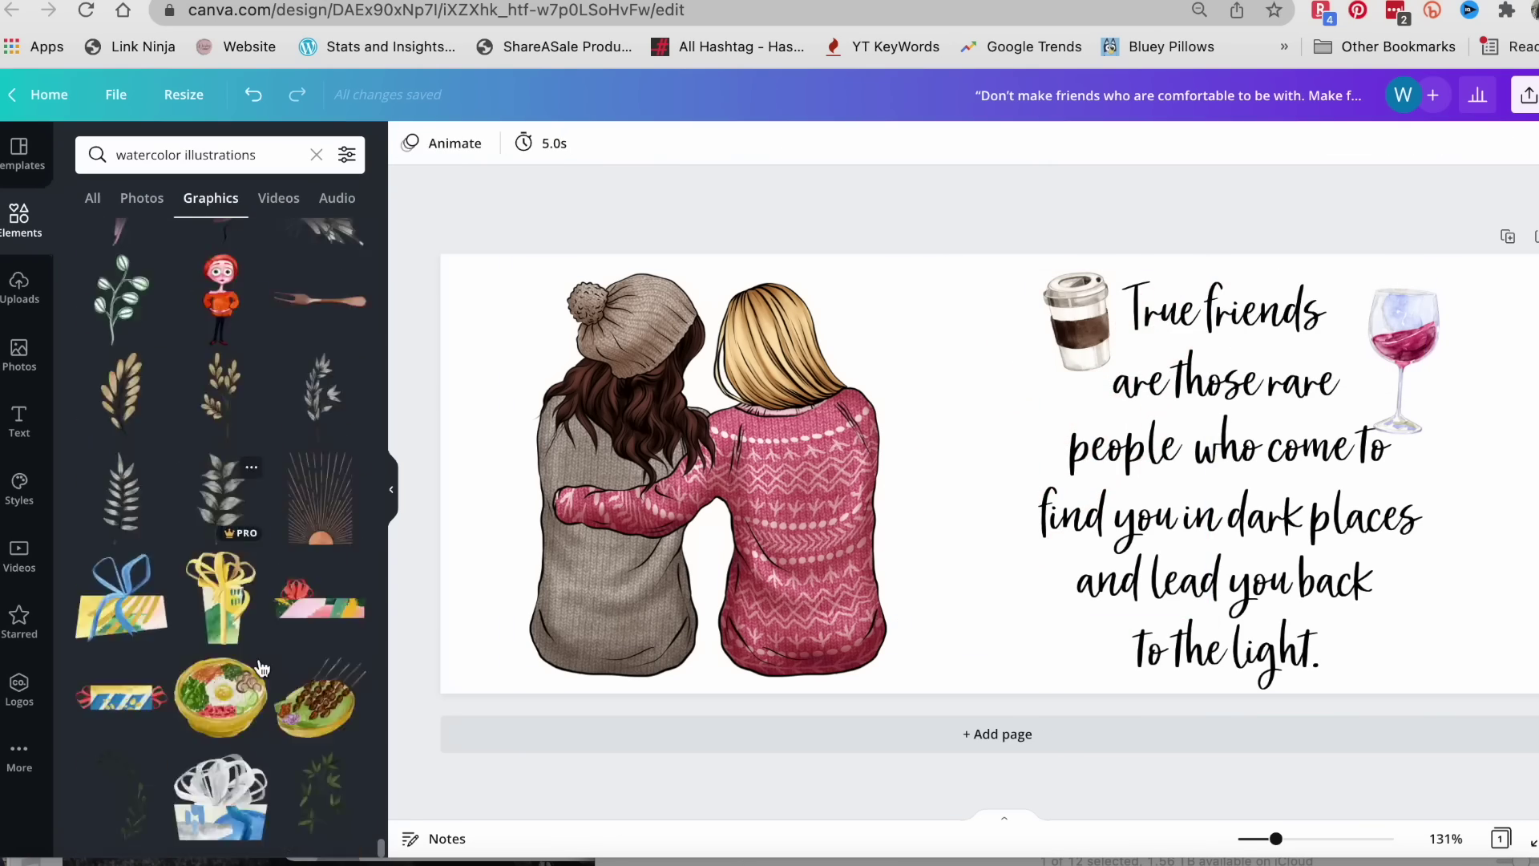
Step: Add a pink watercolor shape, enlarge it over the quote, and send it behind the text
scroll(261, 665, "down", 5)
left_click(213, 612)
left_click_drag(988, 472, 1242, 481)
left_click(1345, 143)
left_click(1315, 179)
left_click(1086, 668)
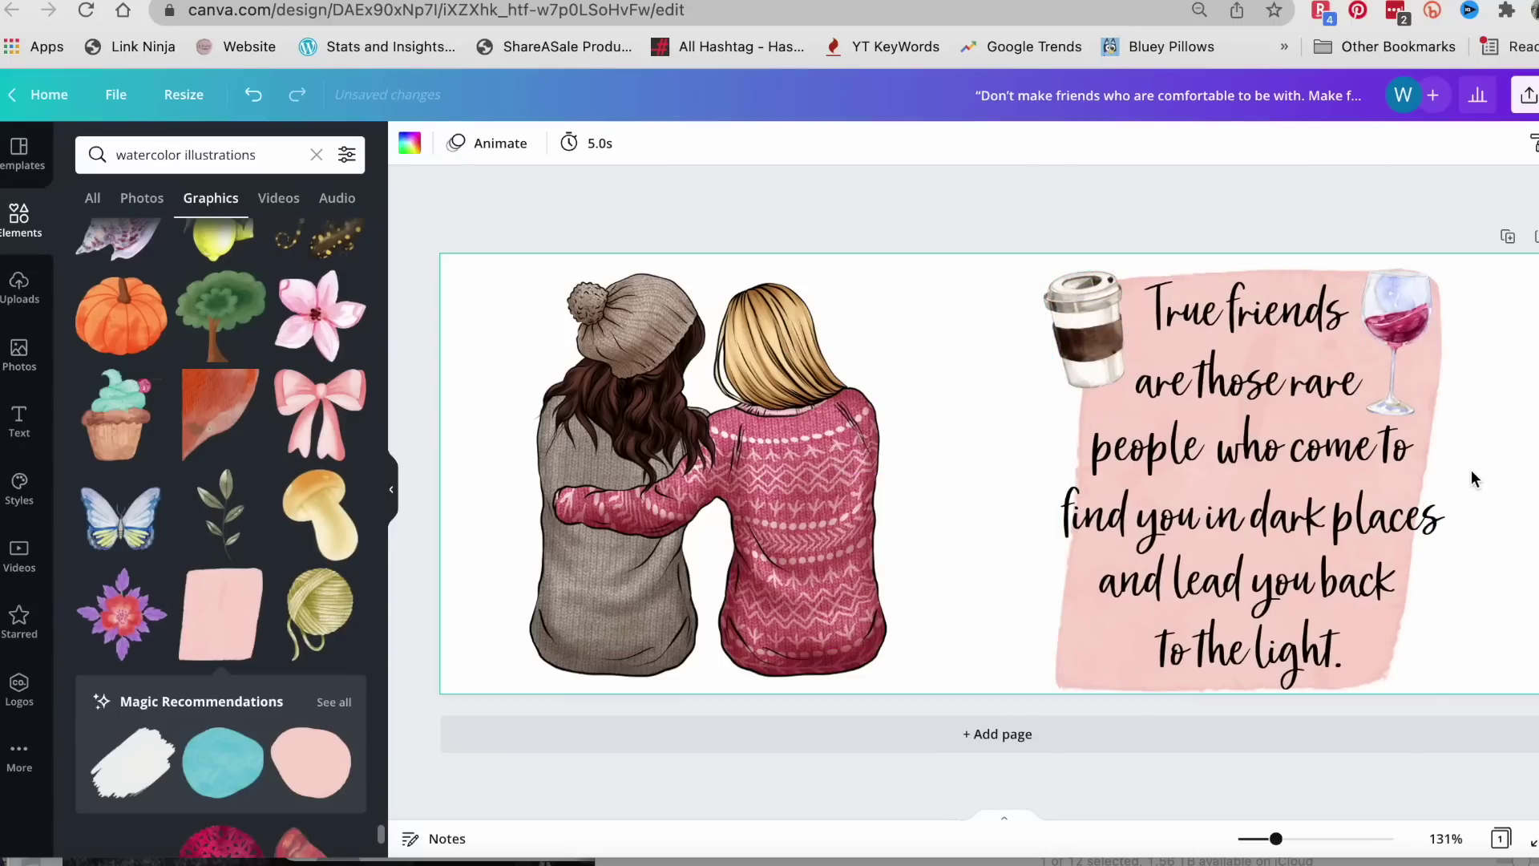
Step: Start a heart graphics search and reselect the pink watercolor background
left_click(317, 155)
type("heart")
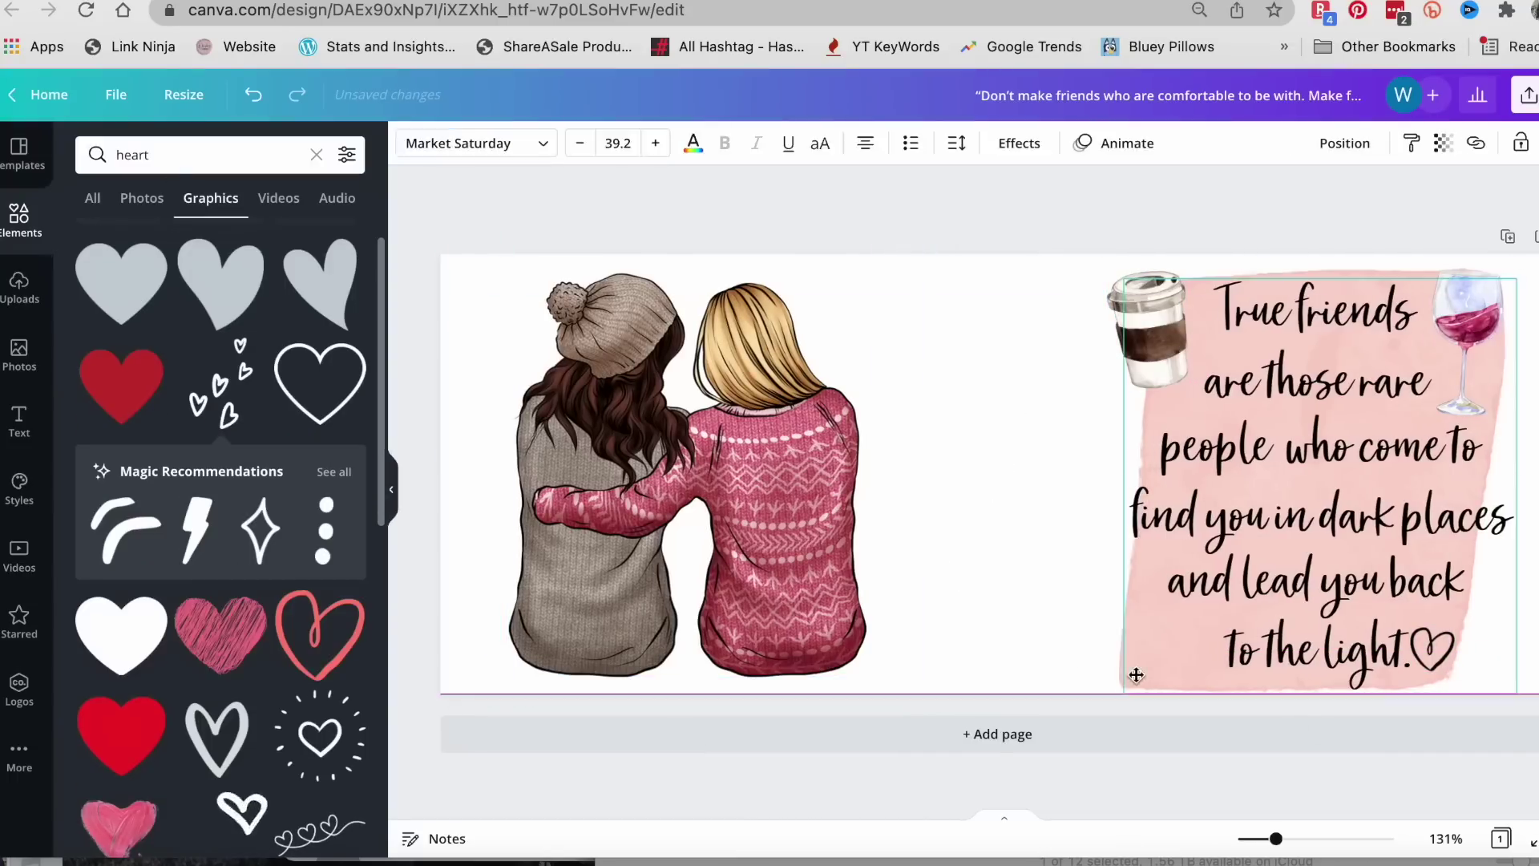
left_click(1137, 675)
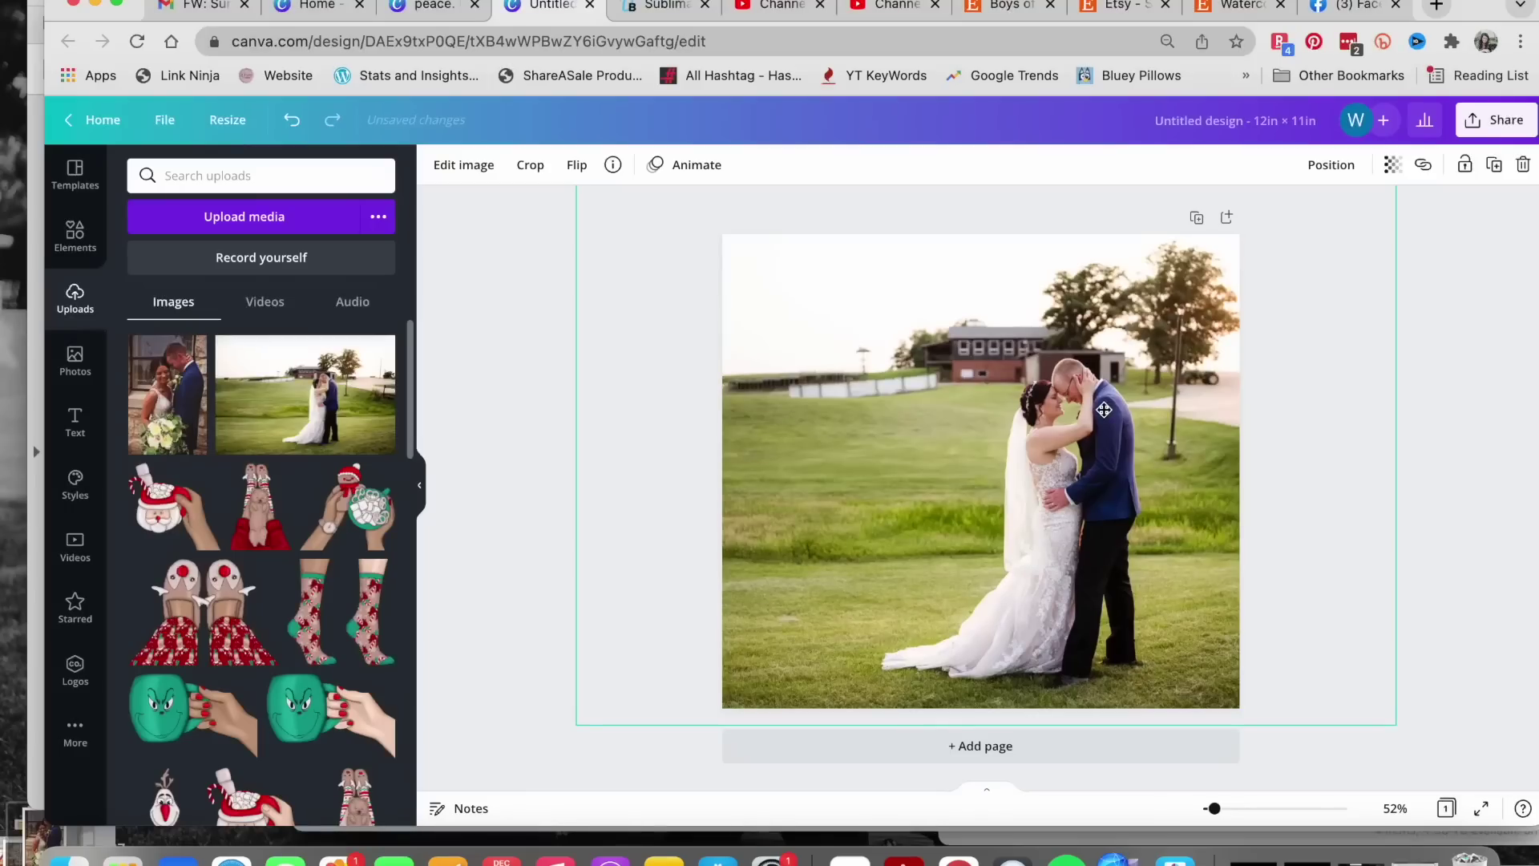
Step: Enlarge the wedding photo to fill page 1 and reposition it
left_click_drag(1104, 410, 1109, 397)
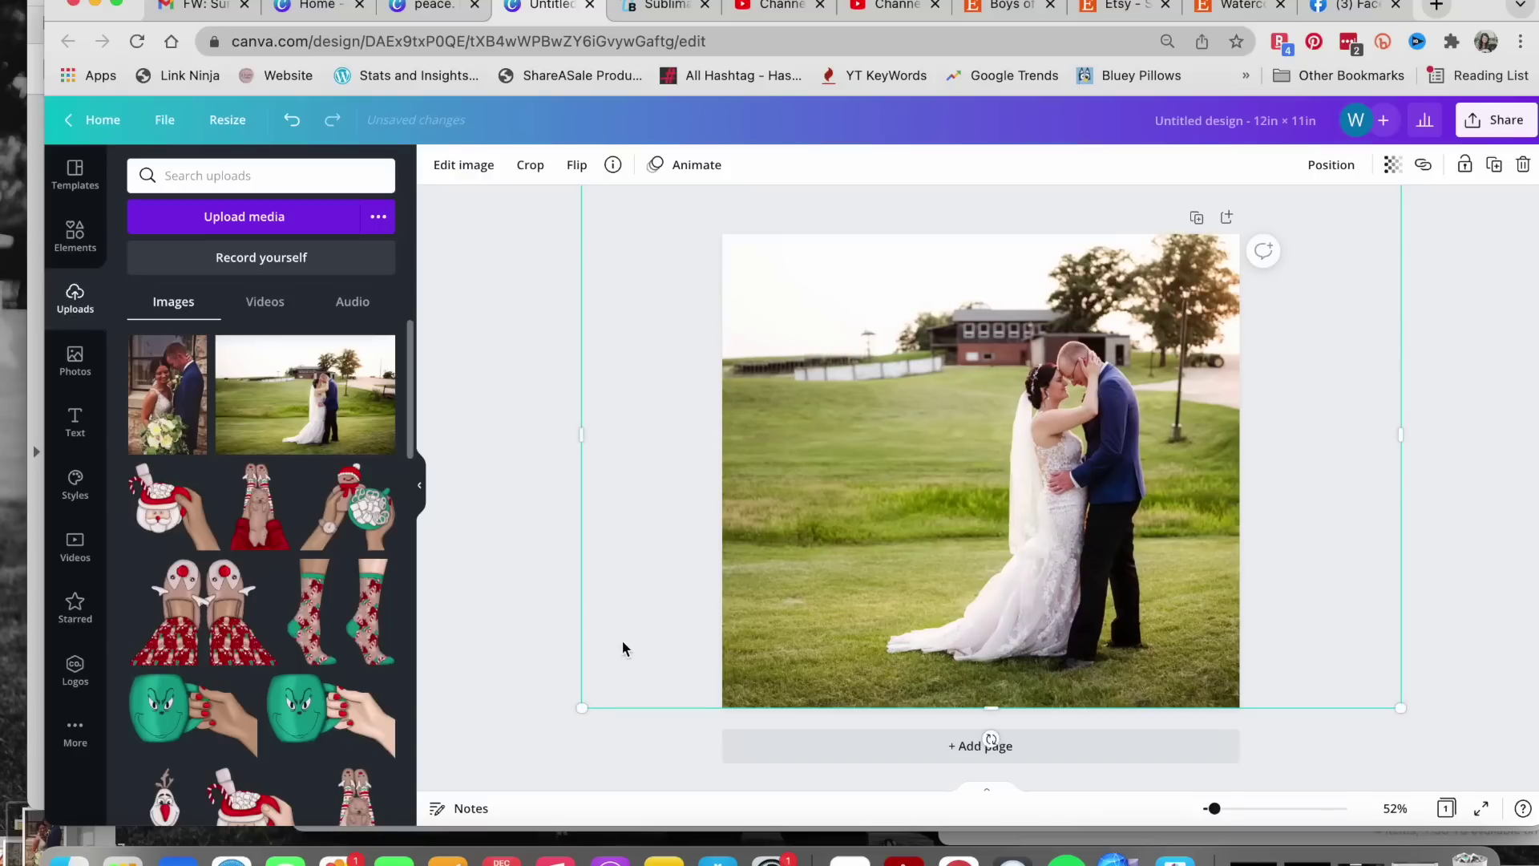
left_click_drag(586, 703, 407, 779)
left_click_drag(1043, 495, 1103, 395)
Step: Add a second page with the close-up couple photo and crop it to frame the couple
left_click(1226, 219)
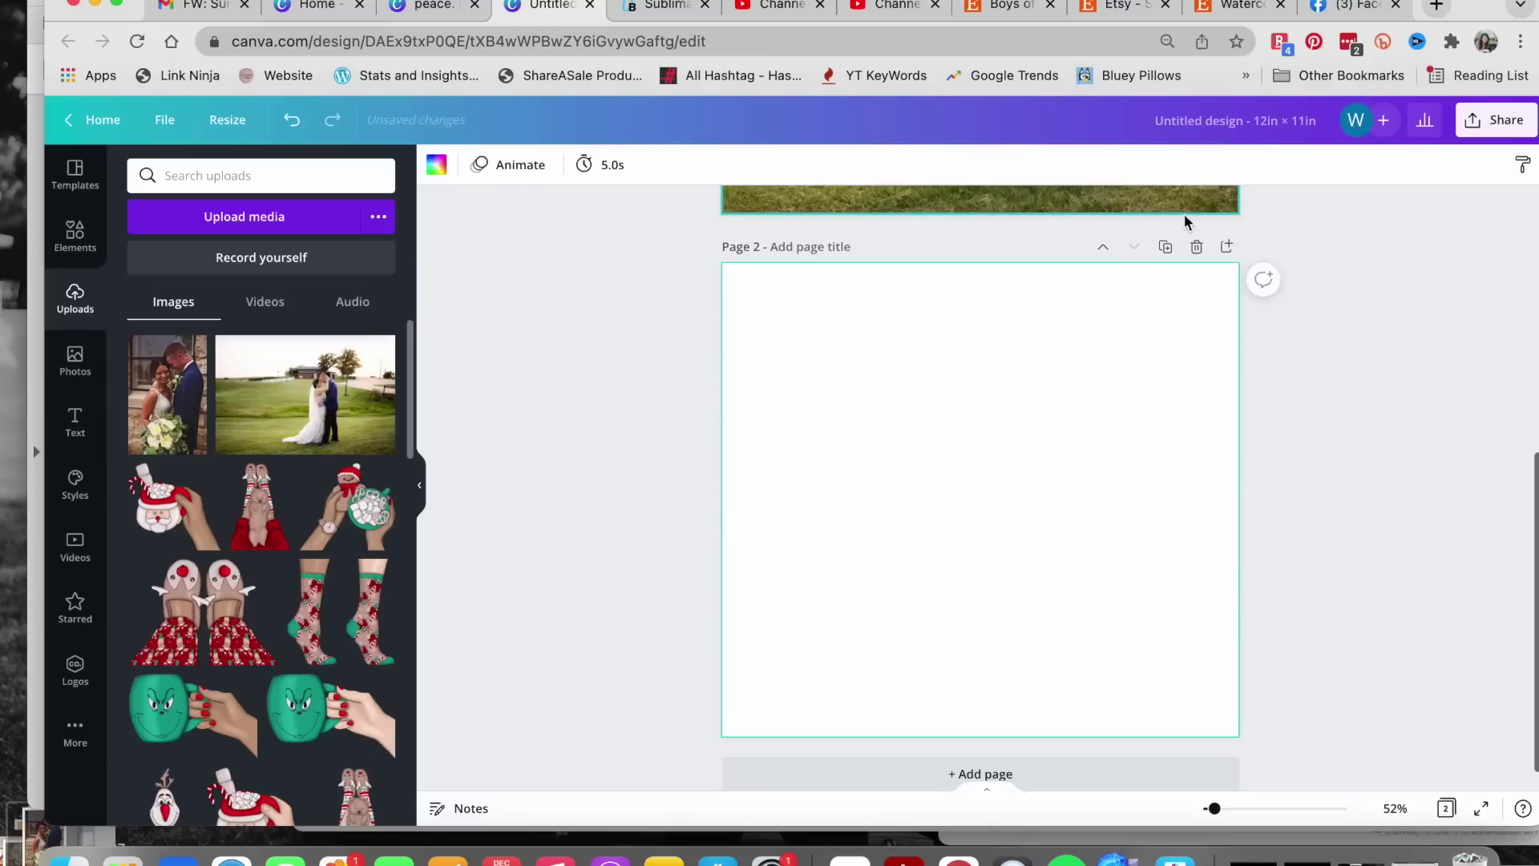
left_click_drag(247, 396, 754, 435)
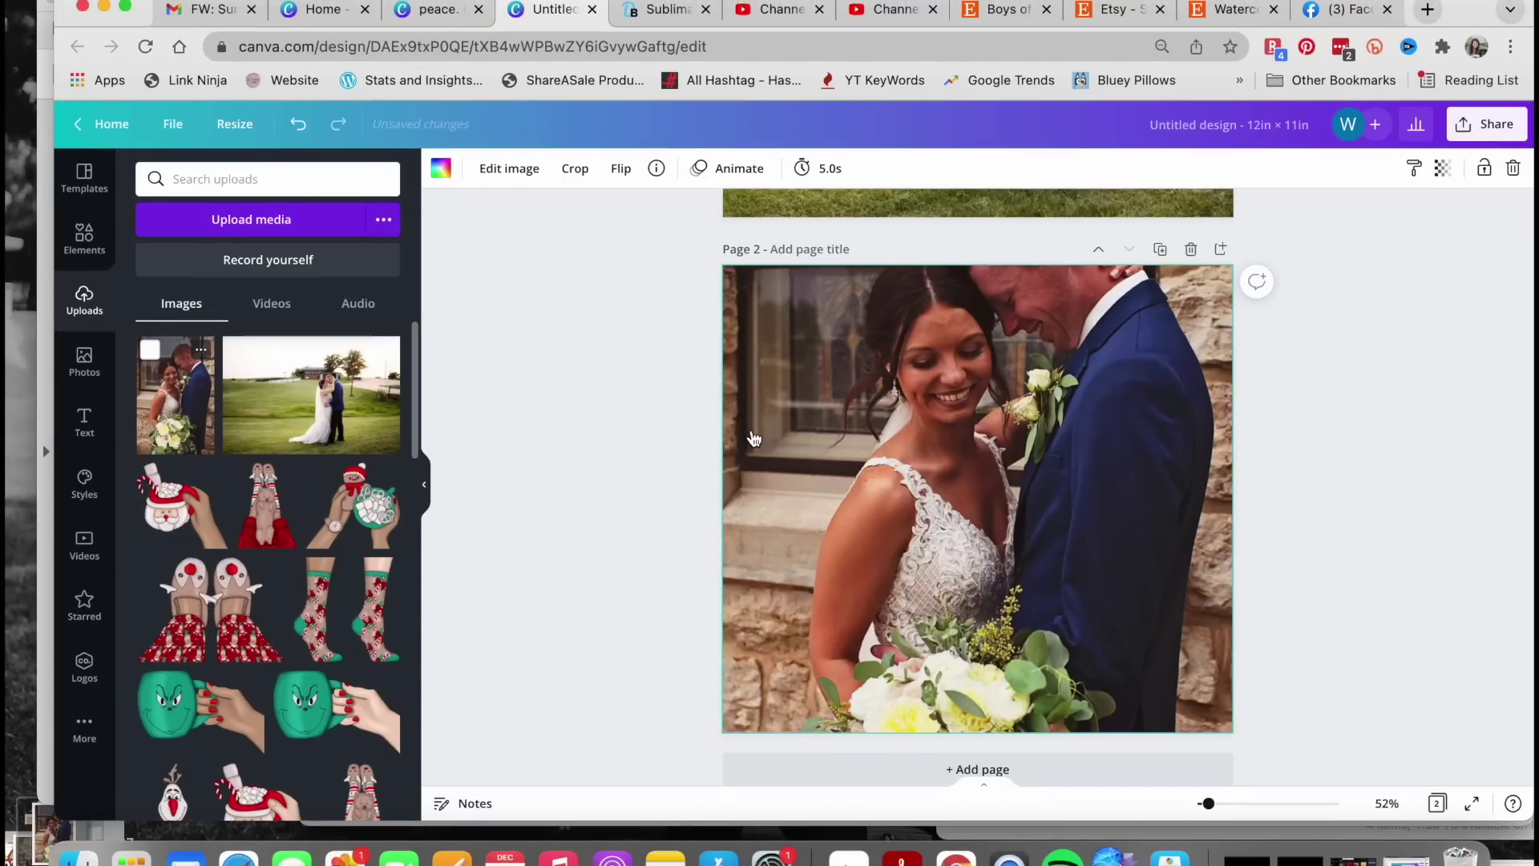
double_click(836, 450)
left_click_drag(890, 445, 891, 575)
left_click(552, 474)
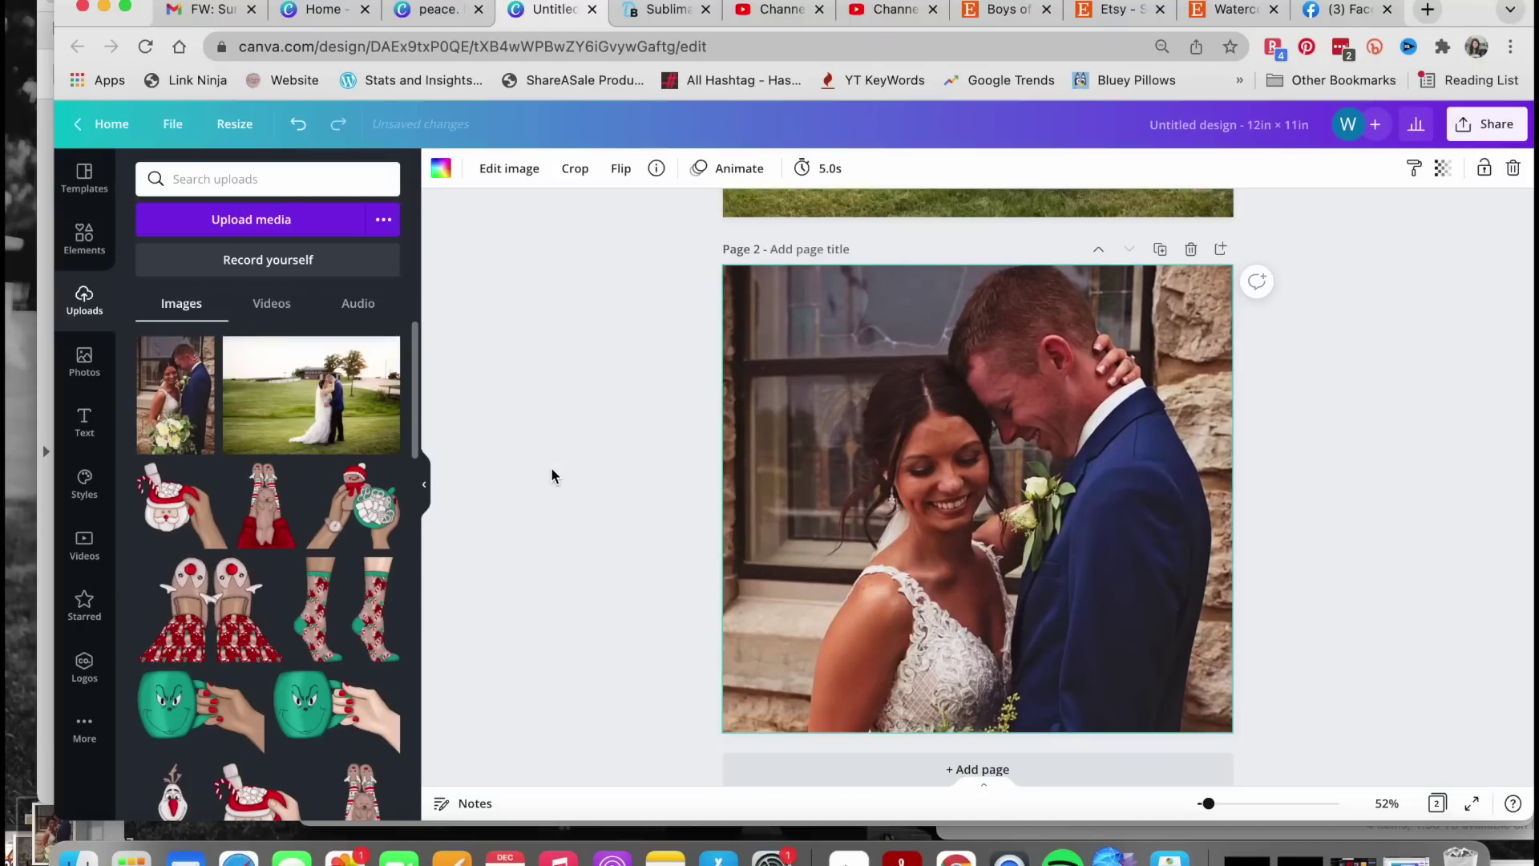
double_click(794, 505)
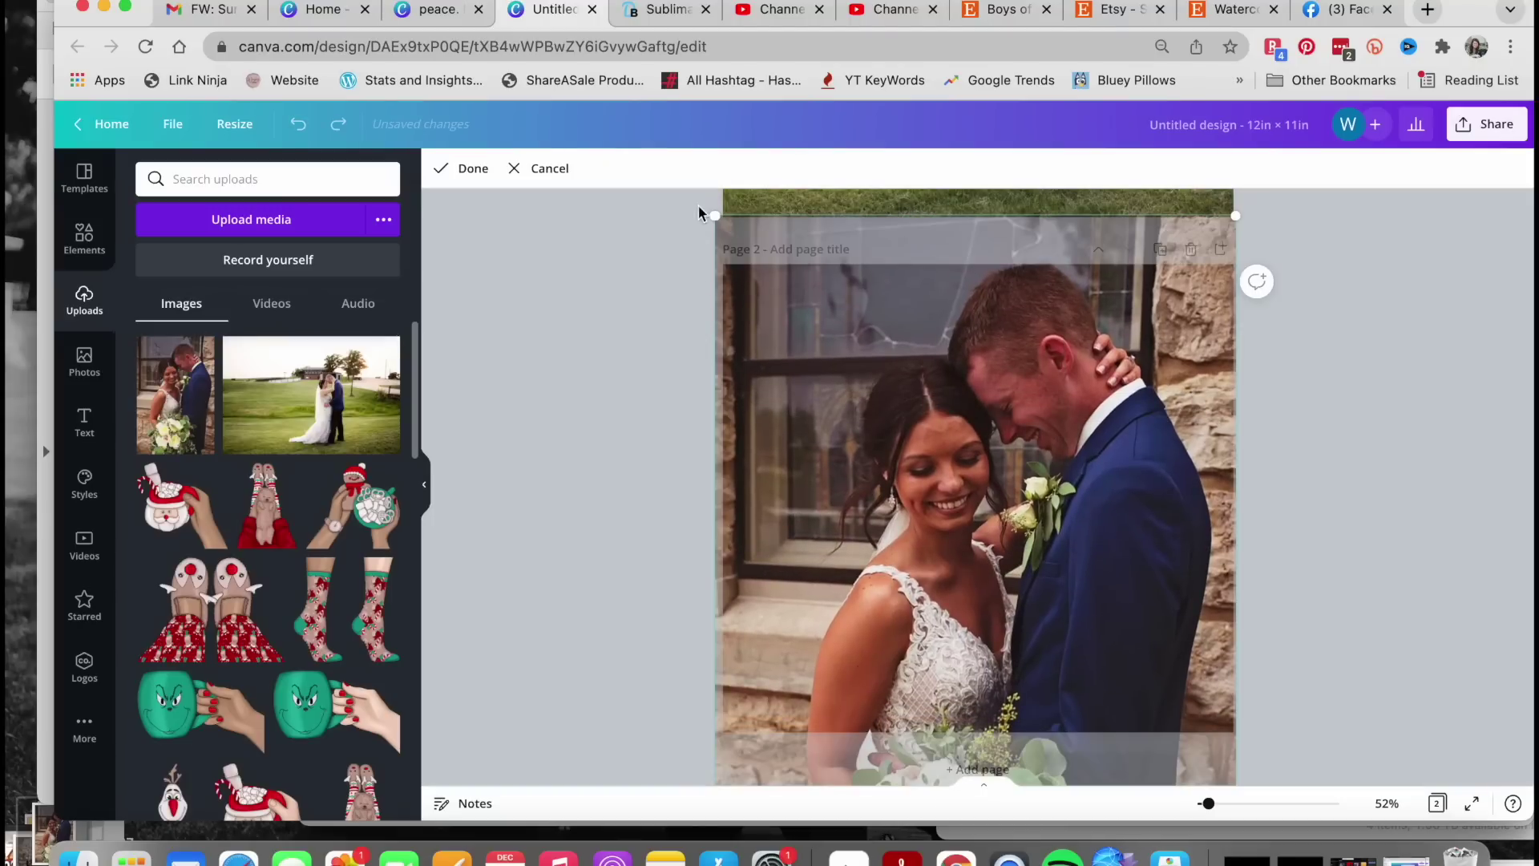
left_click_drag(712, 212, 745, 231)
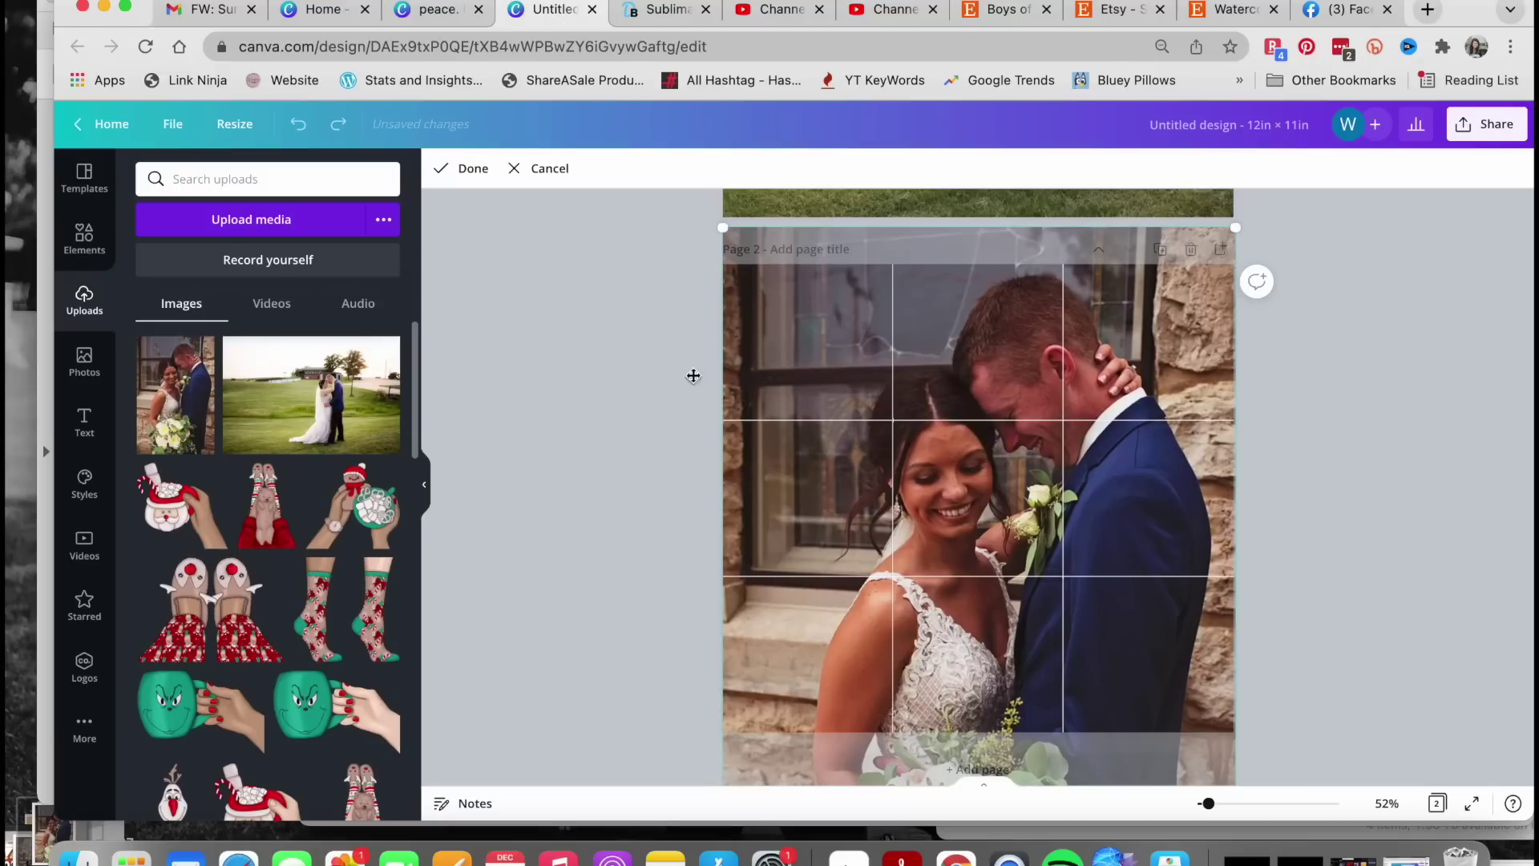
left_click_drag(764, 436, 800, 425)
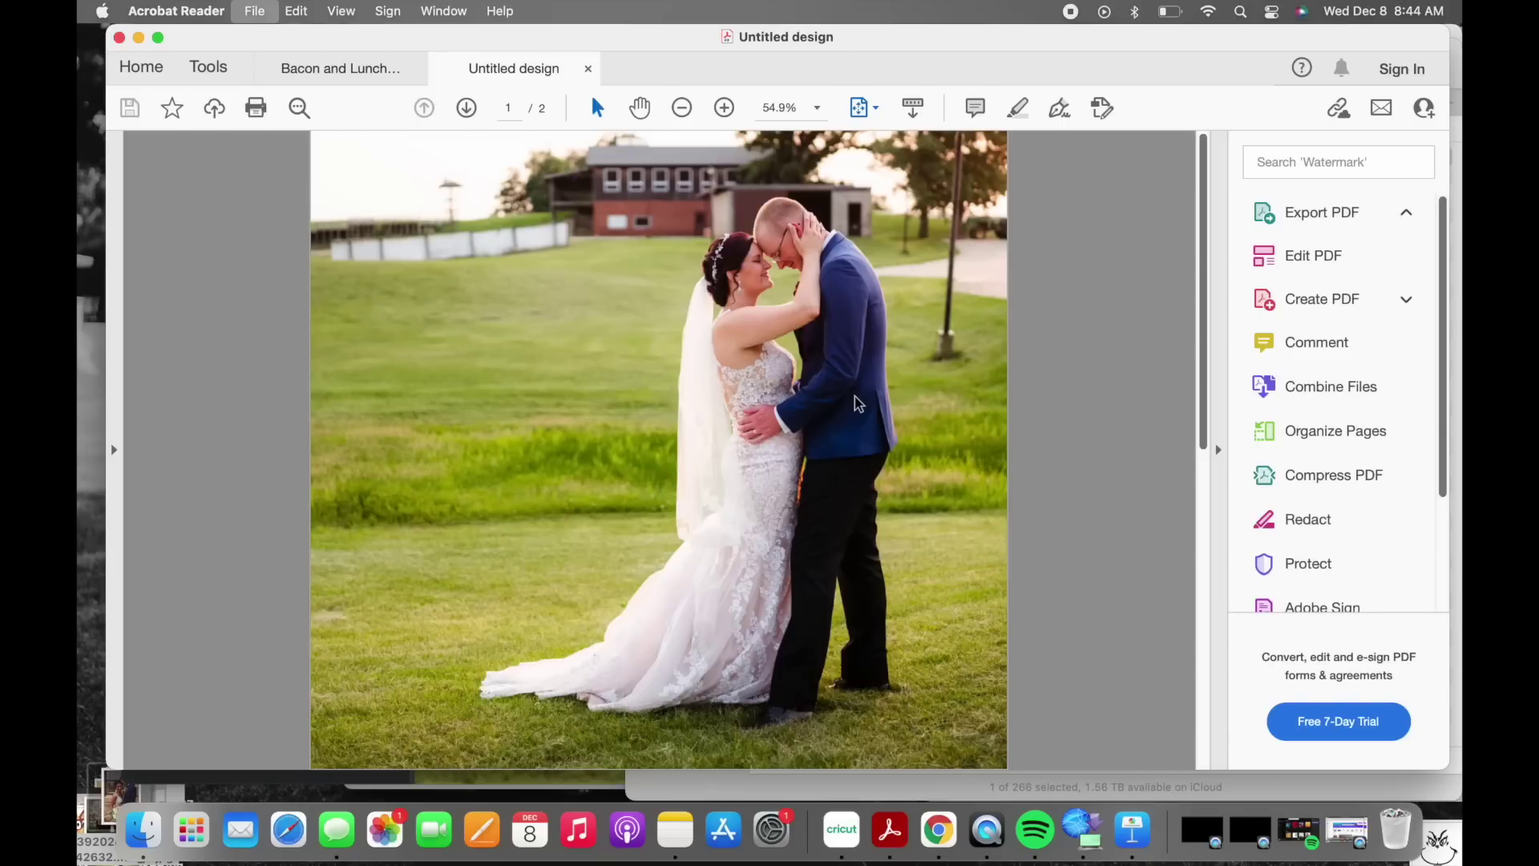
Step: Set the exported design to print at Actual size as a tiled Poster
key("super+p")
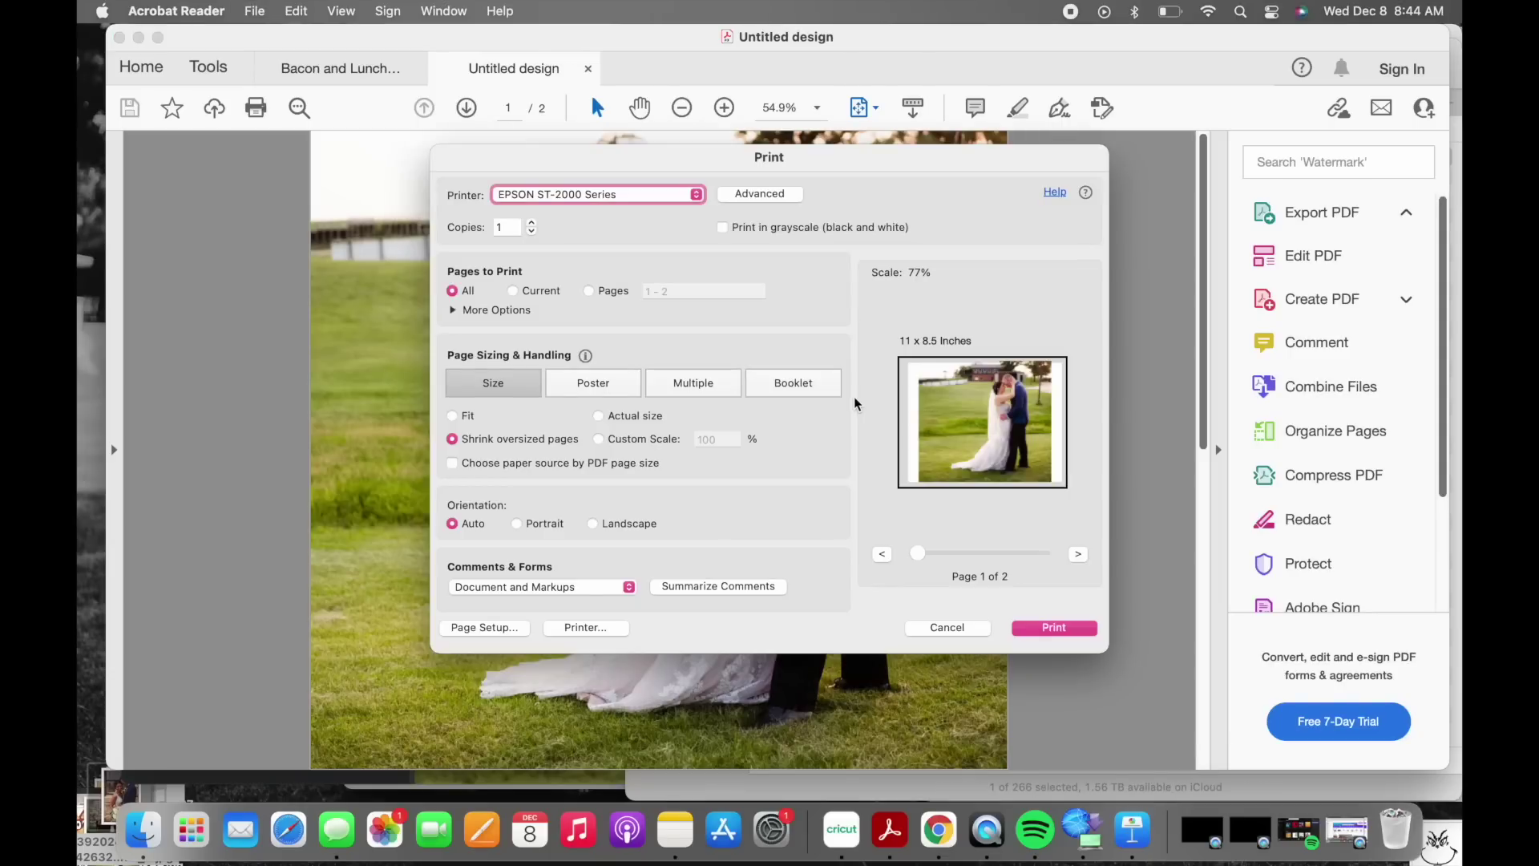
left_click(600, 416)
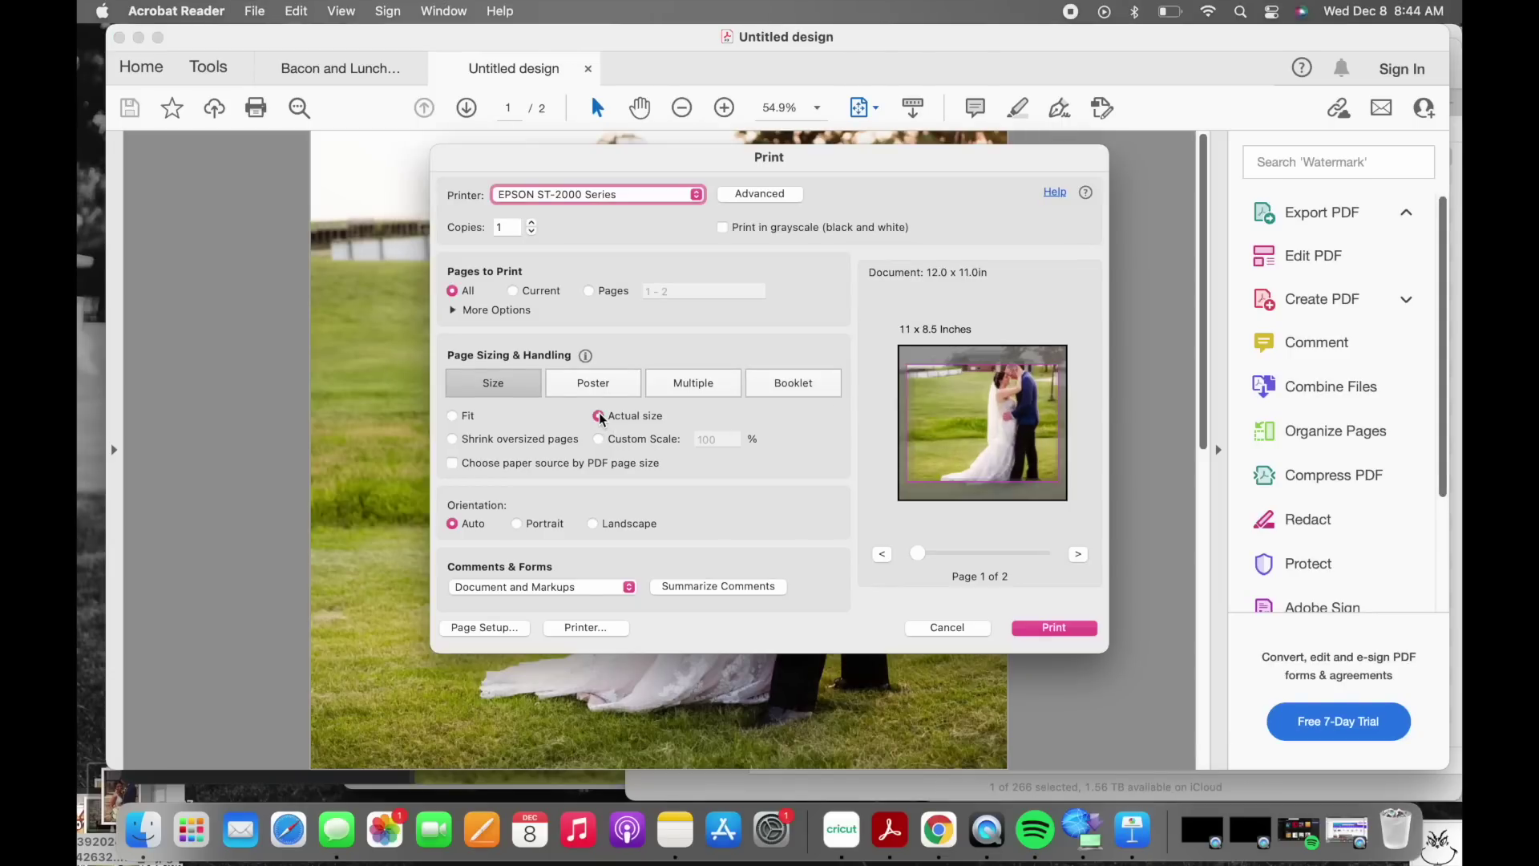
left_click(595, 385)
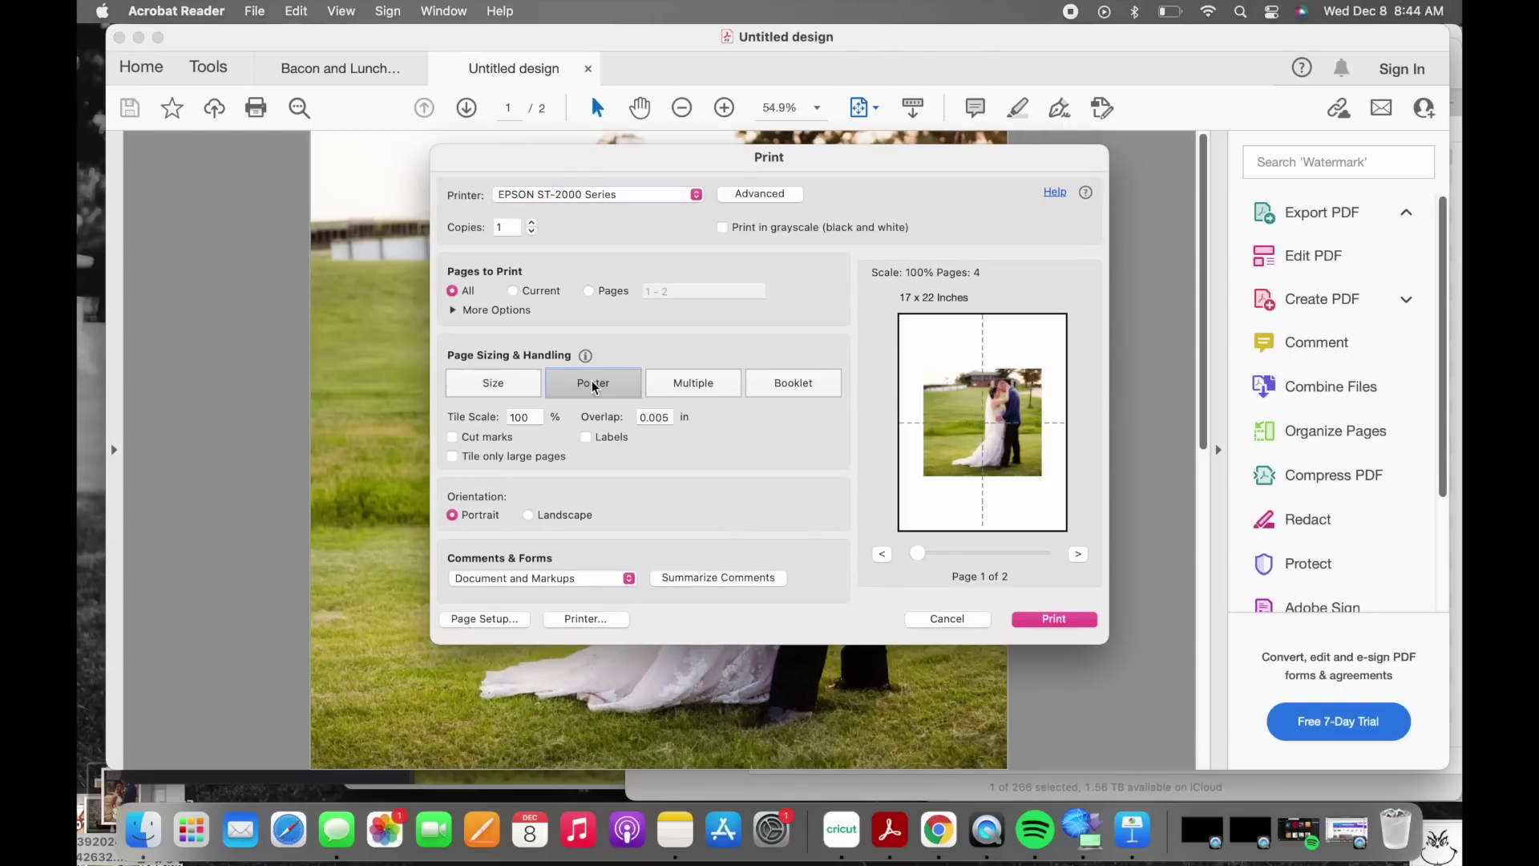